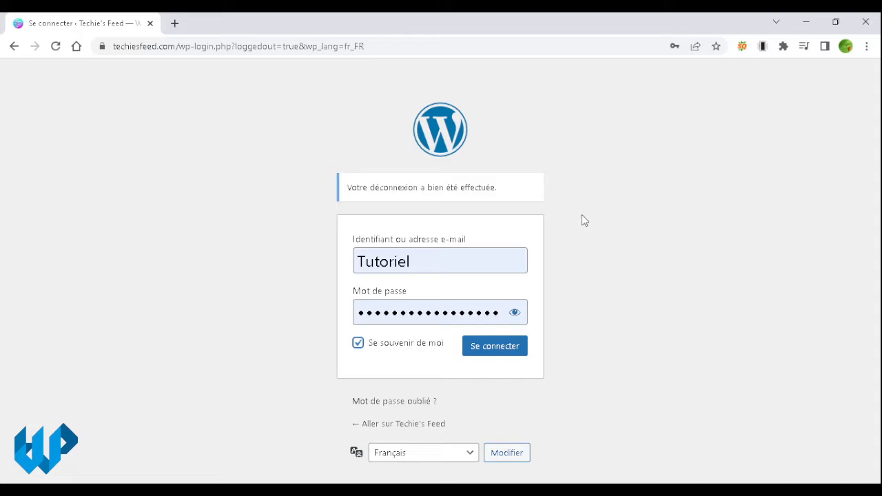
Step: Sign in to the Techie's Feed WordPress admin area
left_click(358, 342)
left_click(480, 264)
left_click(571, 200)
left_click(497, 353)
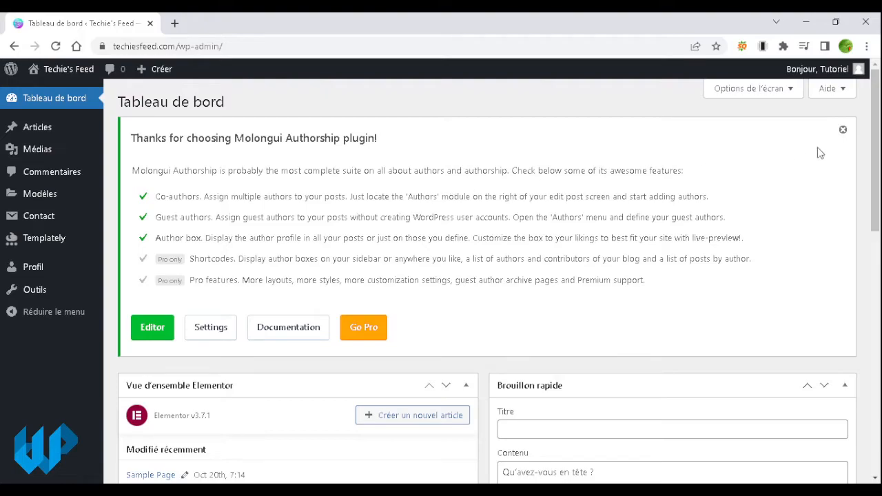
Step: Permanently dismiss the Molongui Authorship plugin notice and confirm it
left_click(843, 132)
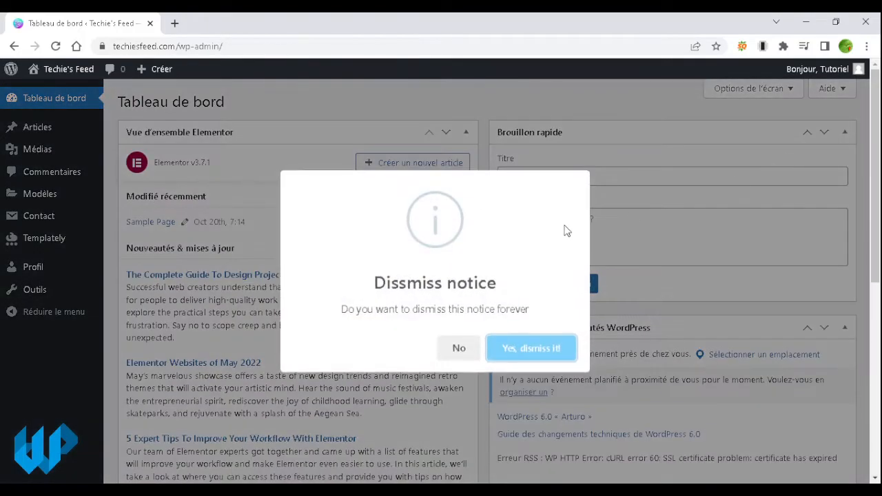
left_click(532, 351)
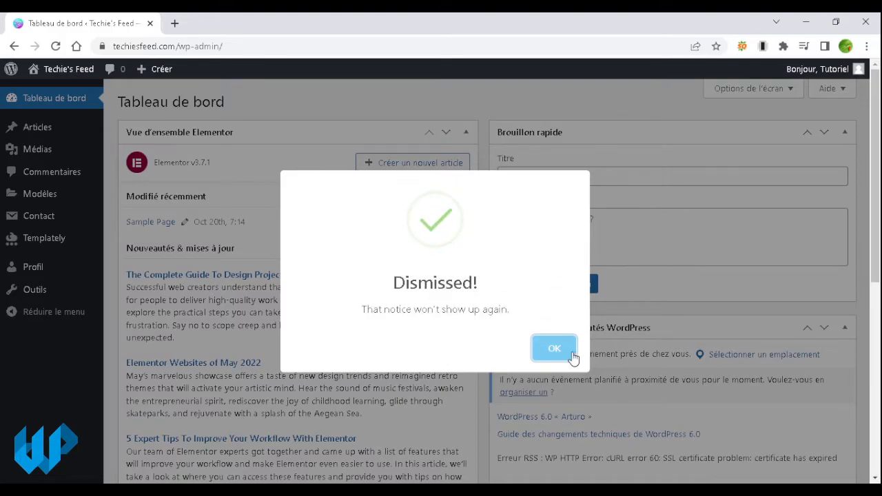
left_click(572, 354)
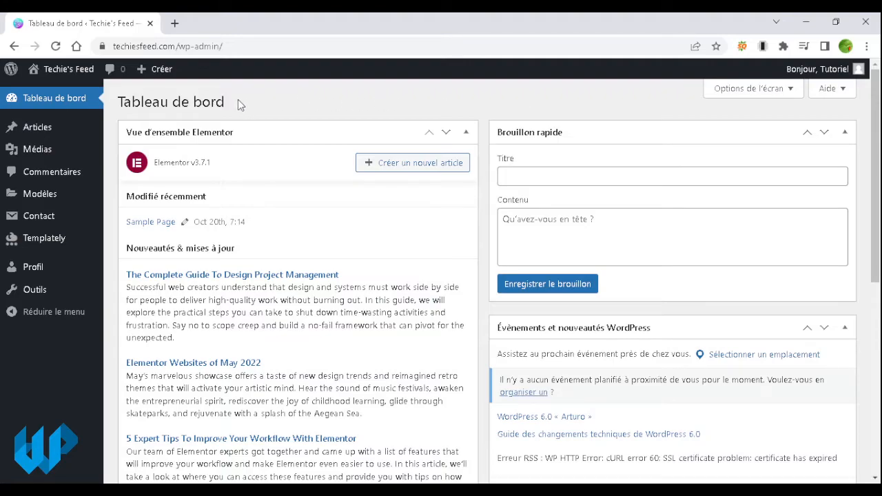
mouse_move(57, 73)
mouse_move(153, 74)
scroll(483, 255, "down", 4)
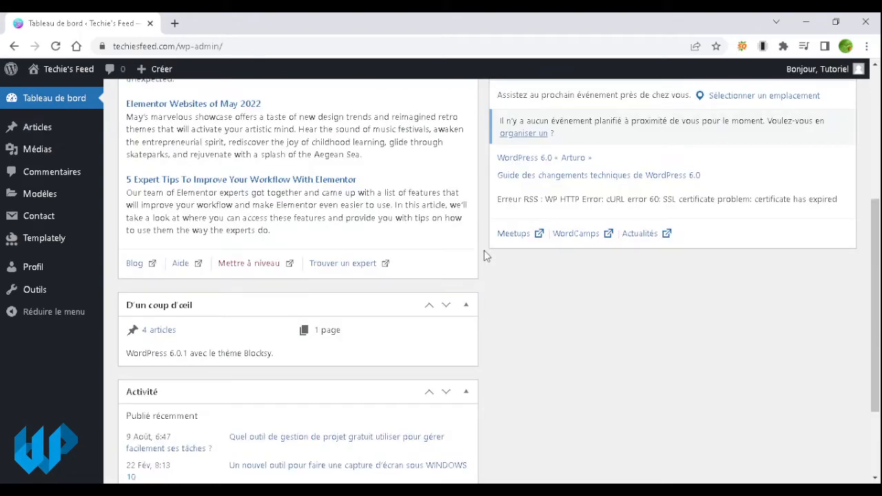
scroll(484, 256, "down", 1)
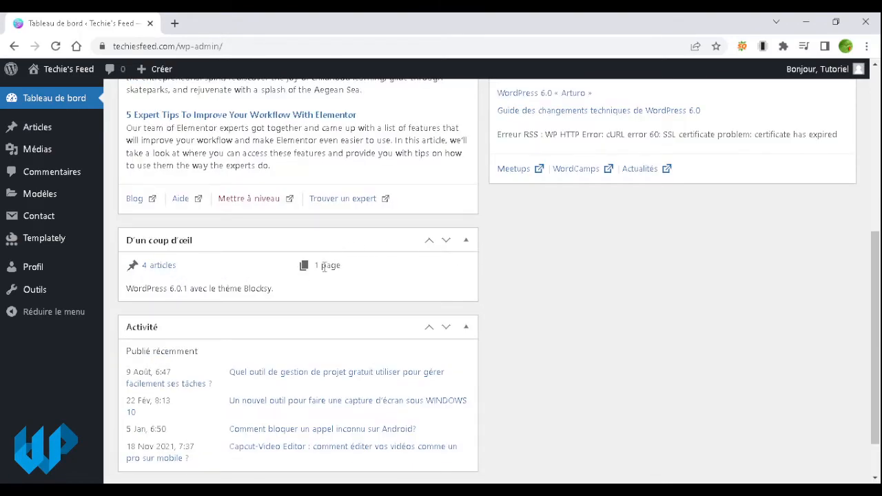
scroll(540, 316, "down", 1)
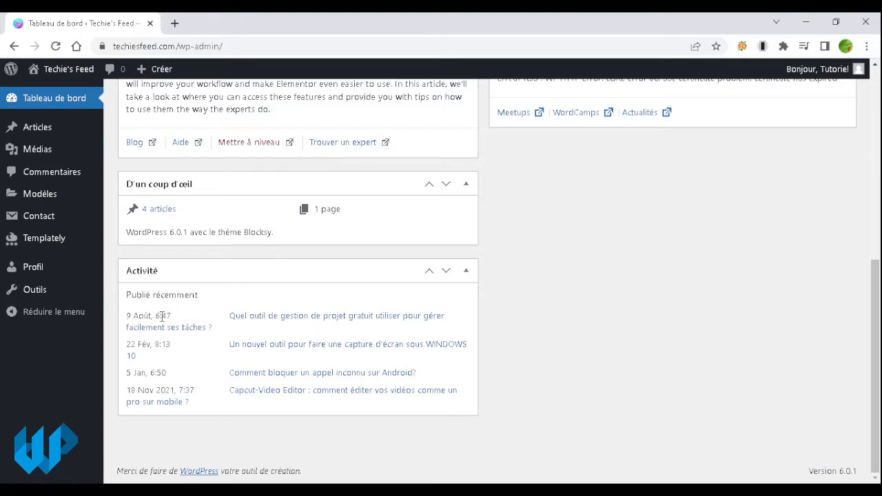
left_click_drag(170, 316, 123, 322)
left_click(141, 311)
scroll(609, 420, "up", 5)
scroll(610, 420, "up", 1)
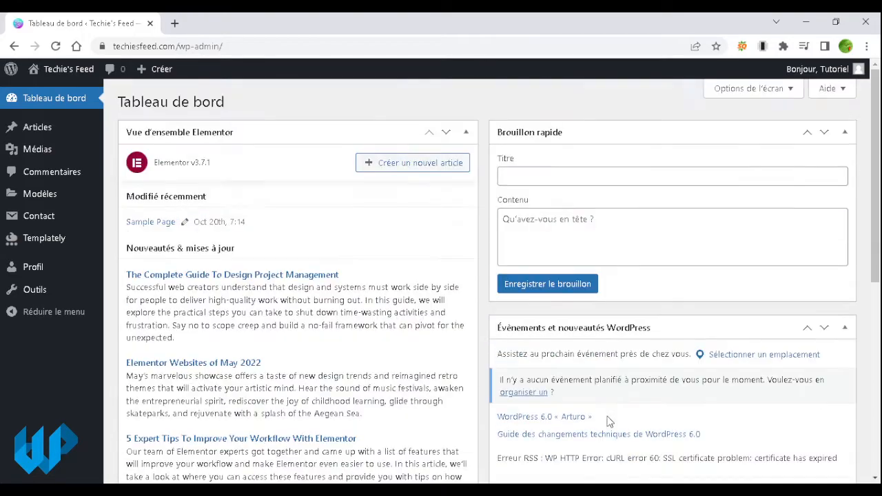
left_click(590, 177)
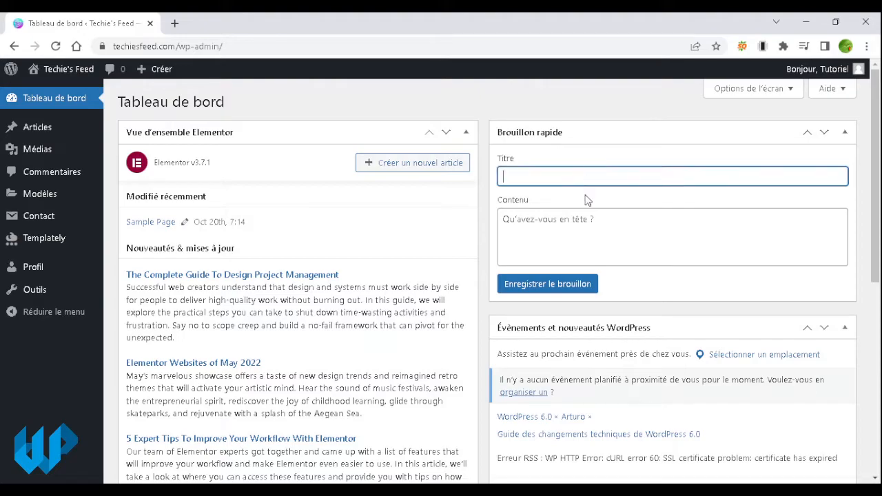
left_click(588, 232)
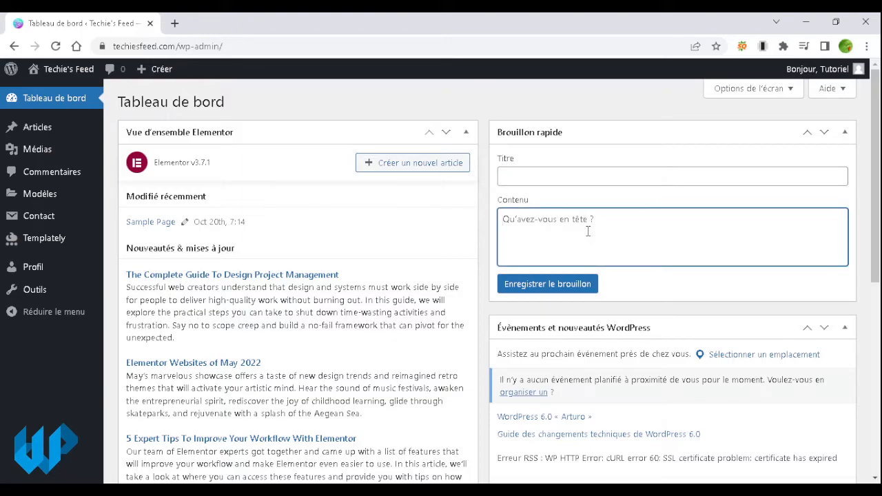
scroll(662, 303, "down", 1)
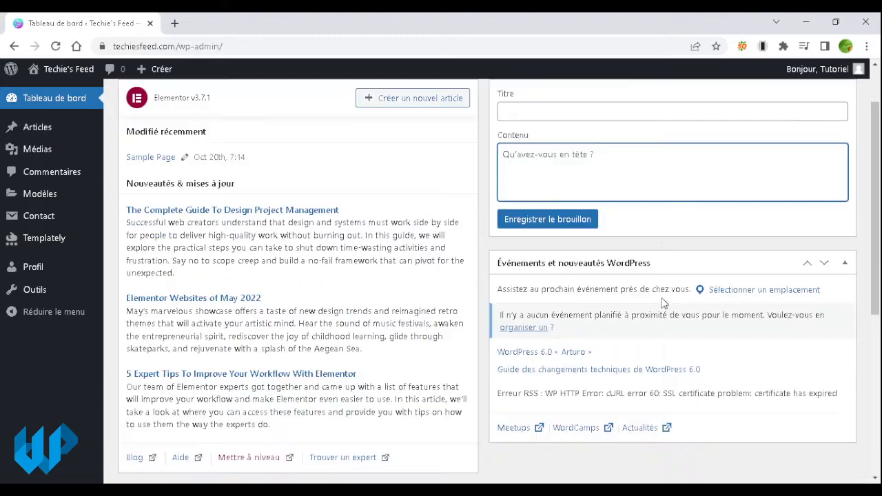
scroll(663, 303, "down", 1)
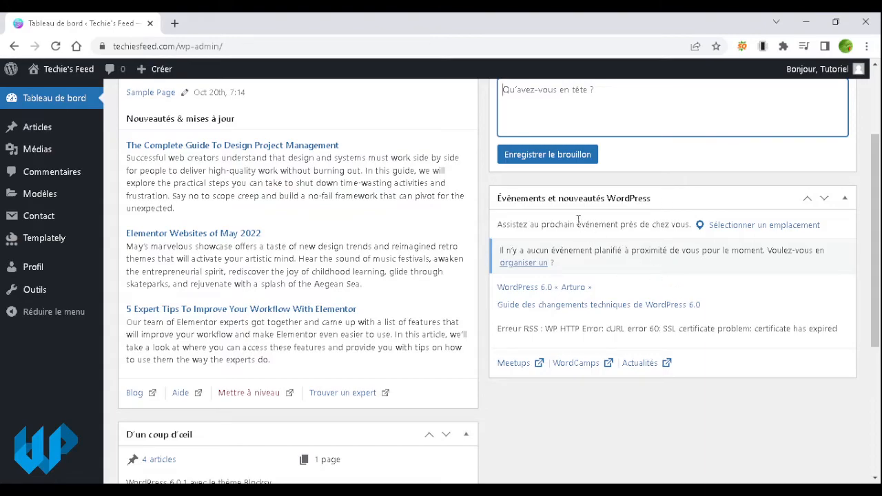
scroll(680, 186, "up", 2)
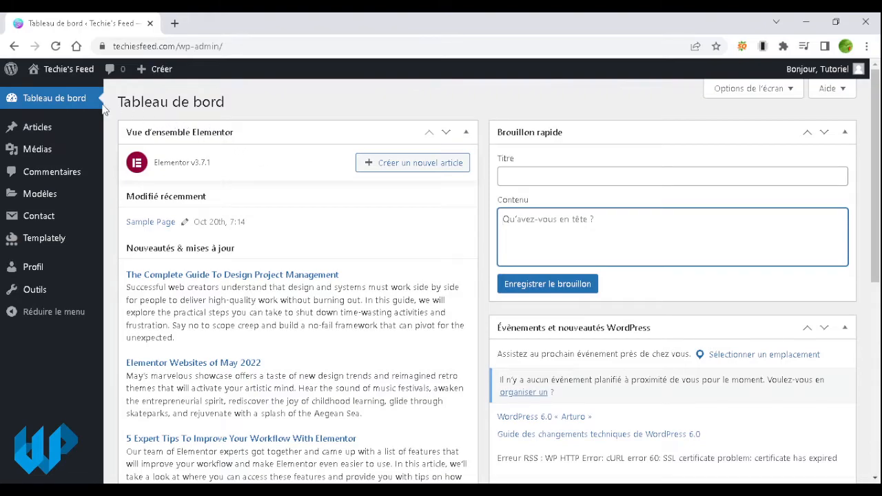
mouse_move(60, 136)
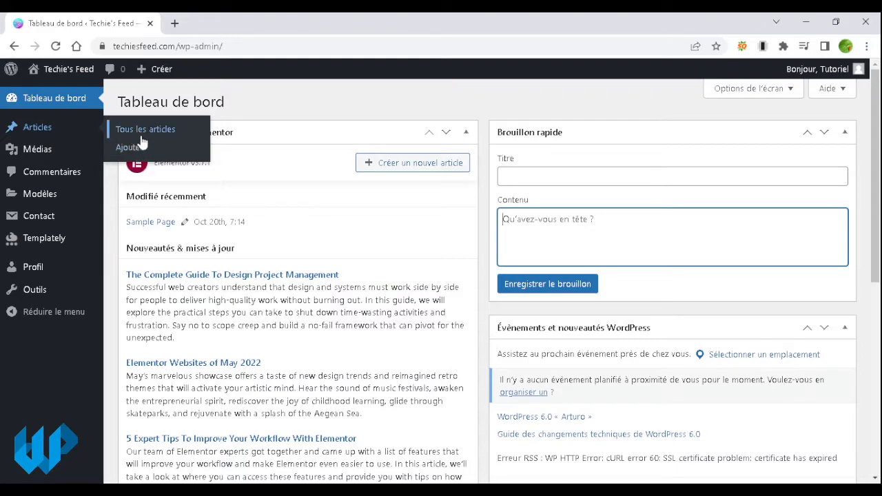
mouse_move(158, 71)
mouse_move(54, 158)
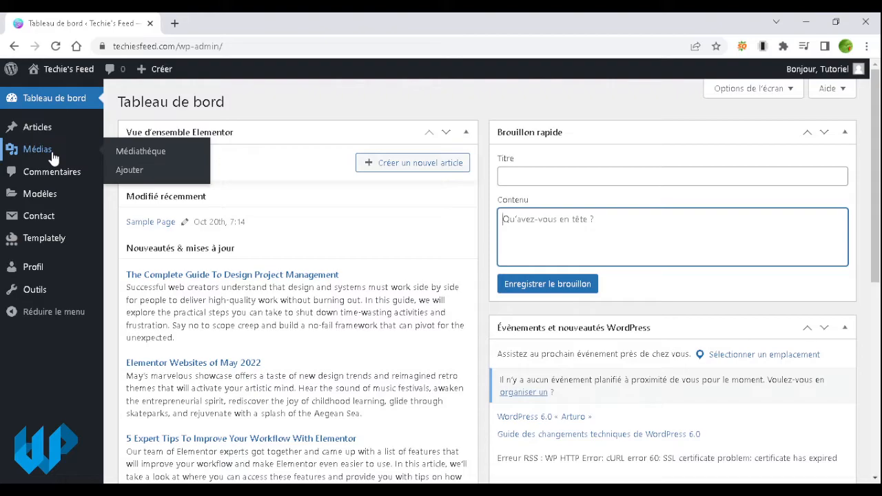
Step: Open the Médiathèque and scroll through its 28 media items
left_click(165, 157)
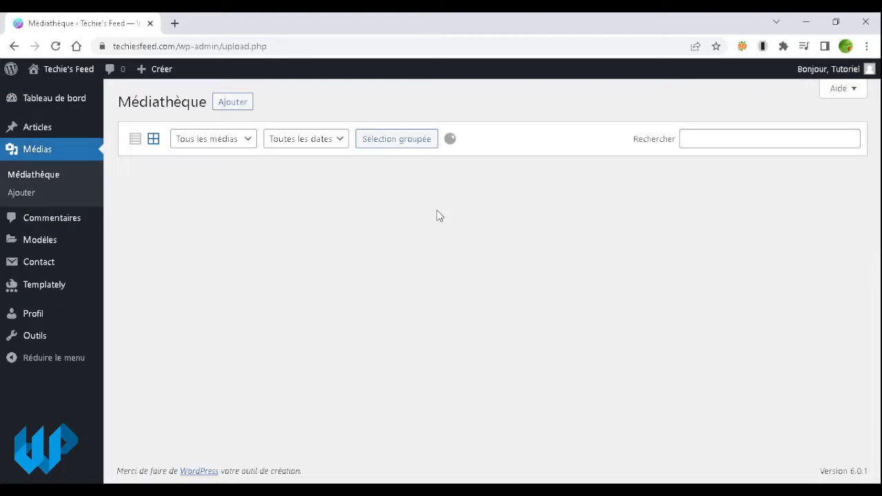
scroll(669, 293, "down", 2)
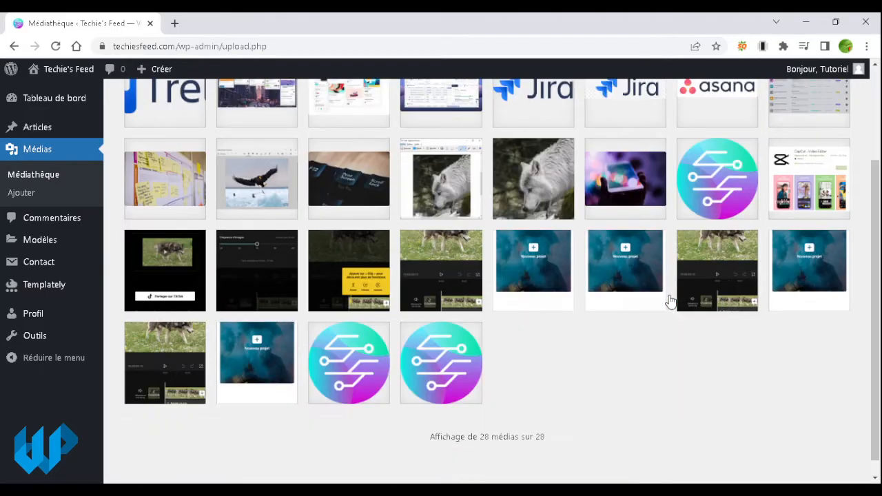
scroll(669, 301, "up", 2)
scroll(473, 379, "down", 2)
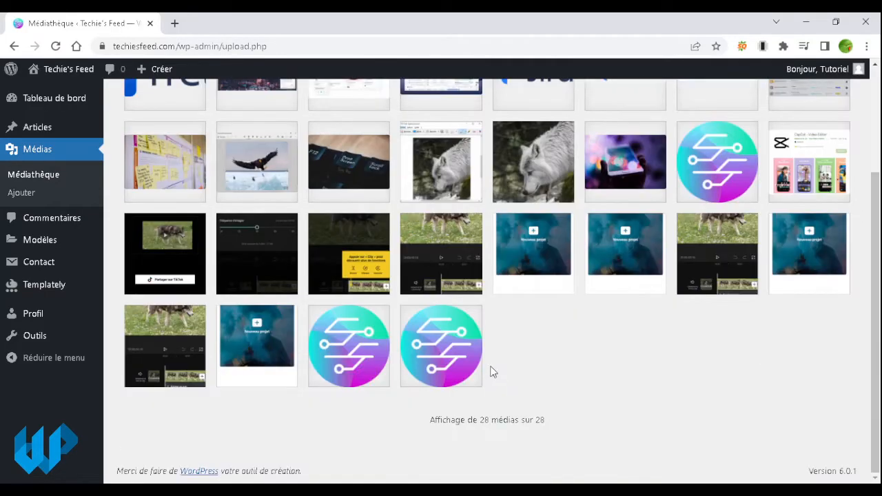
scroll(212, 324, "up", 2)
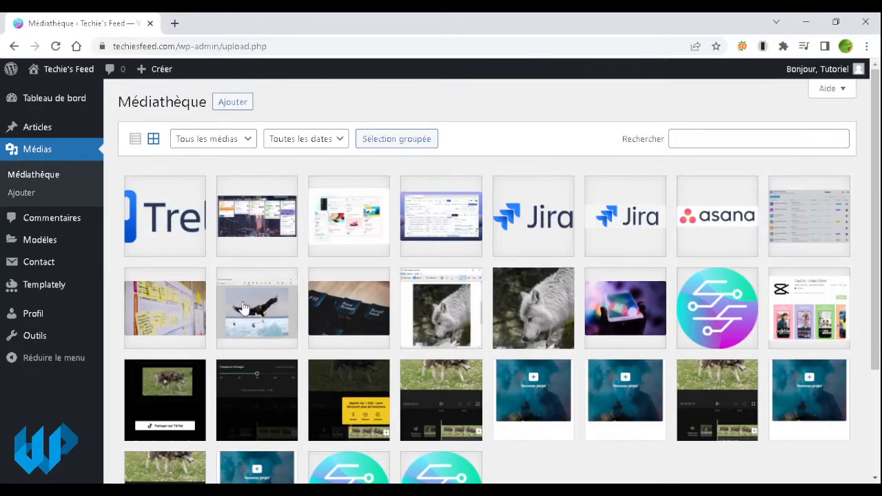
Step: Go to Médias > Ajouter, then open and cancel the file picker without choosing files
left_click(47, 199)
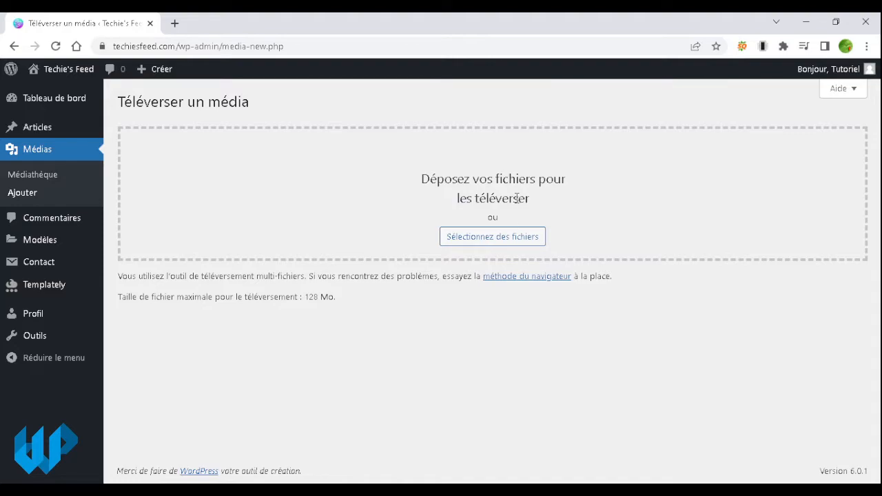
left_click(521, 247)
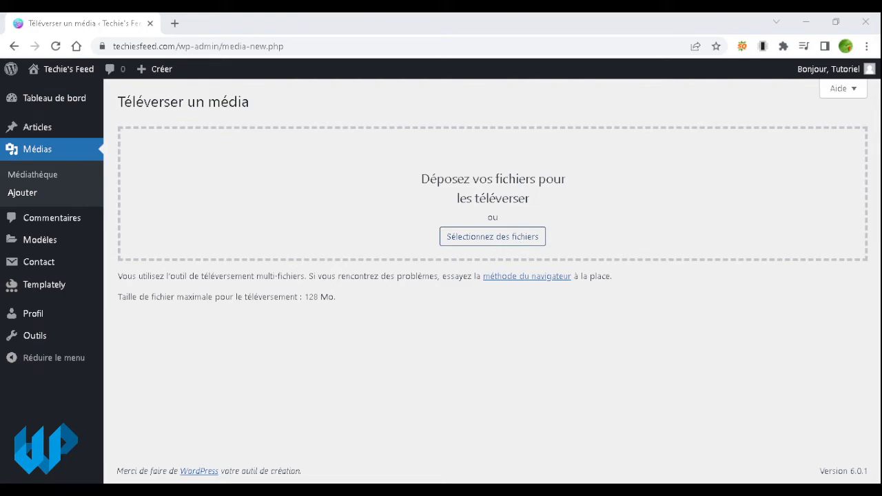
left_click(493, 303)
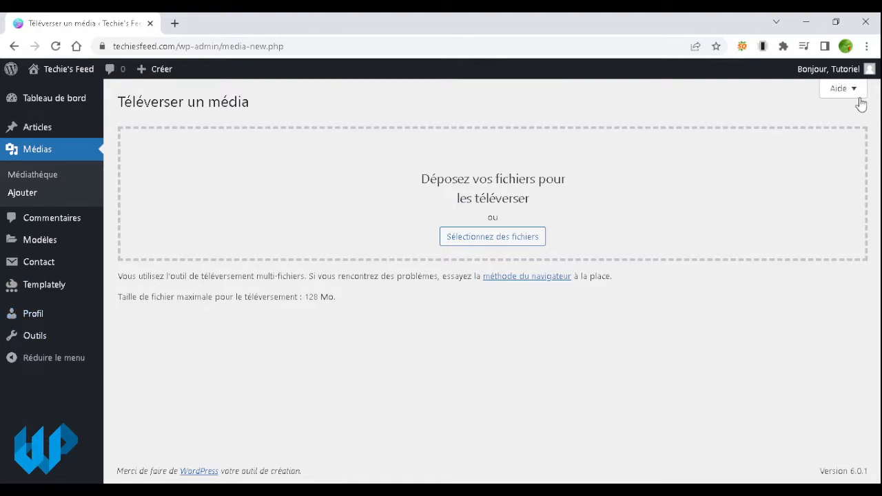
mouse_move(814, 74)
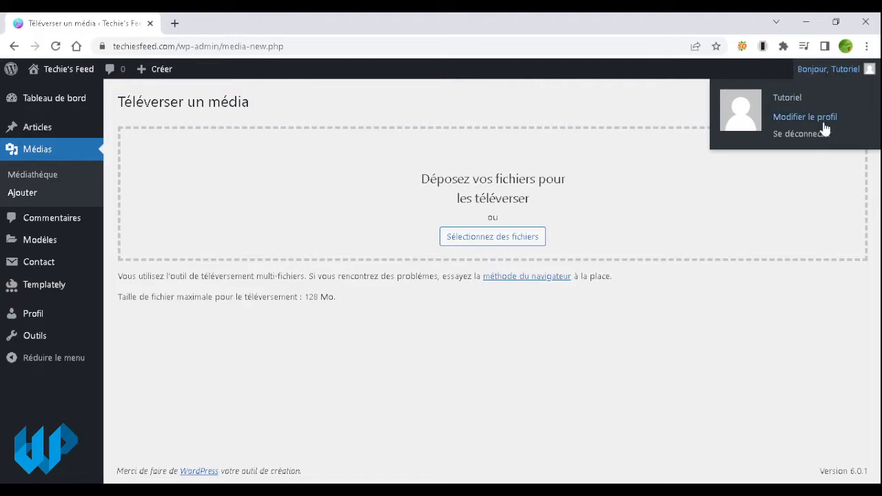
Step: Open the Modifier le profil page from the account menu
left_click(29, 315)
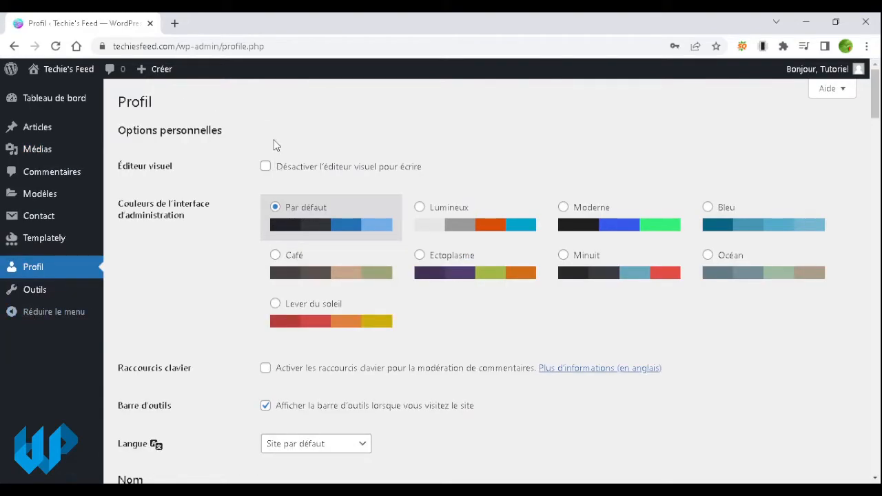
scroll(232, 187, "down", 4)
scroll(230, 186, "up", 4)
Step: Try each admin colour scheme and settle on the brown Café theme
left_click(420, 208)
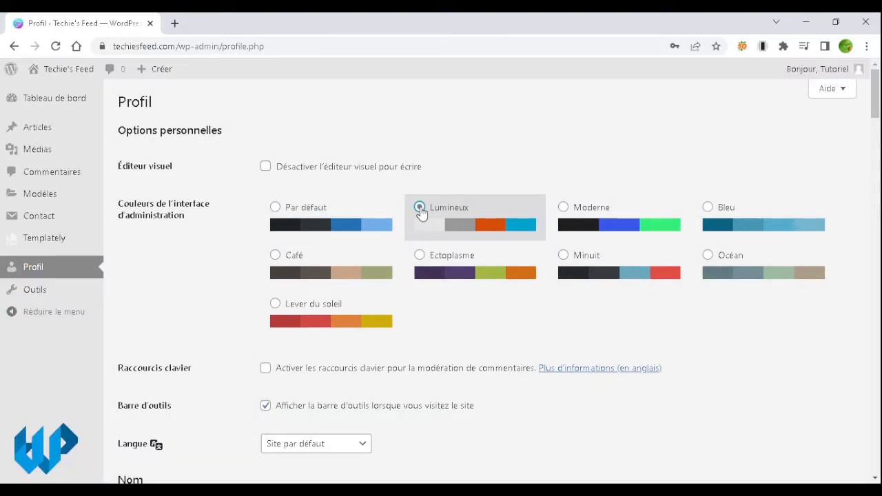
left_click(565, 208)
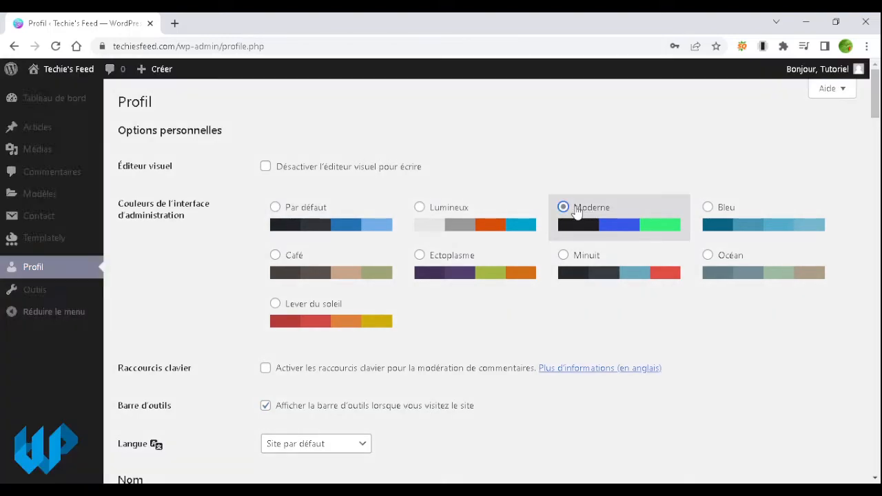
left_click(707, 207)
left_click(709, 254)
left_click(563, 254)
left_click(419, 255)
left_click(342, 303)
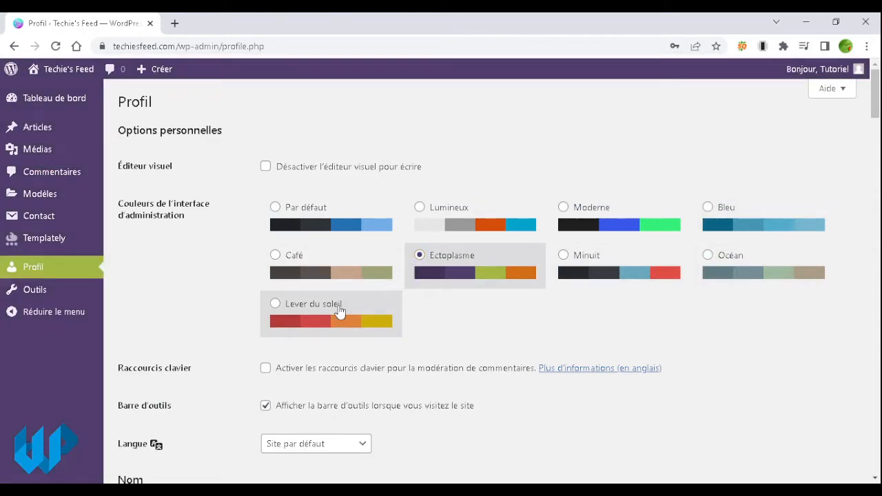
left_click(321, 256)
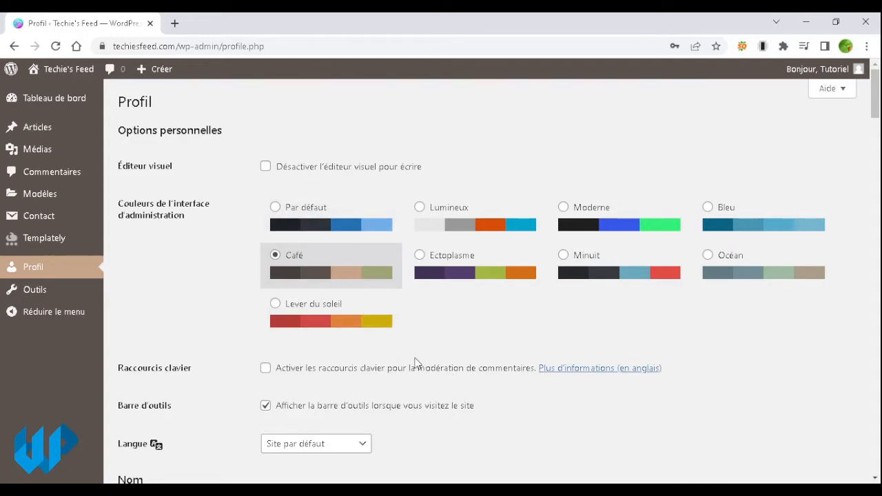
Step: Set the profile Langue to Français, leaving the toolbar setting unchanged
scroll(416, 360, "down", 1)
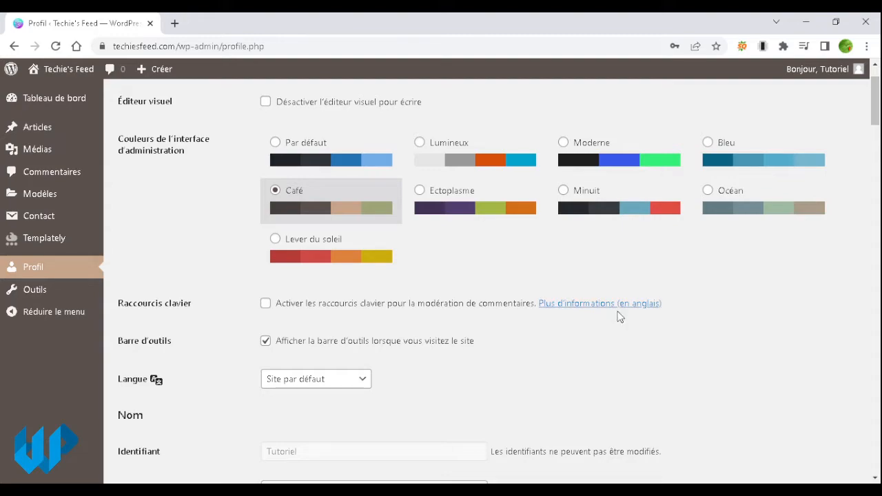
left_click(279, 347)
left_click(278, 348)
scroll(413, 331, "up", 1)
scroll(413, 331, "down", 2)
scroll(413, 328, "down", 1)
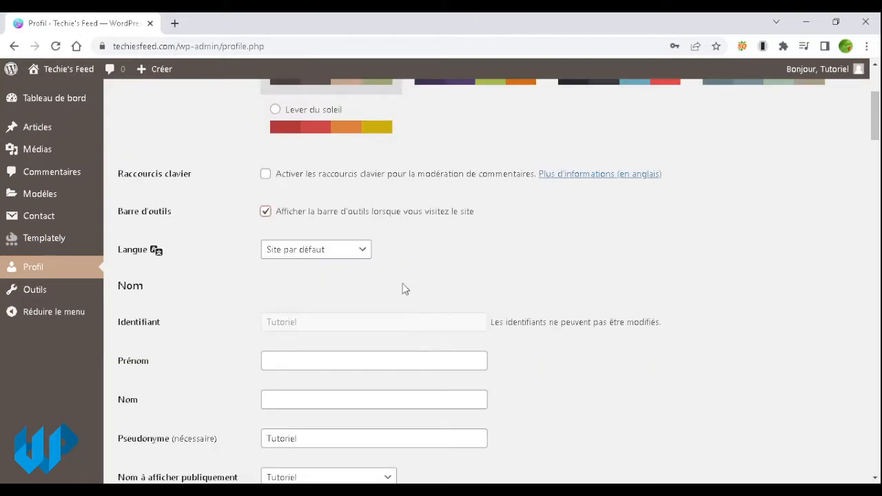
left_click(332, 252)
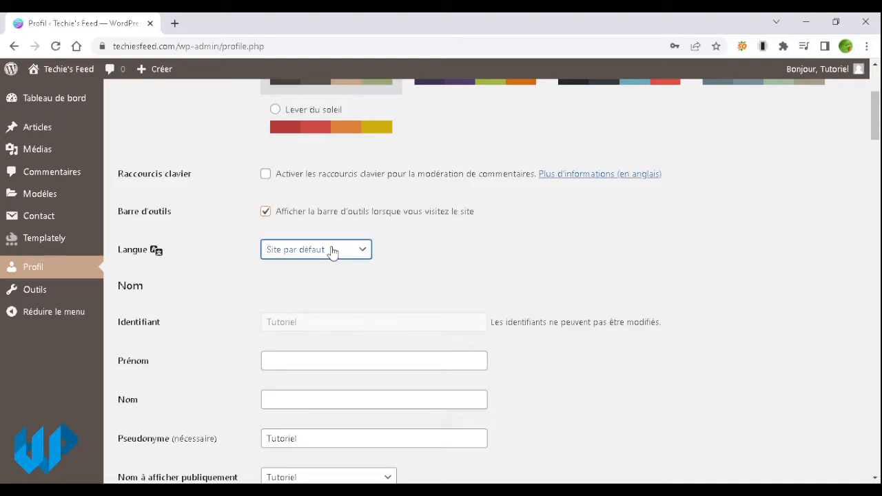
left_click(318, 294)
scroll(412, 272, "down", 1)
left_click(400, 296)
left_click(217, 305)
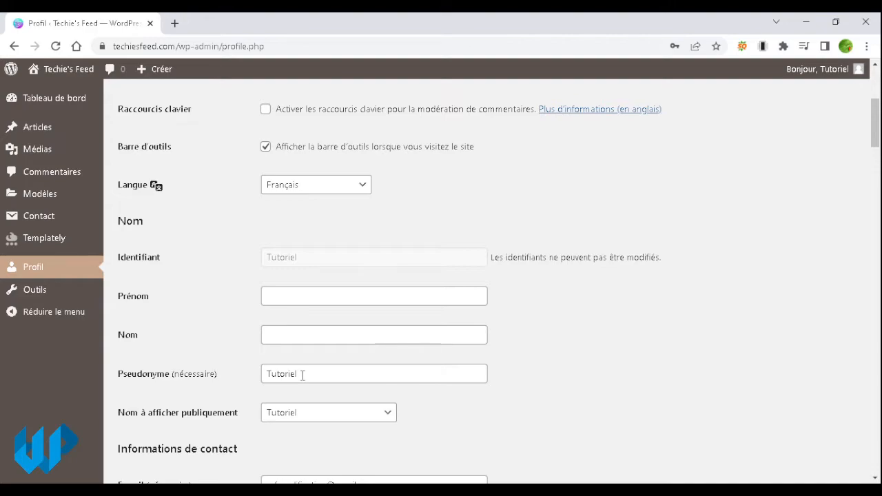
Step: Change the nickname to 'Tutoriel rédaction'
left_click(326, 372)
type("rédact")
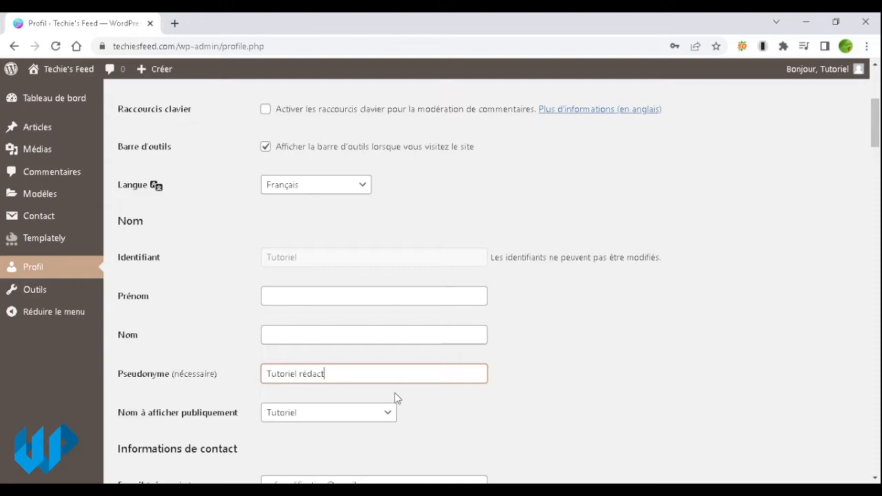
type("ion")
left_click(439, 400)
scroll(414, 399, "down", 1)
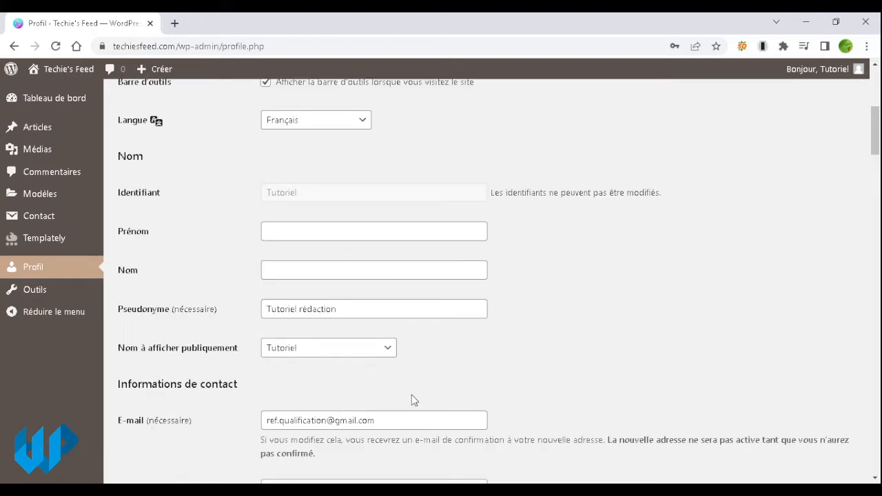
scroll(414, 400, "down", 1)
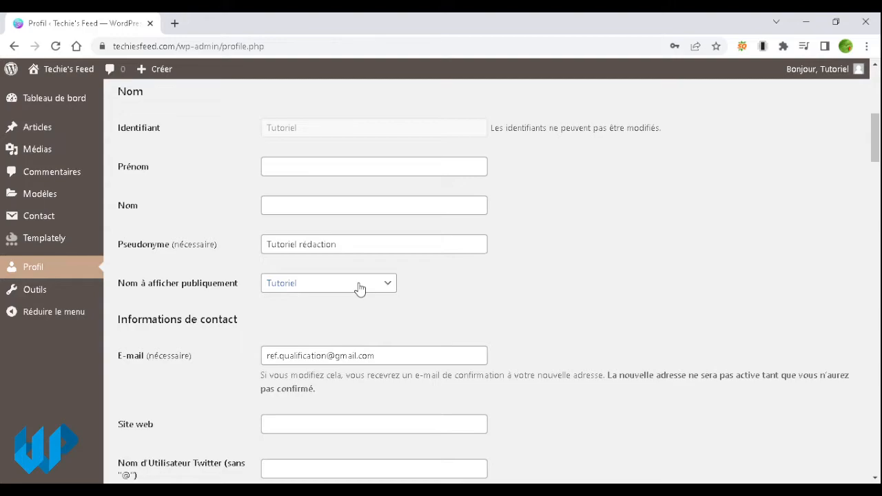
Step: Enter the user's first name in Prénom and last name in Nom
left_click(441, 169)
key("Tab")
key("Tab")
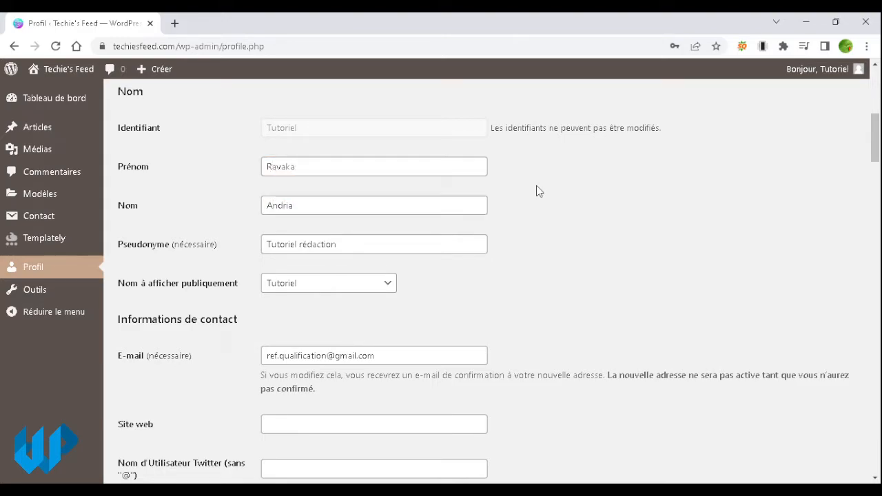
Step: Choose the 'Nom Prénom' option as the public display name
left_click(372, 289)
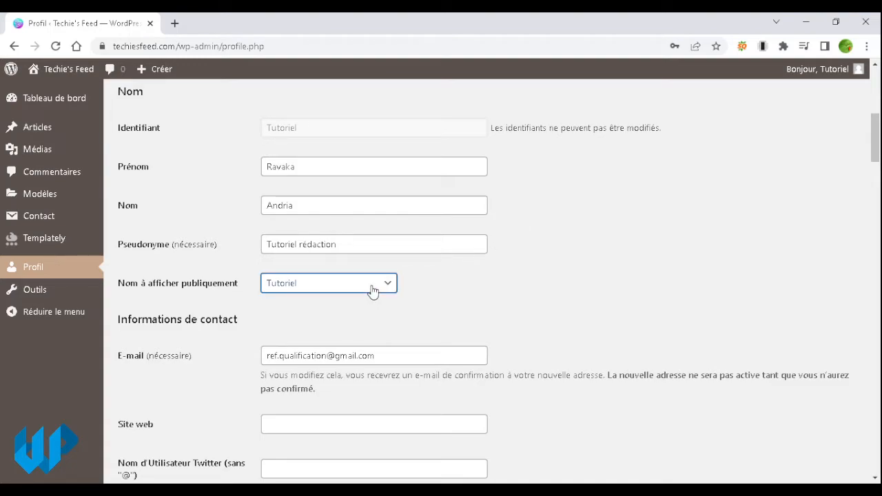
left_click(459, 244)
left_click(448, 166)
left_click(448, 207)
left_click(579, 219)
left_click(310, 280)
left_click(317, 352)
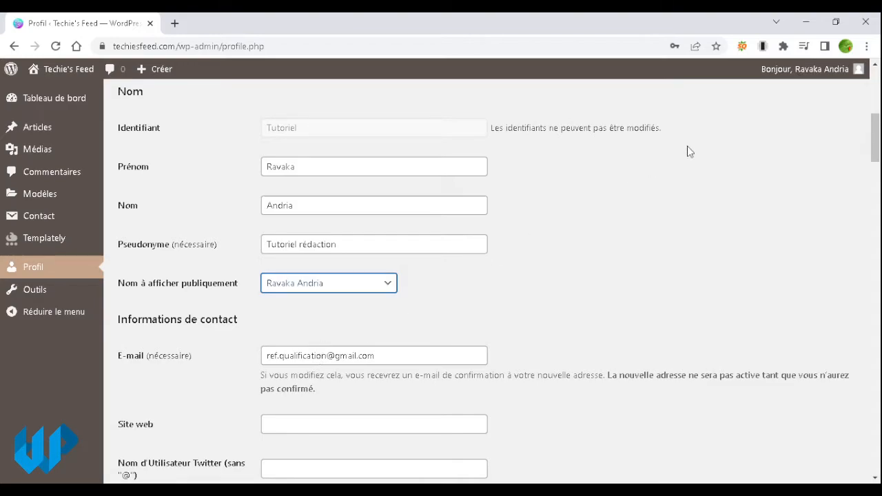
mouse_move(832, 75)
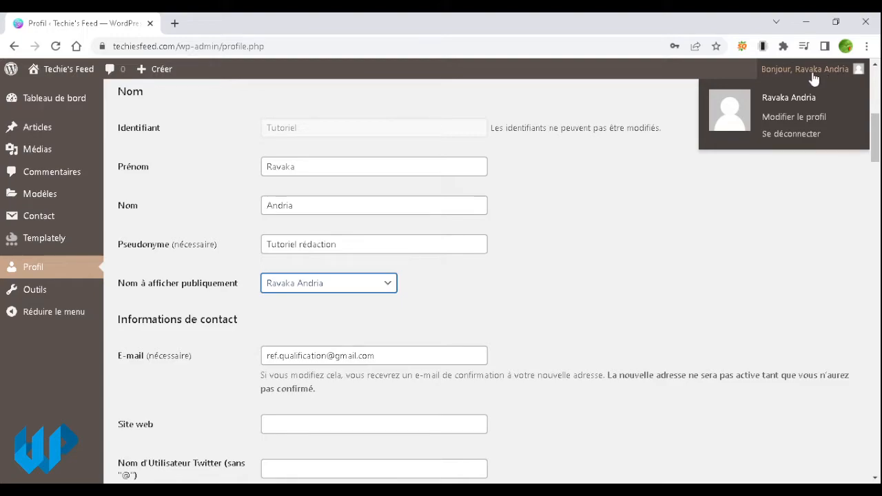
left_click(344, 290)
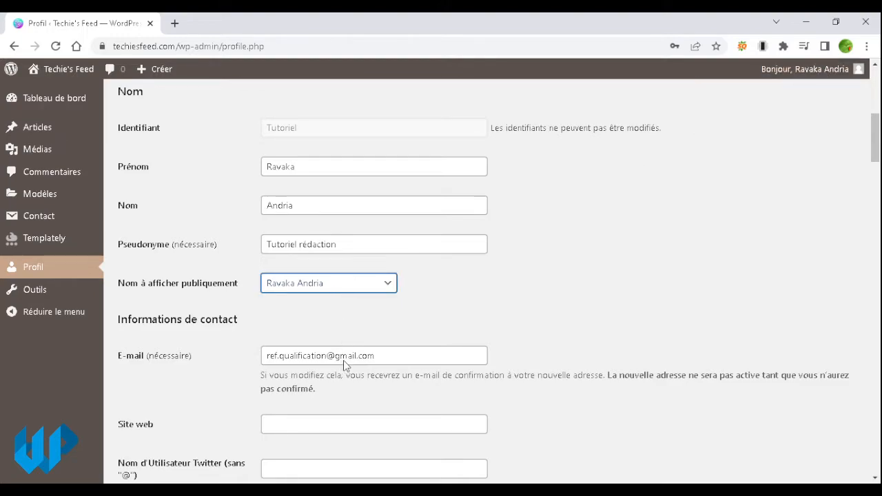
left_click(345, 361)
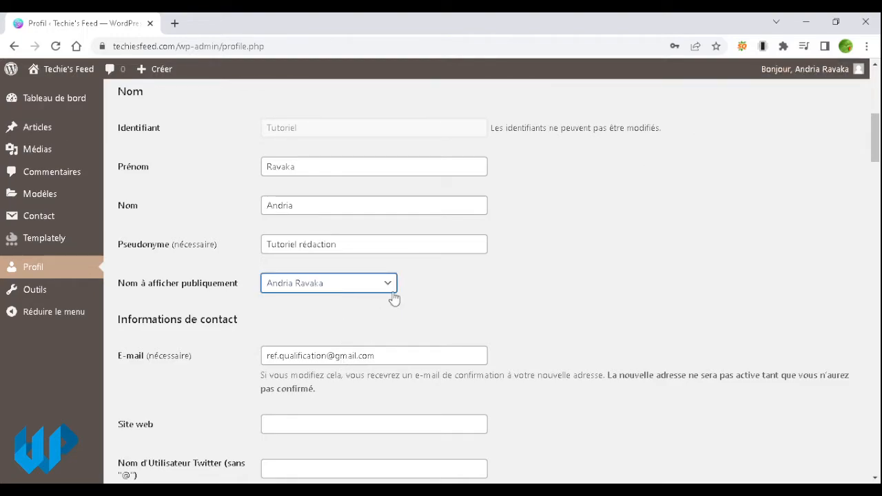
left_click(439, 355)
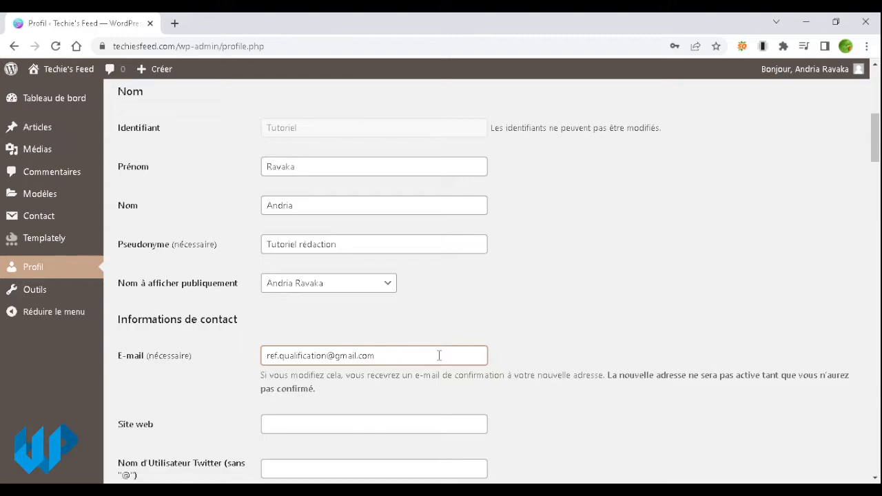
scroll(439, 355, "down", 1)
left_click(438, 354)
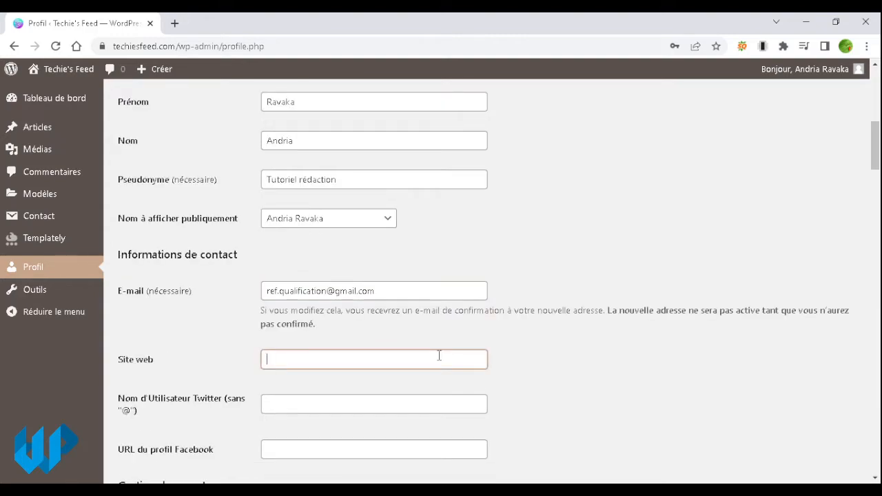
left_click(539, 372)
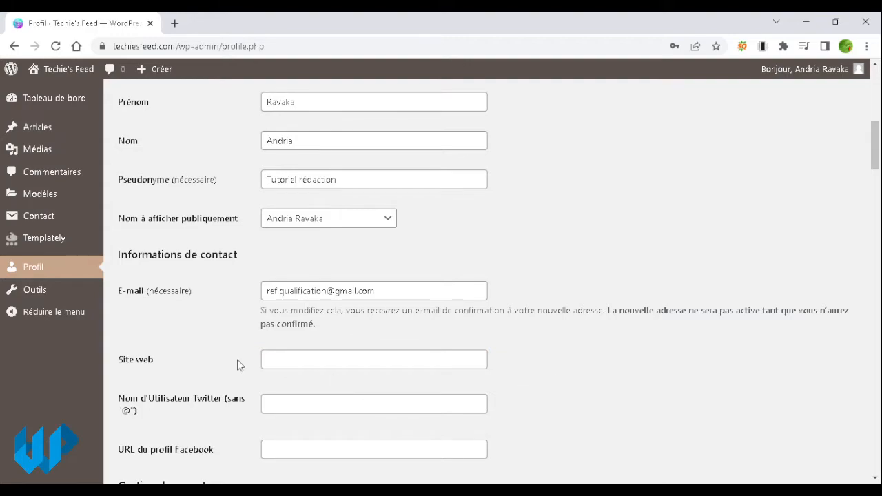
scroll(240, 383, "down", 1)
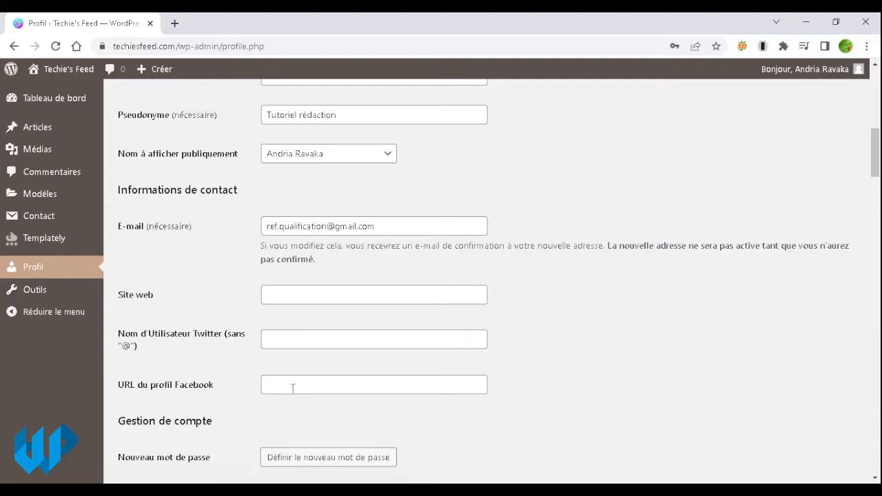
scroll(294, 389, "down", 1)
scroll(294, 389, "down", 1)
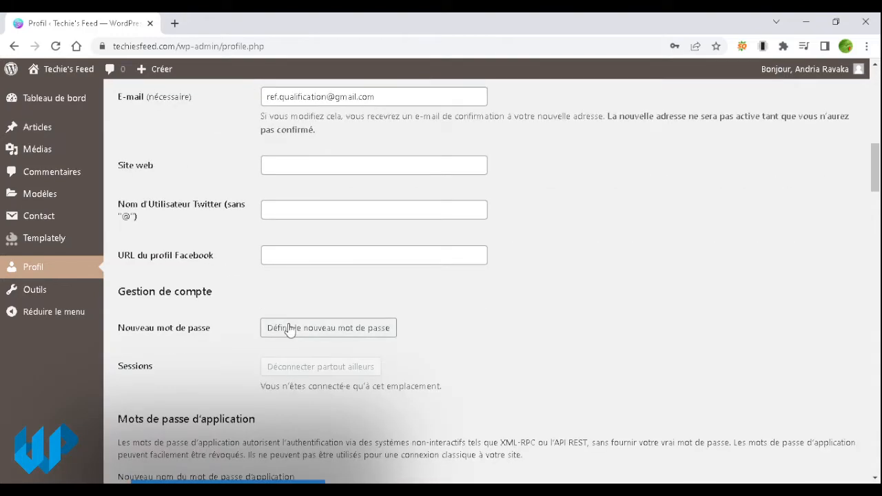
scroll(288, 287, "up", 1)
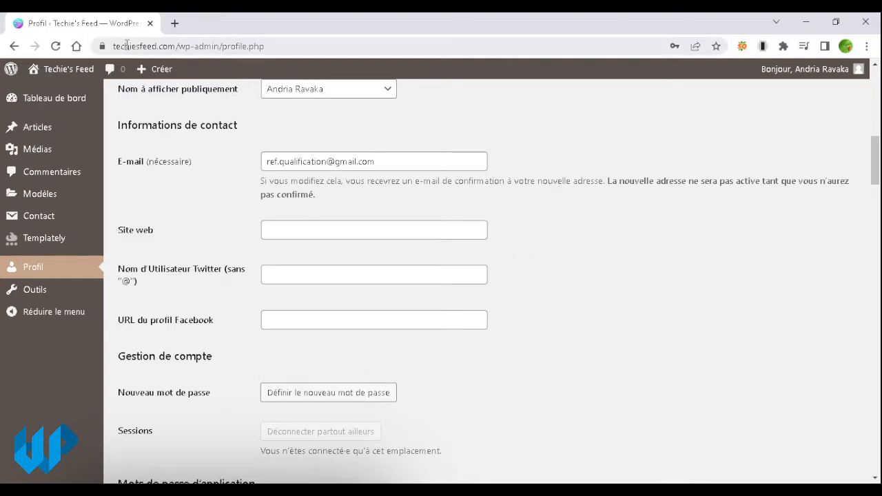
left_click_drag(175, 46, 55, 42)
key("ctrl+c")
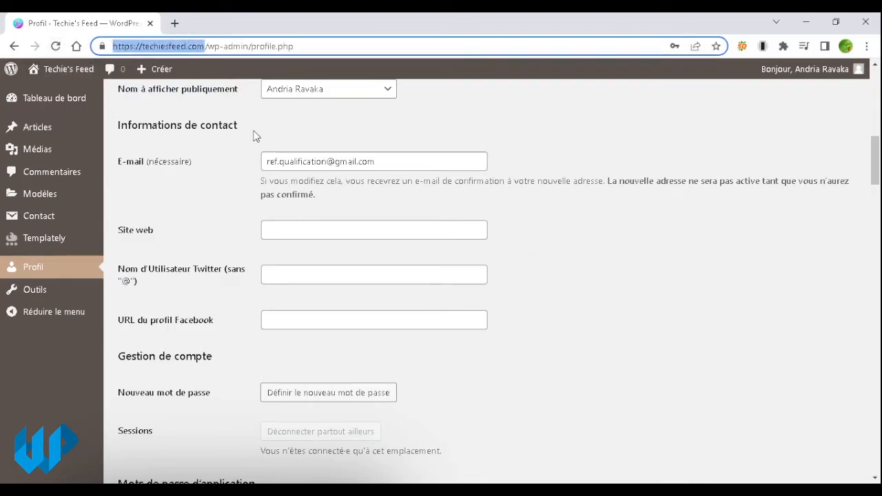
left_click(348, 234)
key("ctrl+v")
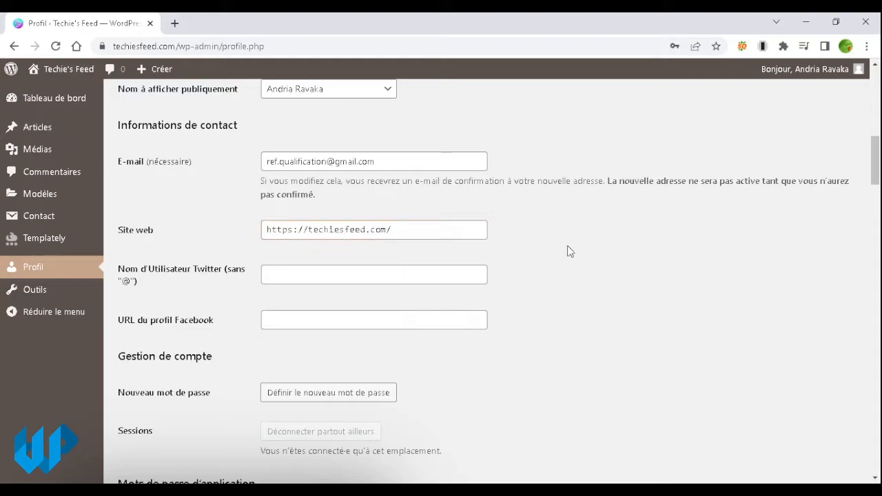
Step: Enter the user's Twitter handle in the Twitter username field
left_click(405, 276)
left_click(680, 315)
left_click(420, 273)
left_click(599, 295)
left_click(455, 279)
type("@")
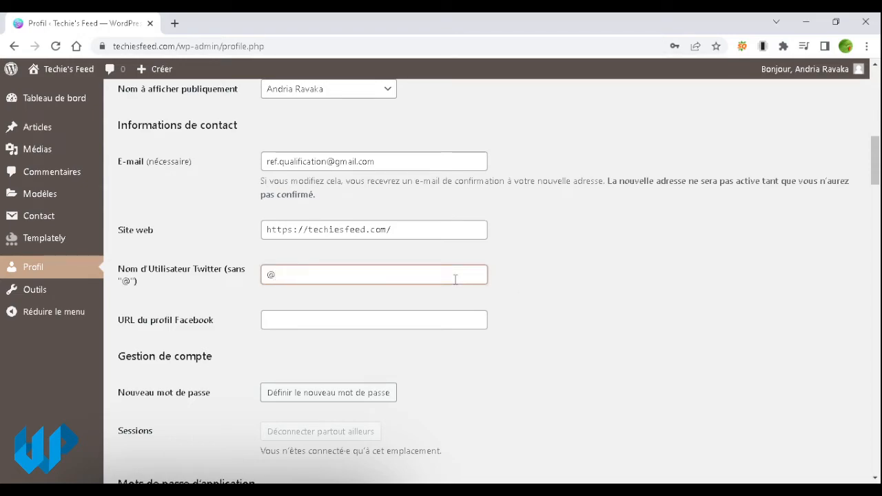
type("ravaka")
left_click(538, 303)
Step: Fill the Facebook profile URL field with a saved autofill URL
left_click(394, 320)
left_click(567, 307)
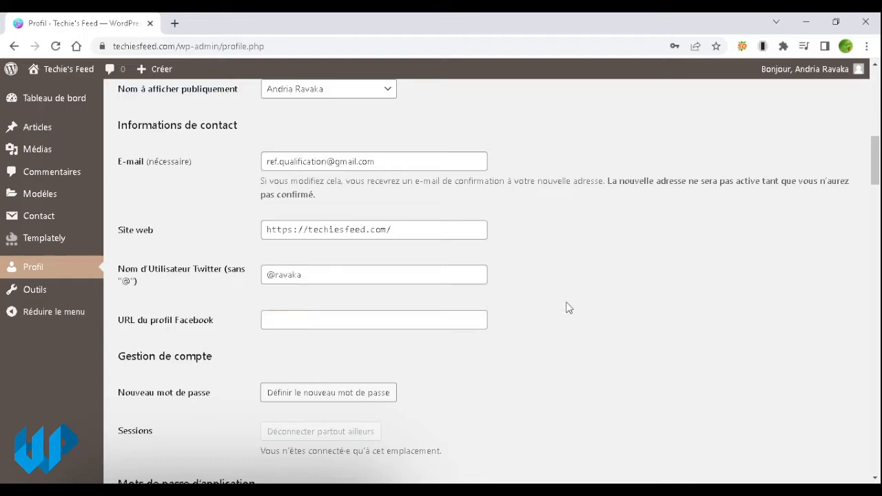
left_click(377, 320)
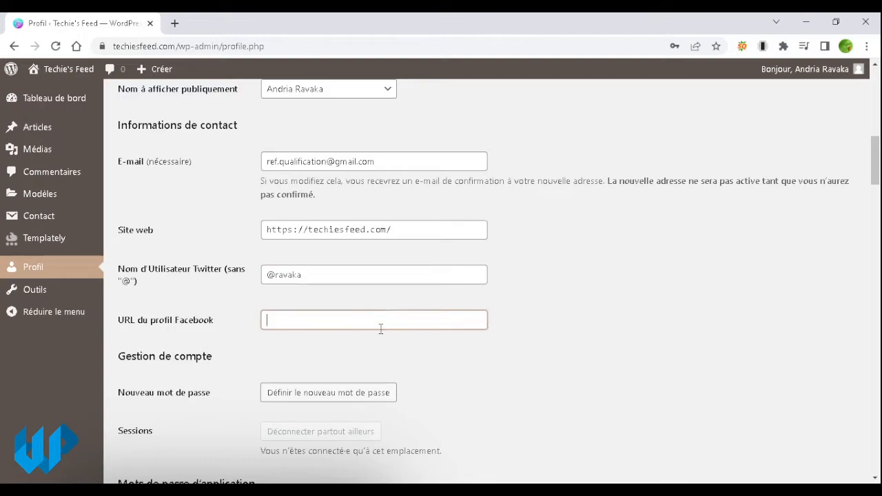
left_click(389, 356)
left_click(522, 336)
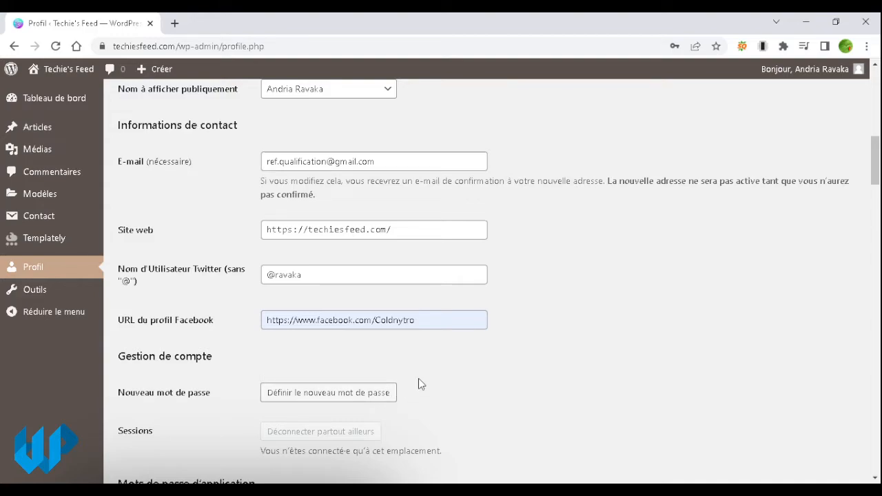
Step: Ignore the Additional Profile Fields tip and scroll to the Molongui Authorship Full Bio field
scroll(491, 384, "down", 2)
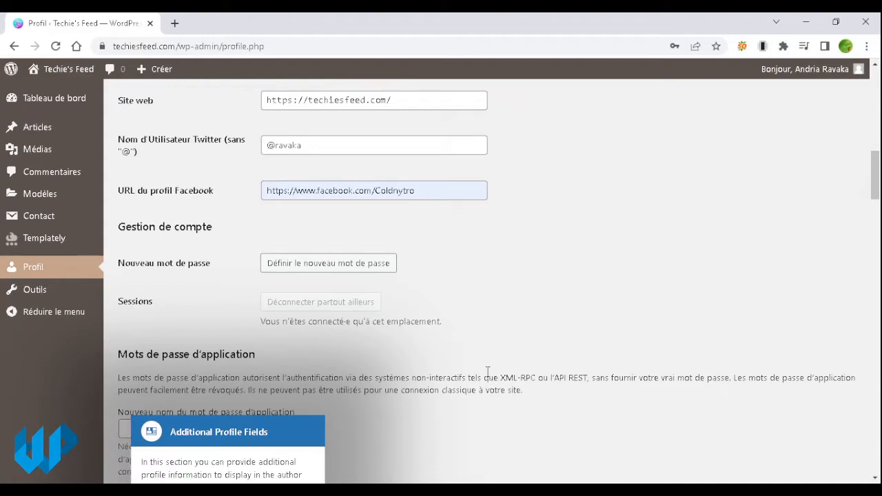
scroll(481, 336, "down", 3)
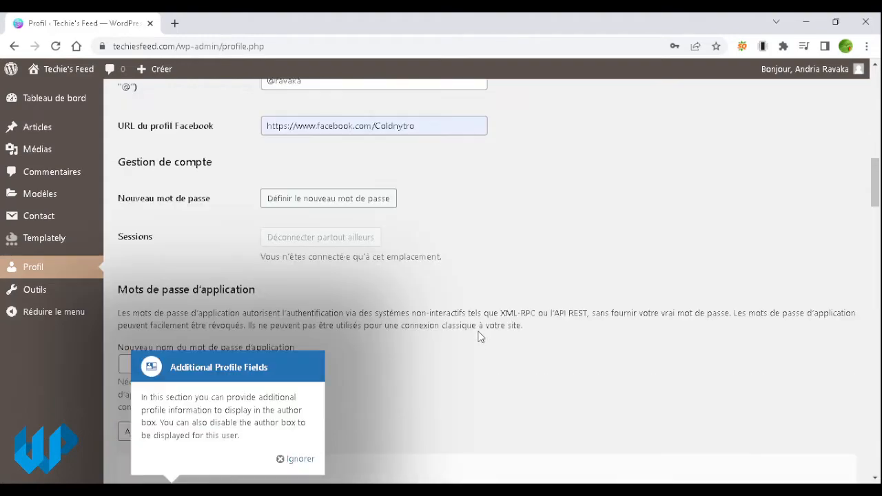
scroll(480, 337, "up", 1)
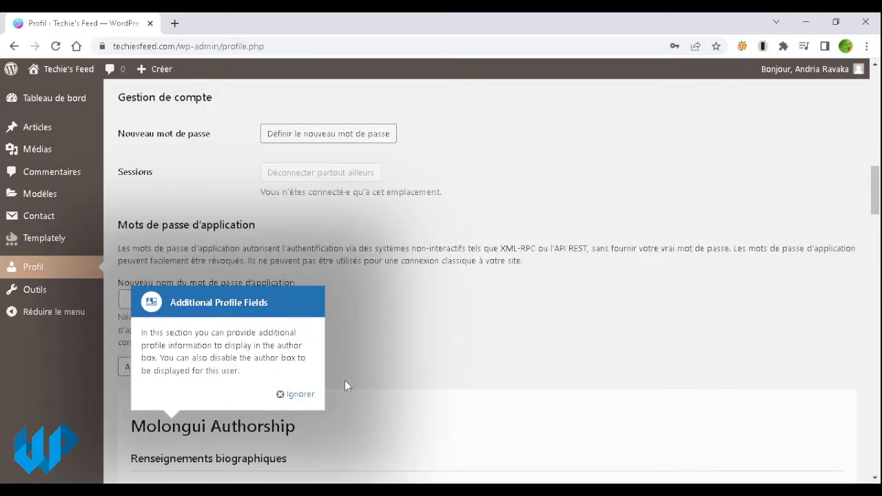
left_click(299, 397)
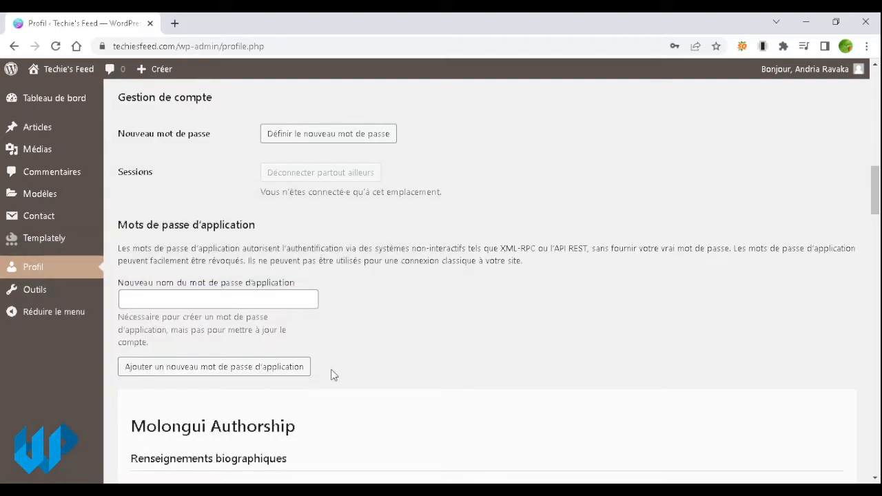
scroll(352, 338, "down", 2)
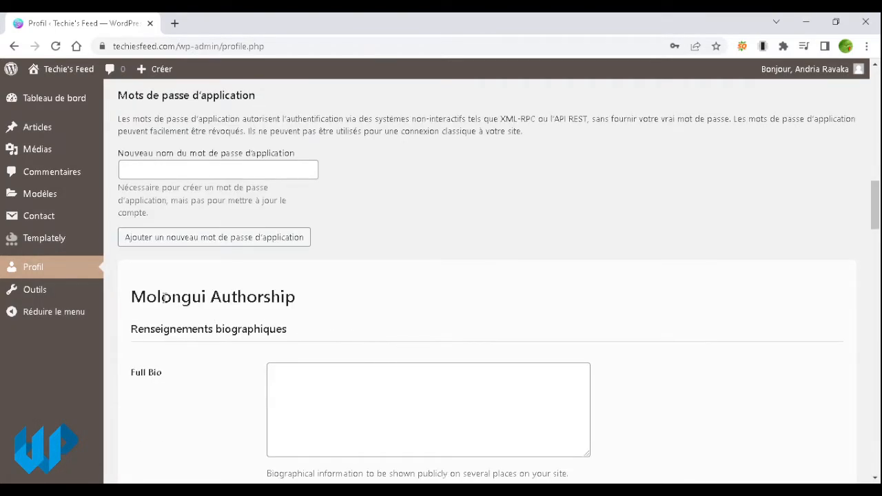
triple_click(255, 296)
left_click(323, 301)
scroll(284, 297, "down", 1)
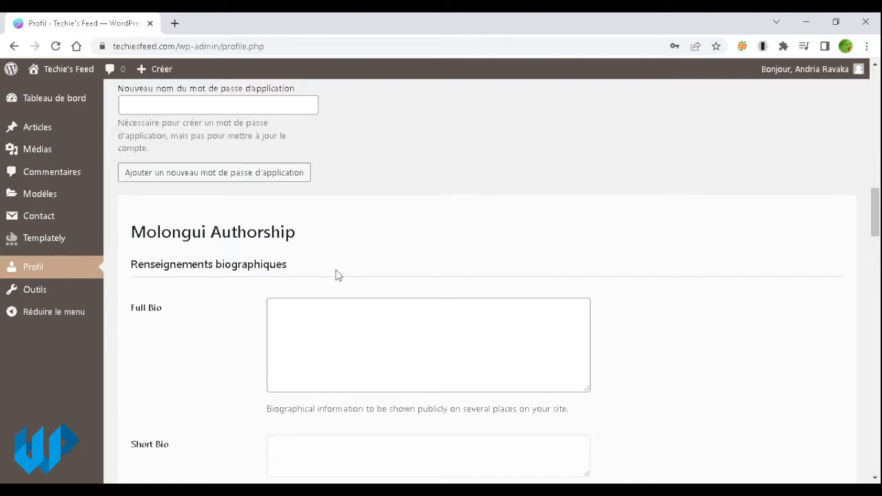
scroll(336, 271, "down", 2)
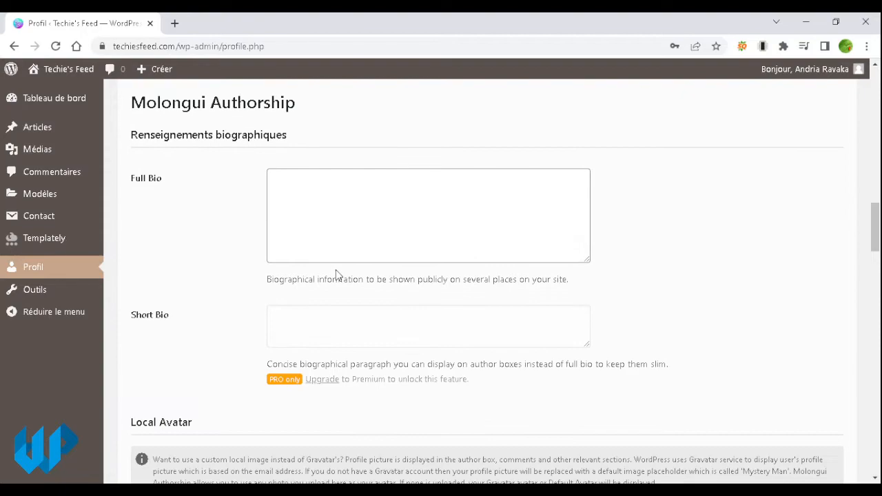
left_click(345, 241)
Step: Drag the Full Bio box taller and type 'Dumb text' into it
scroll(345, 241, "down", 3)
scroll(346, 241, "up", 3)
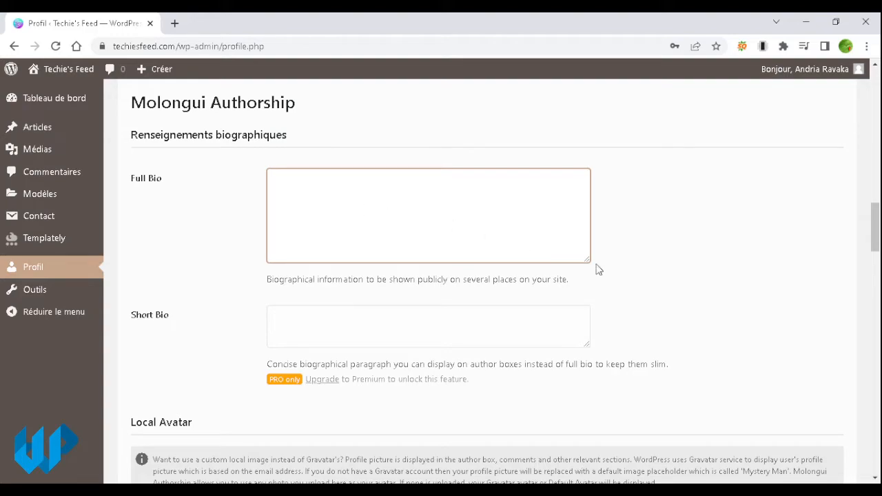
left_click_drag(583, 260, 591, 324)
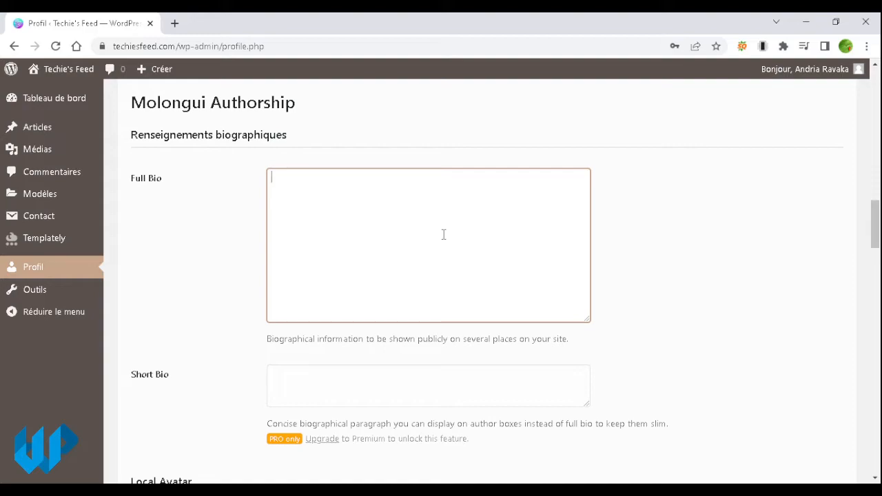
type("Dumb text")
scroll(576, 257, "down", 3)
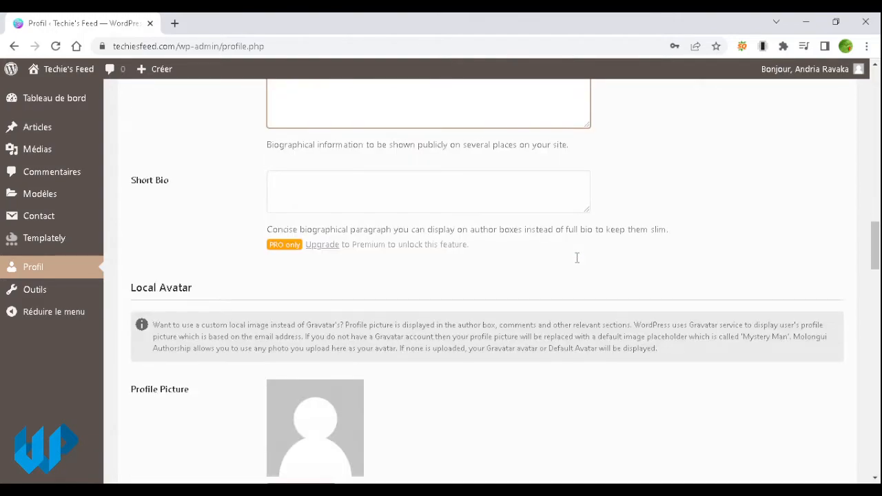
scroll(547, 259, "down", 3)
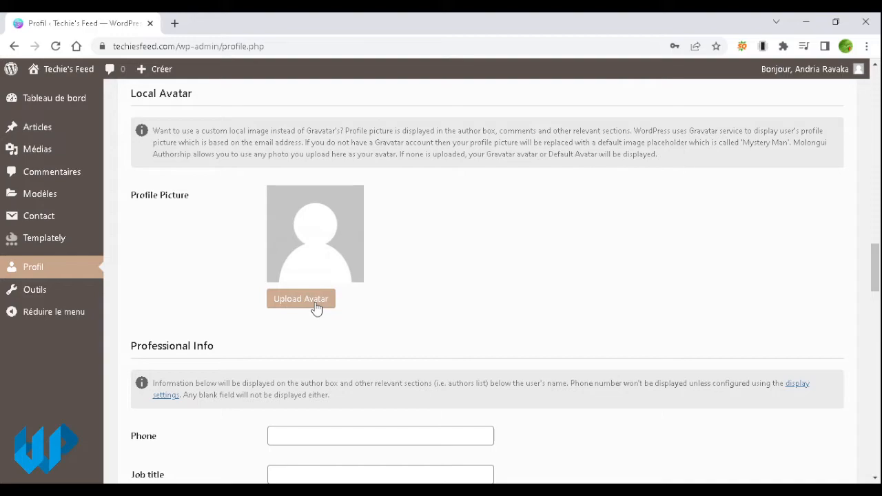
Step: Upload the blue WP logo (Data-Work-Pro-1 PNG) and set it as the Local Avatar profile picture
left_click(328, 310)
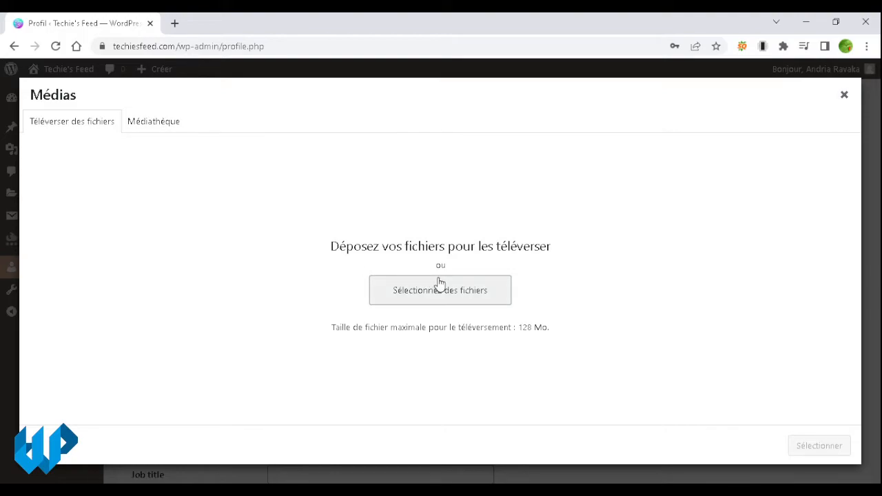
left_click(158, 125)
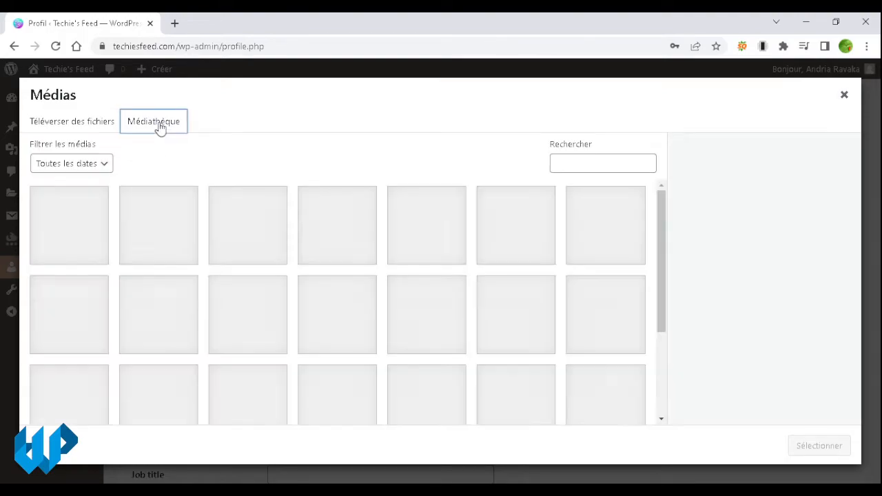
scroll(406, 334, "down", 3)
scroll(406, 333, "up", 3)
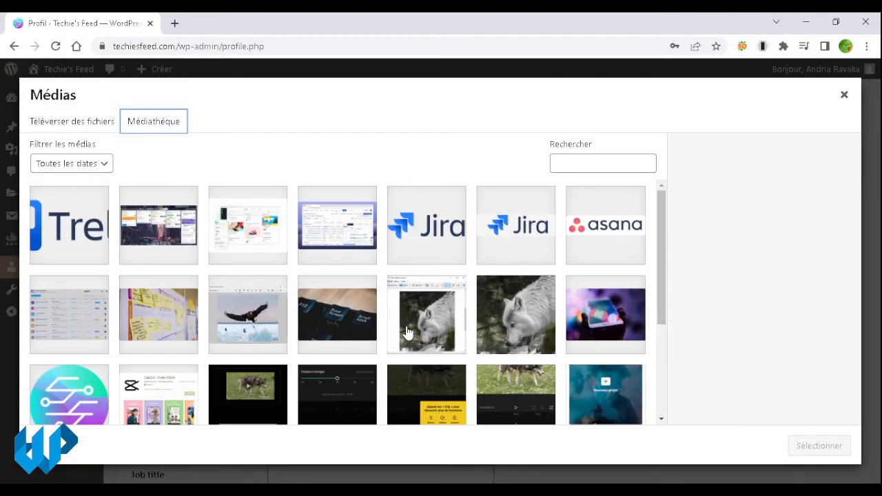
left_click(89, 127)
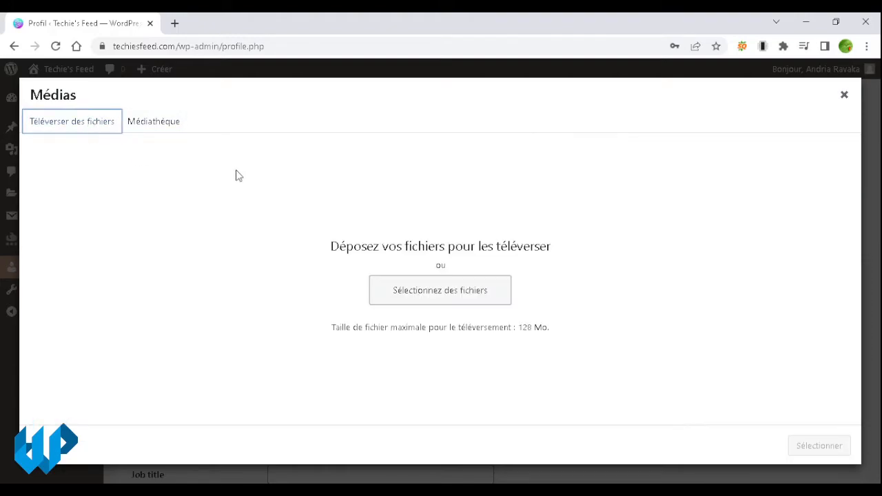
left_click(409, 296)
double_click(364, 181)
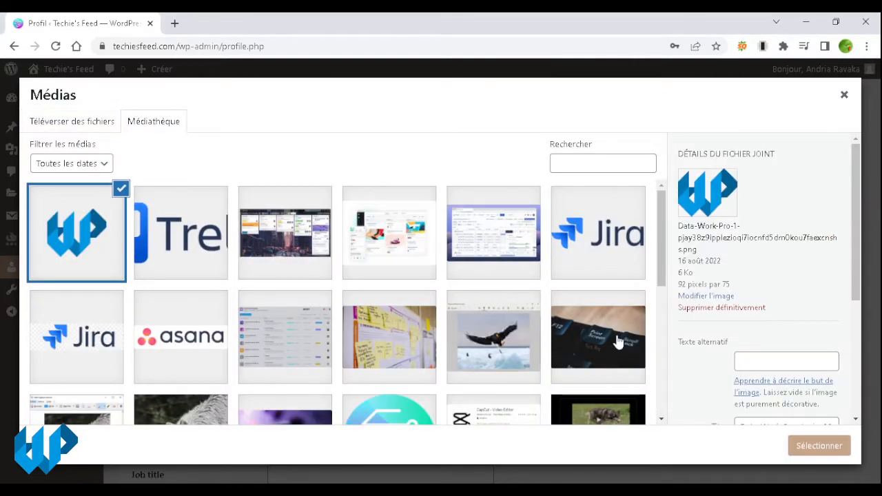
left_click(835, 446)
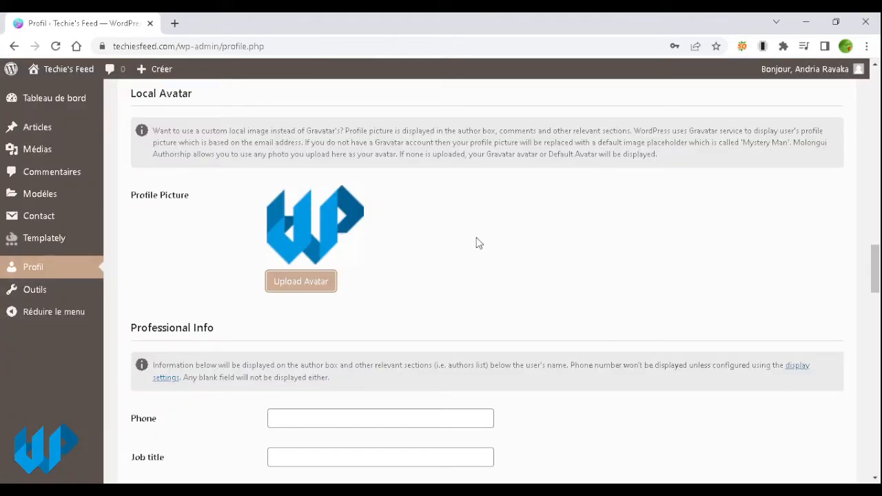
Step: Leave the phone number empty and enter 'Rédacteur WEB' as the Professional Info job title
scroll(479, 243, "down", 3)
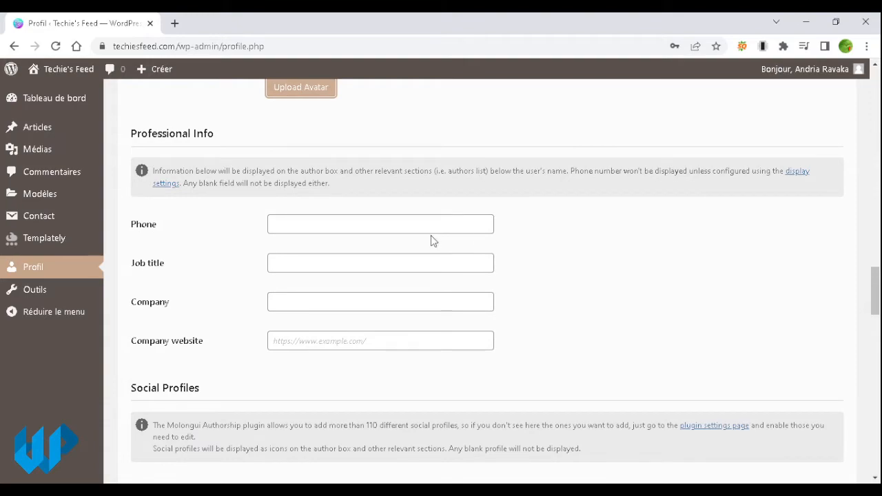
left_click(382, 231)
left_click(546, 231)
left_click(275, 266)
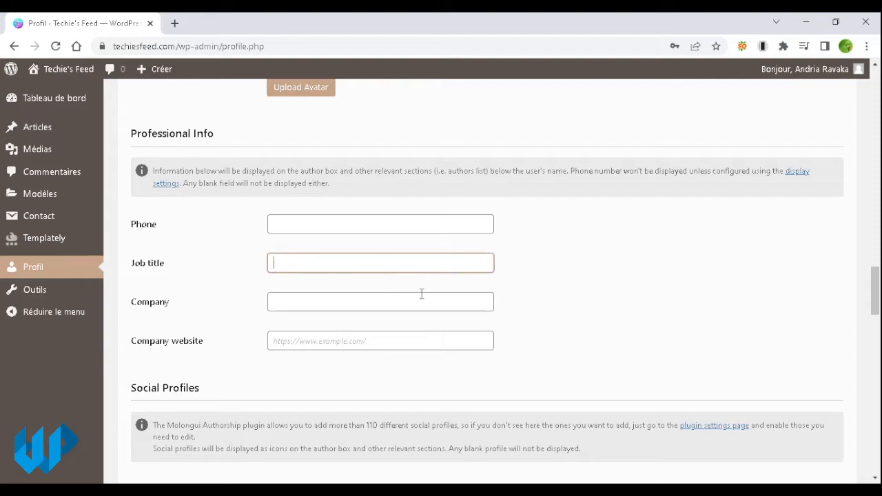
type("Rédacteur WEB")
left_click(423, 296)
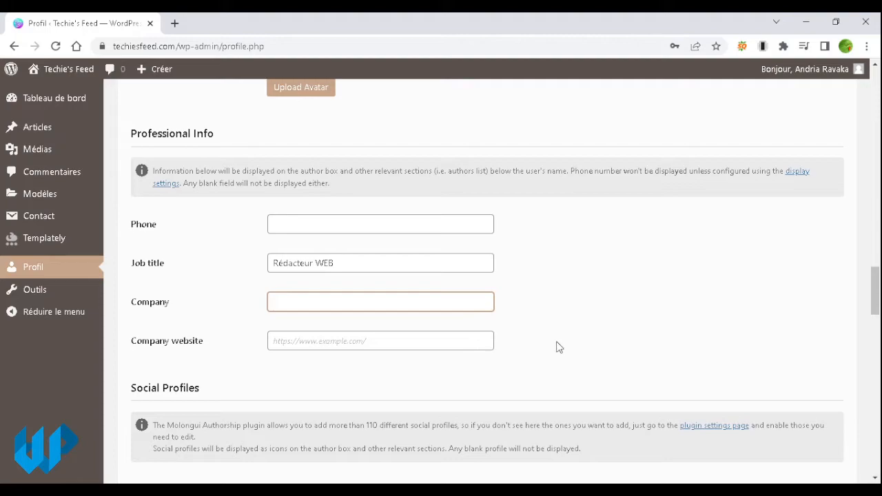
scroll(558, 346, "down", 1)
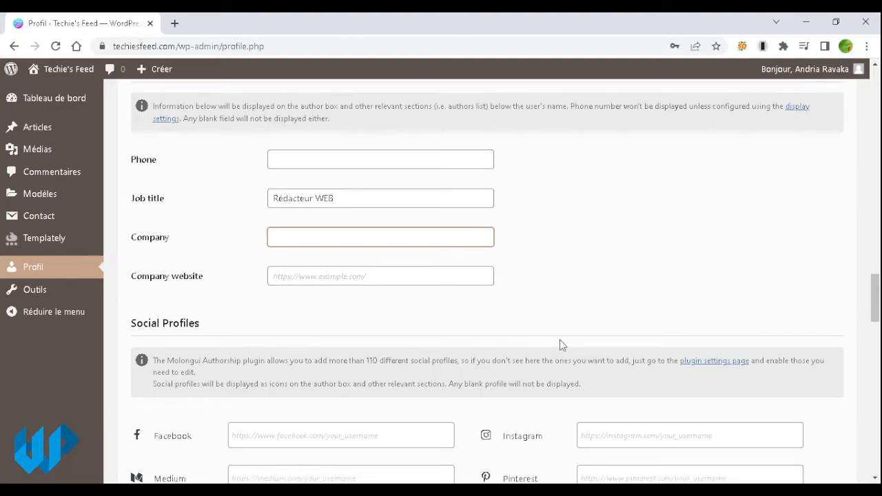
scroll(559, 344, "down", 2)
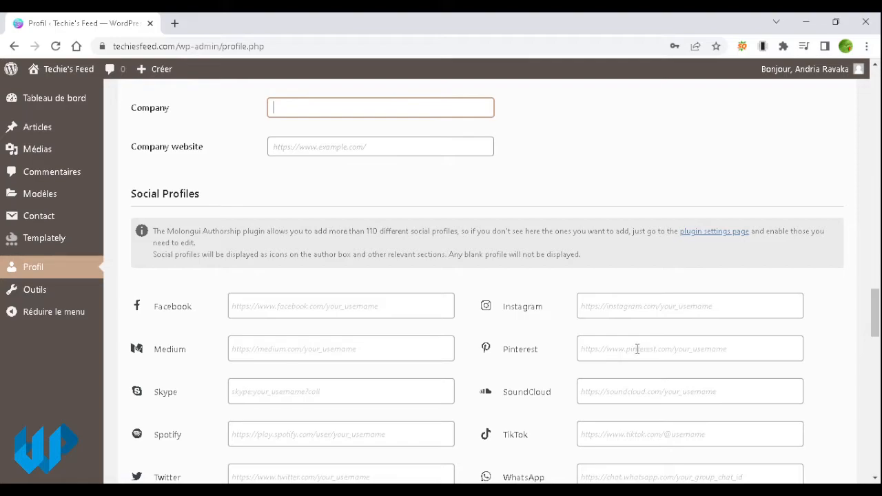
scroll(383, 359, "down", 1)
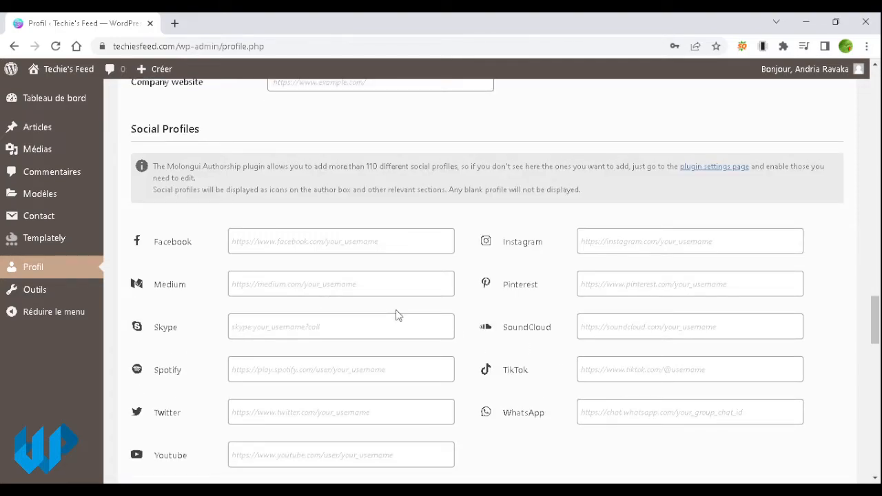
scroll(485, 361, "down", 1)
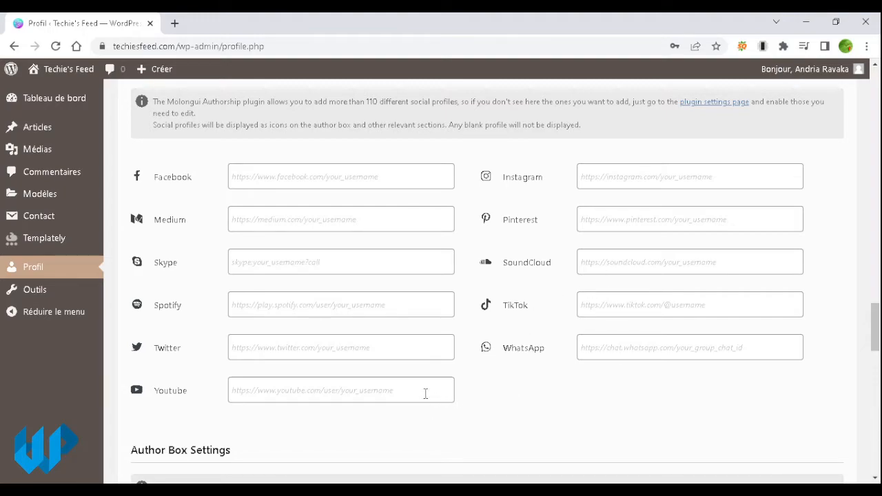
scroll(527, 373, "down", 3)
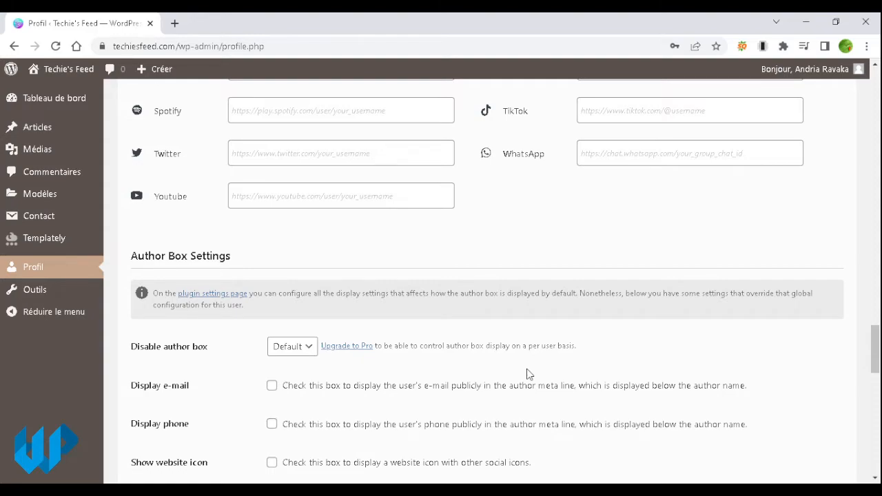
scroll(527, 372, "down", 1)
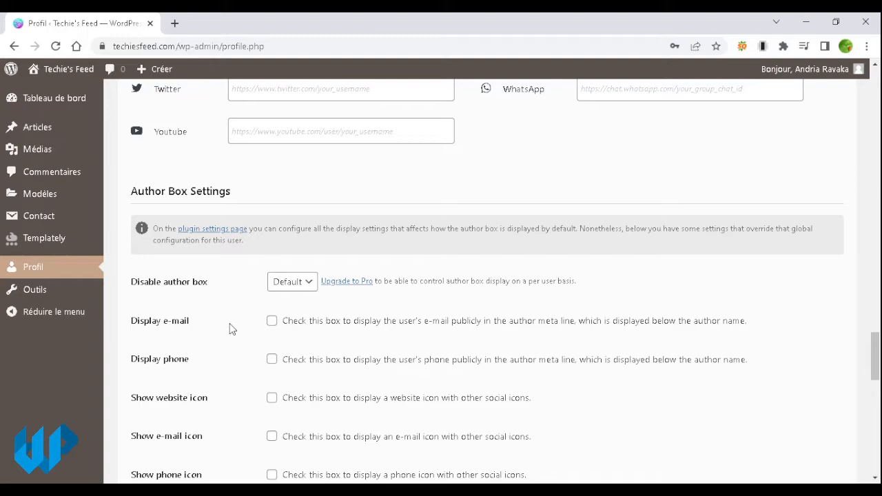
left_click(273, 324)
left_click(270, 324)
scroll(423, 364, "down", 1)
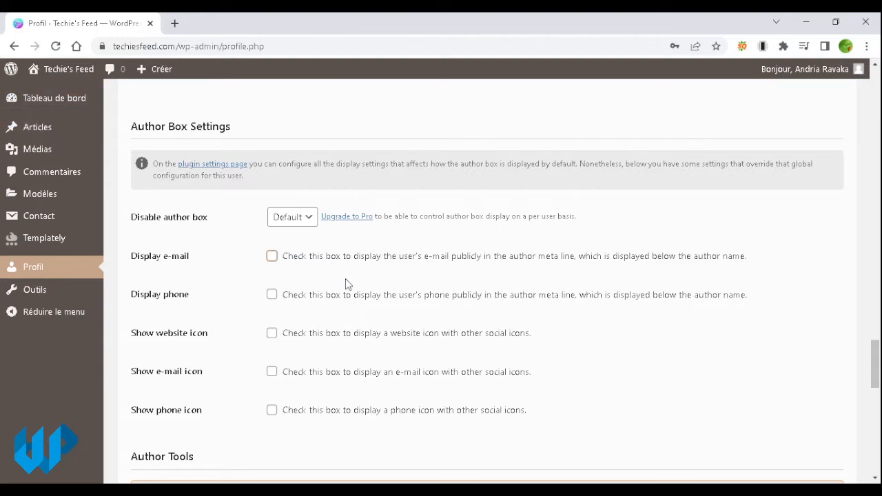
left_click(272, 334)
left_click(274, 336)
scroll(275, 422, "down", 4)
scroll(324, 378, "down", 1)
scroll(324, 378, "up", 1)
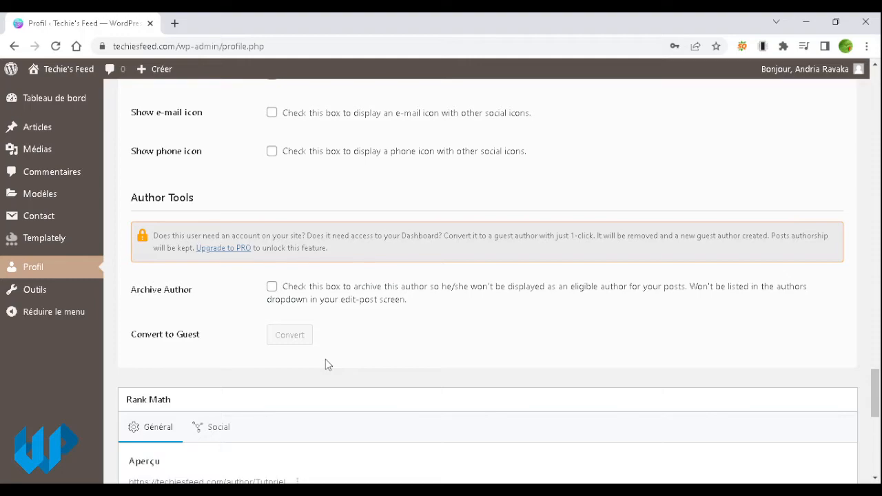
scroll(363, 336, "down", 3)
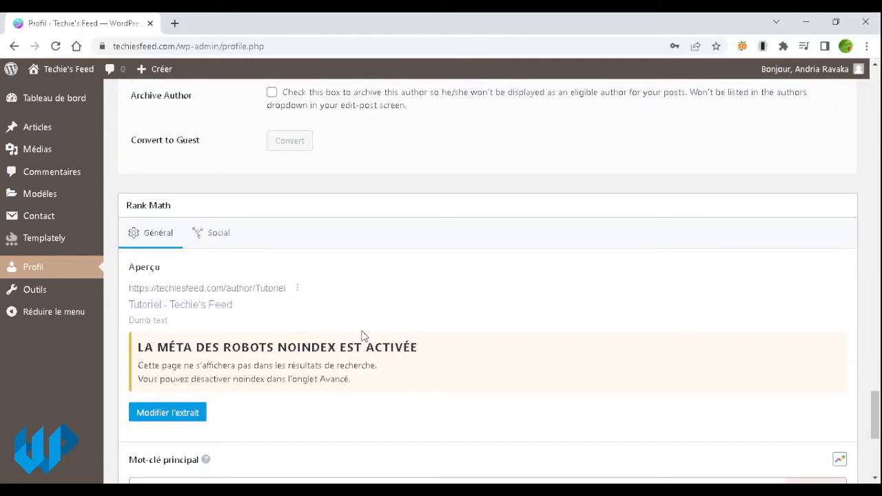
scroll(363, 335, "down", 2)
scroll(363, 336, "up", 1)
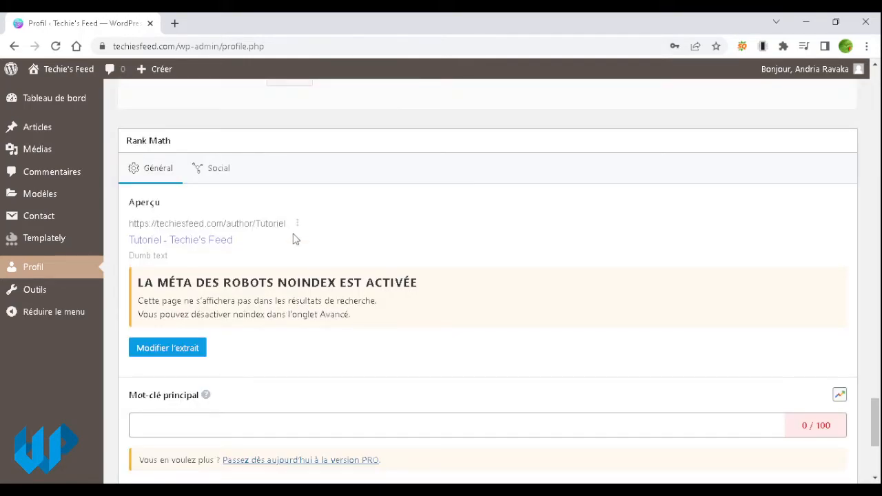
left_click_drag(124, 142, 177, 143)
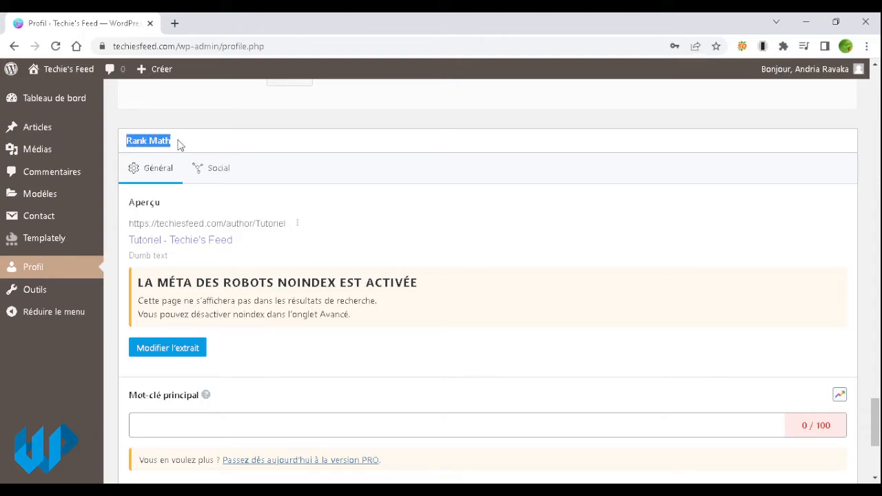
left_click(178, 144)
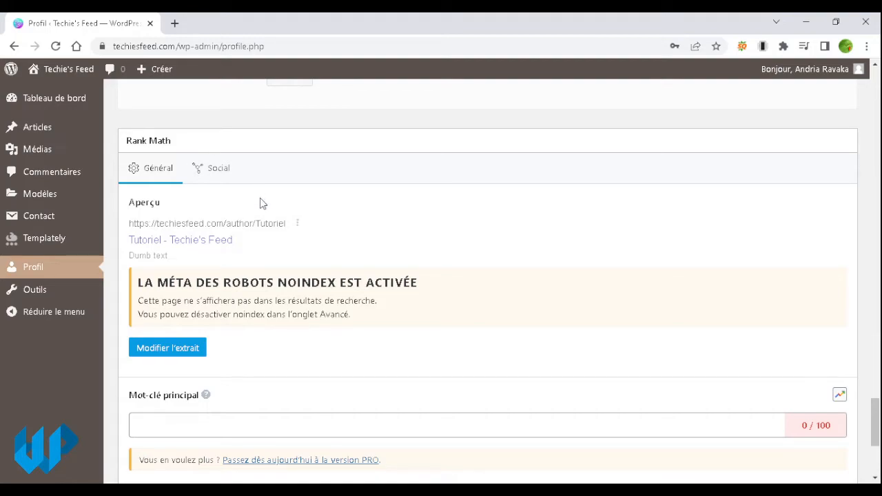
Step: Enter 'Rédacteur web' in Mot-clé principal and accept the 'rédacteur web' focus keyword suggestion
left_click(180, 421)
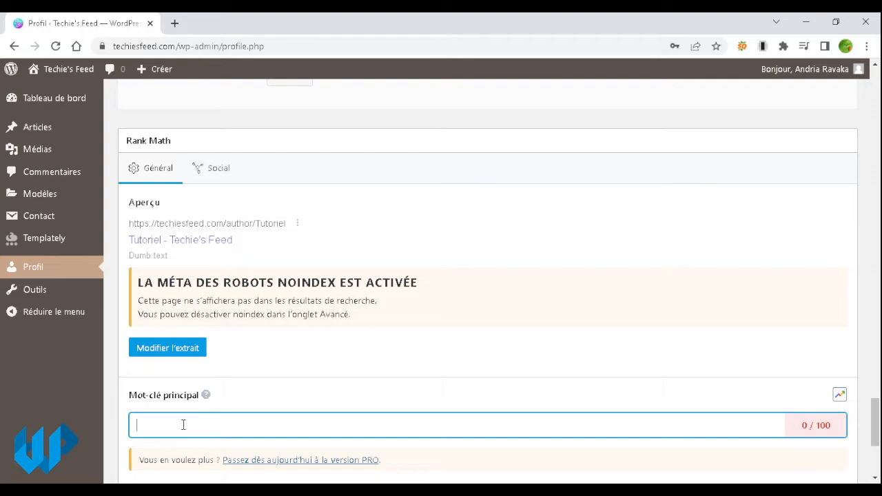
type("Rédacteur web")
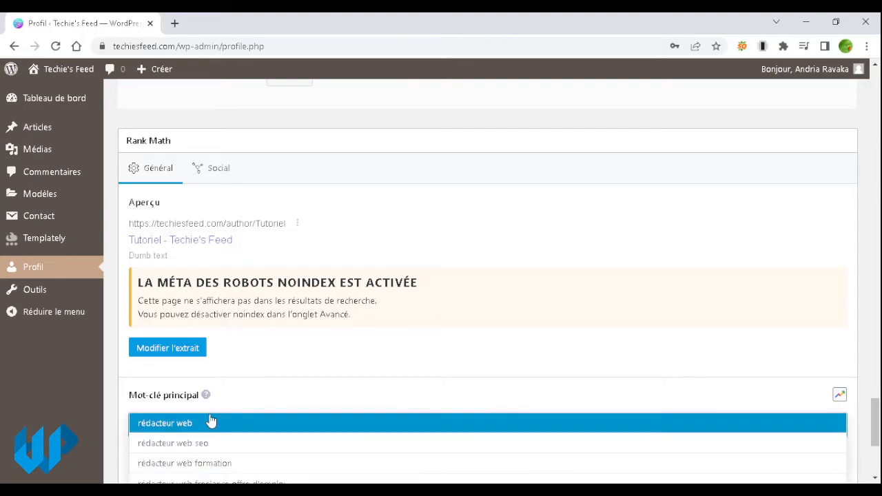
left_click(235, 422)
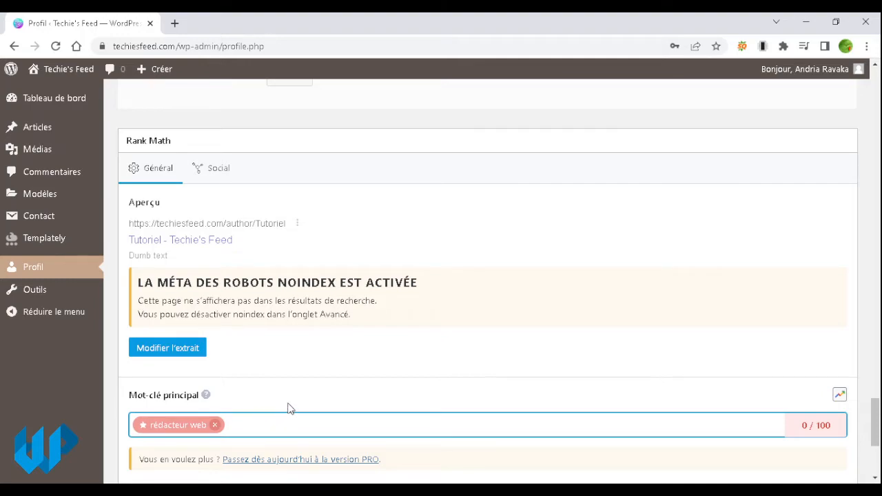
scroll(288, 408, "down", 1)
scroll(305, 341, "down", 1)
scroll(305, 340, "up", 1)
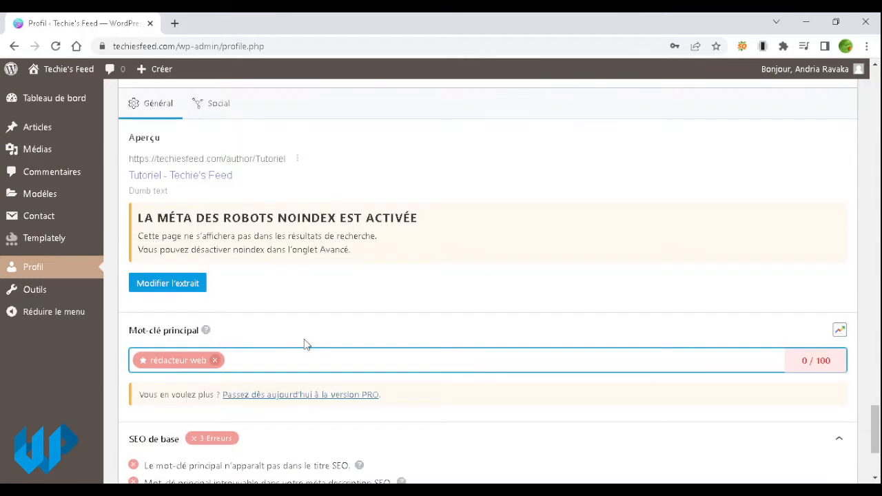
scroll(165, 286, "up", 1)
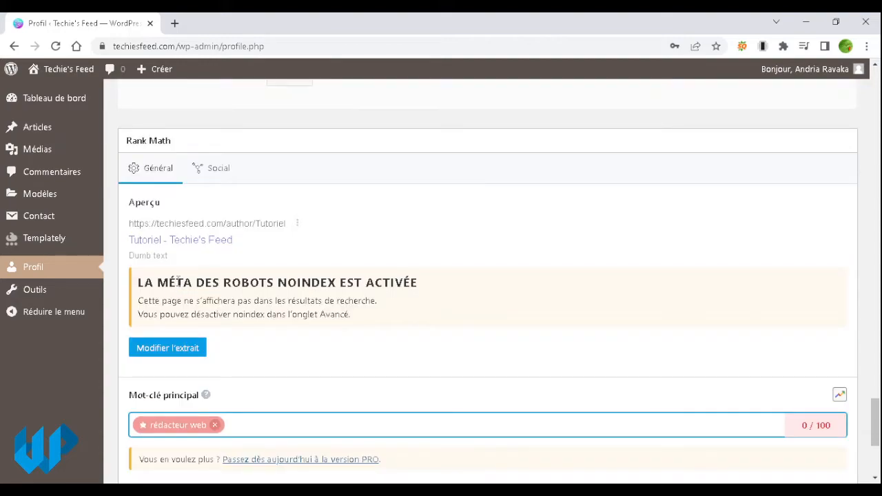
Step: Replace the SEO title variables in the snippet editor with 'Tutoriel rédacteur web'
left_click(179, 352)
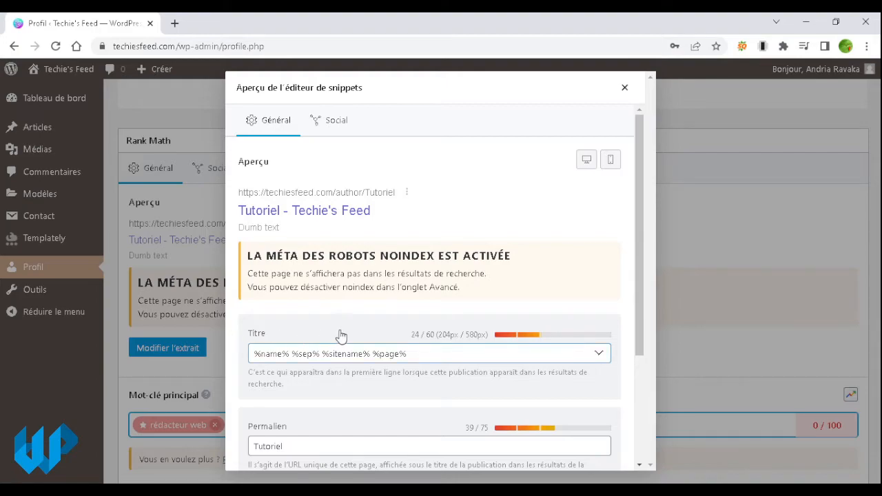
left_click(434, 353)
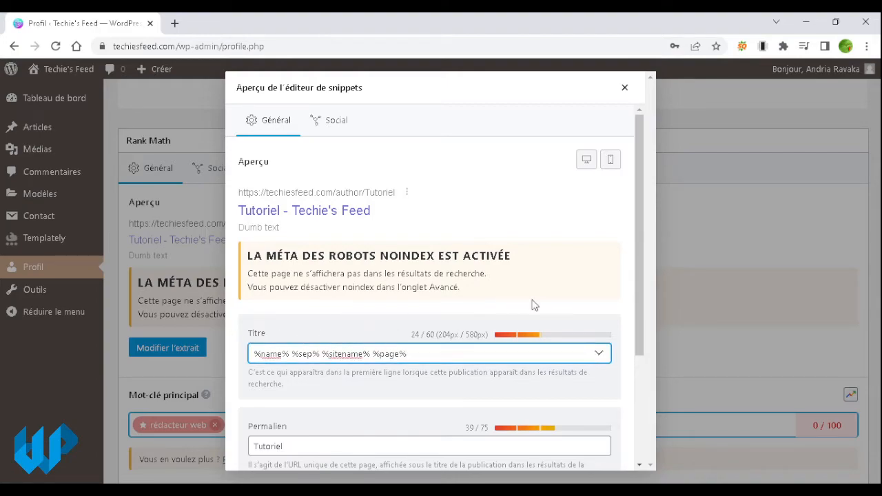
left_click_drag(639, 234, 644, 250)
triple_click(461, 323)
key("BackSpace")
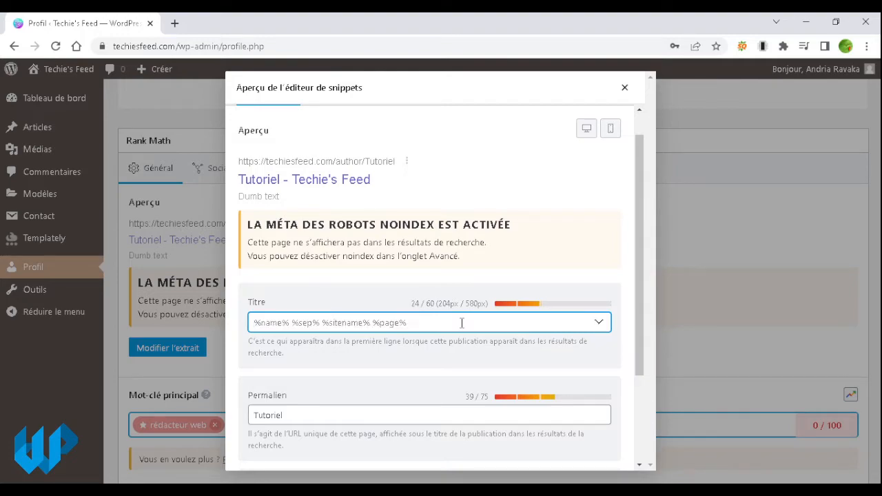
type("Tut")
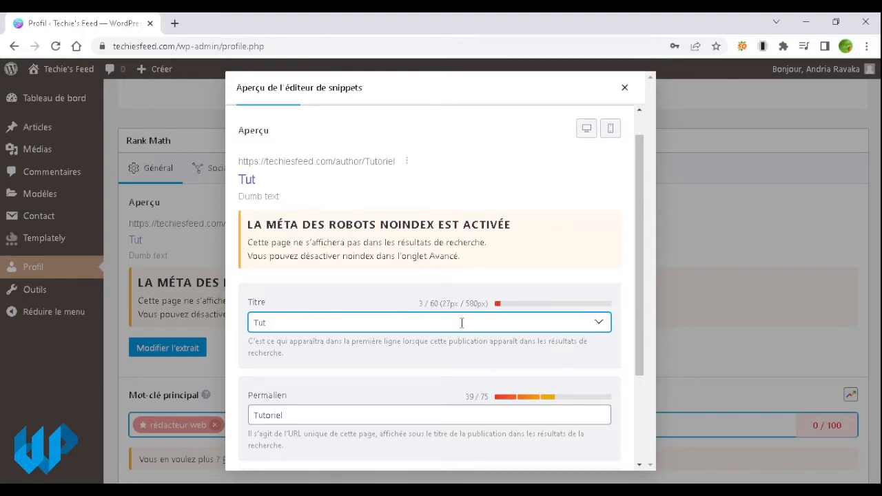
type("oriel r")
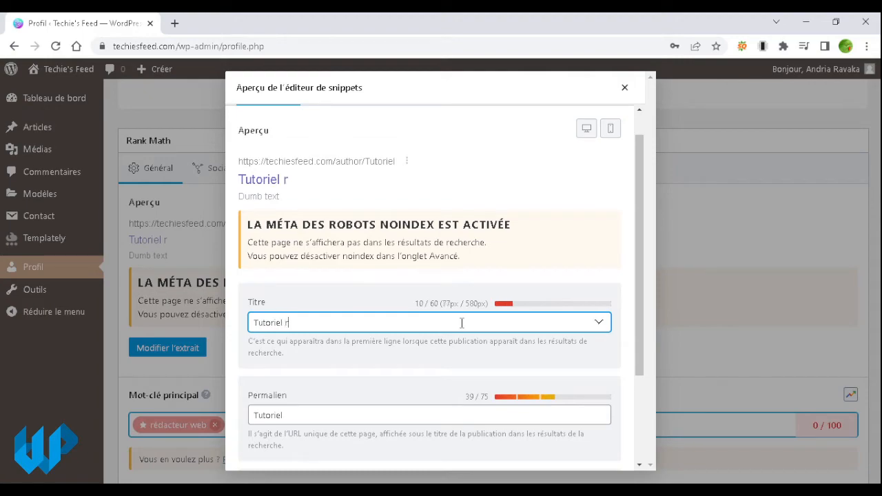
type("édacteur ")
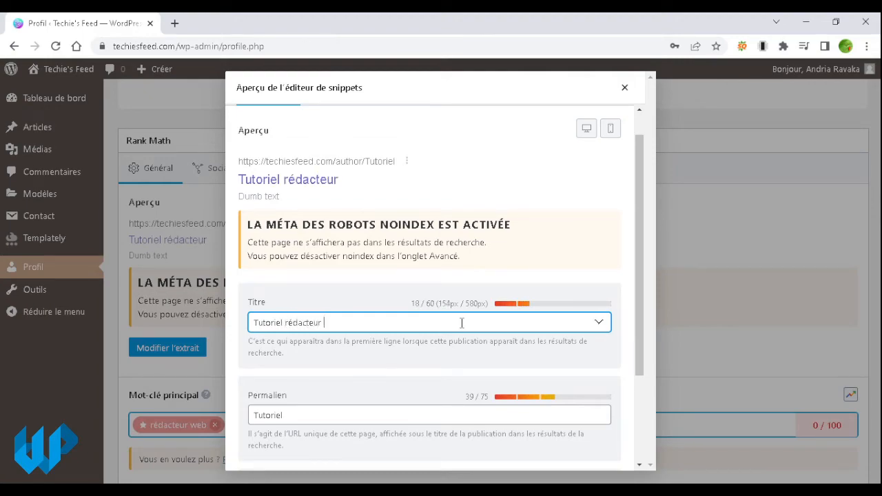
type("web")
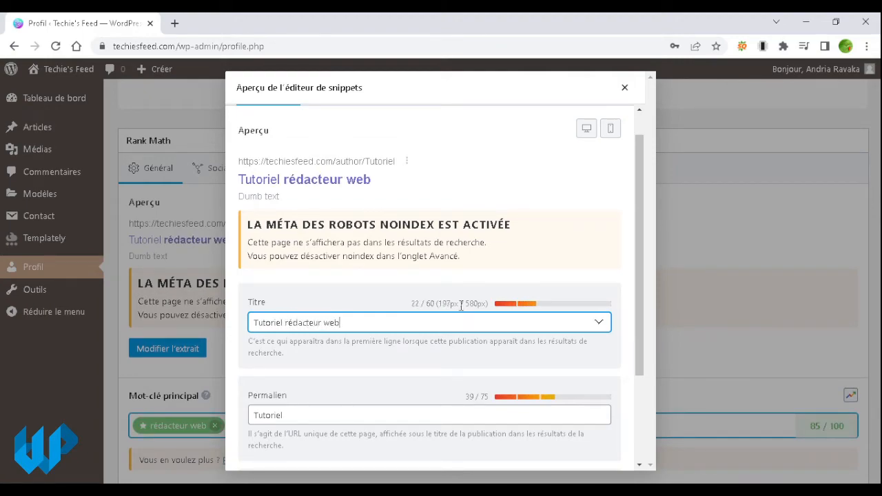
left_click_drag(371, 181, 284, 189)
key("ctrl+c")
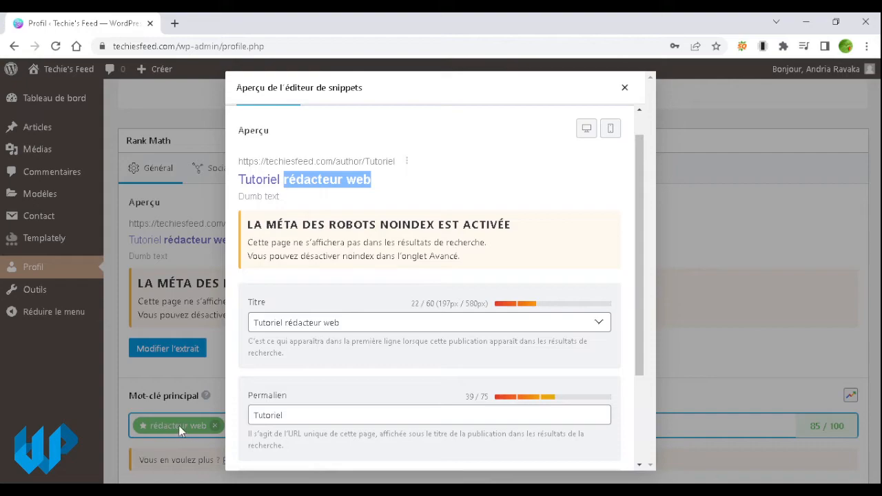
left_click(400, 324)
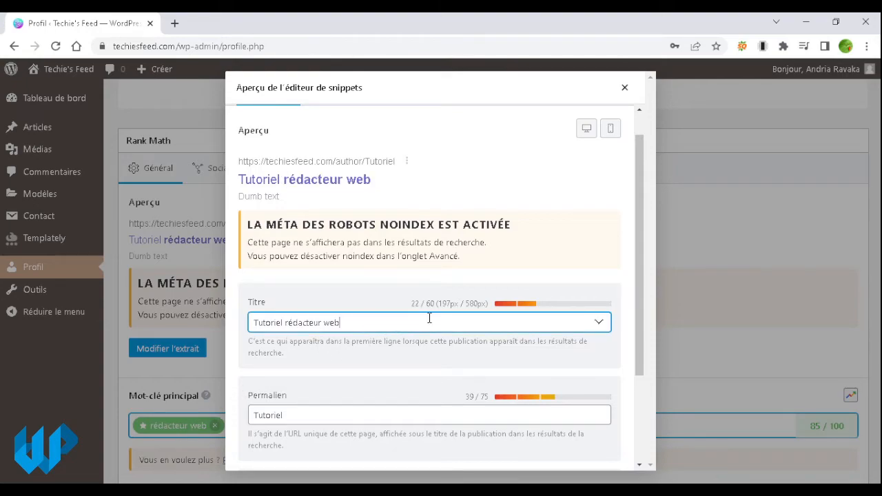
type("-")
key("BackSpace")
key("BackSpace")
Step: Review the snippet preview, highlighting 'rédacteur web' in the title and the 'Dumb text' description
scroll(430, 318, "down", 2)
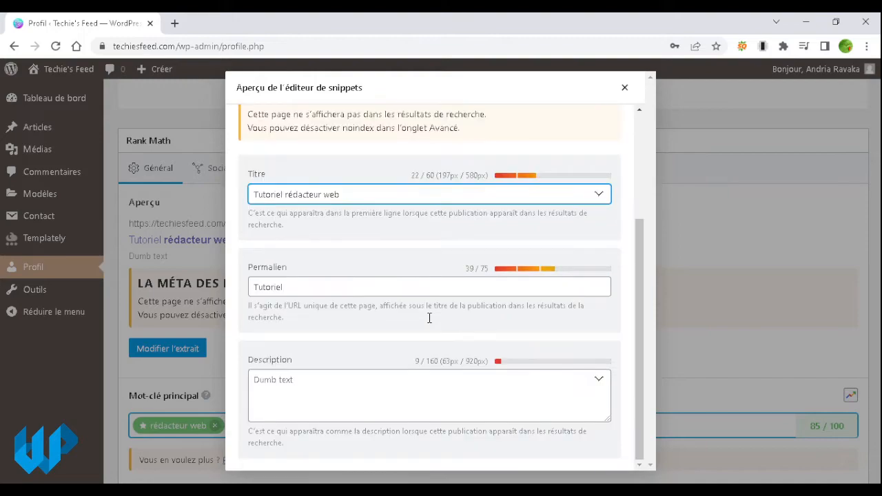
left_click(395, 392)
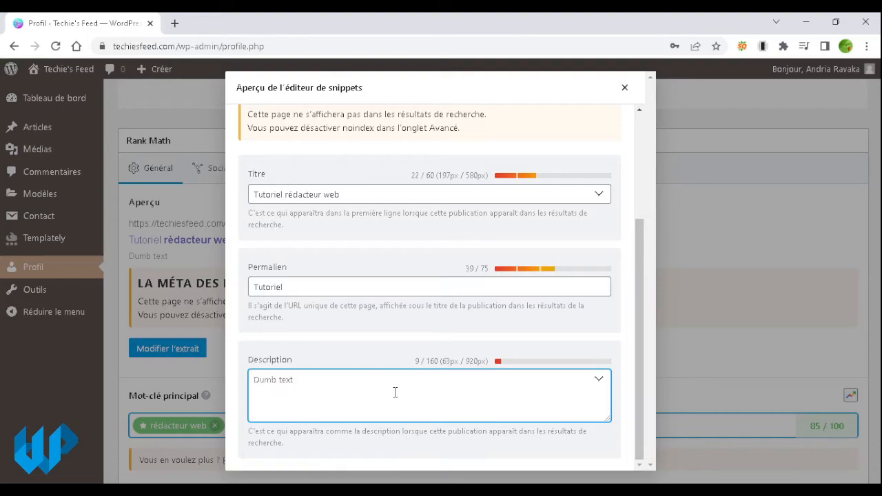
scroll(395, 392, "up", 2)
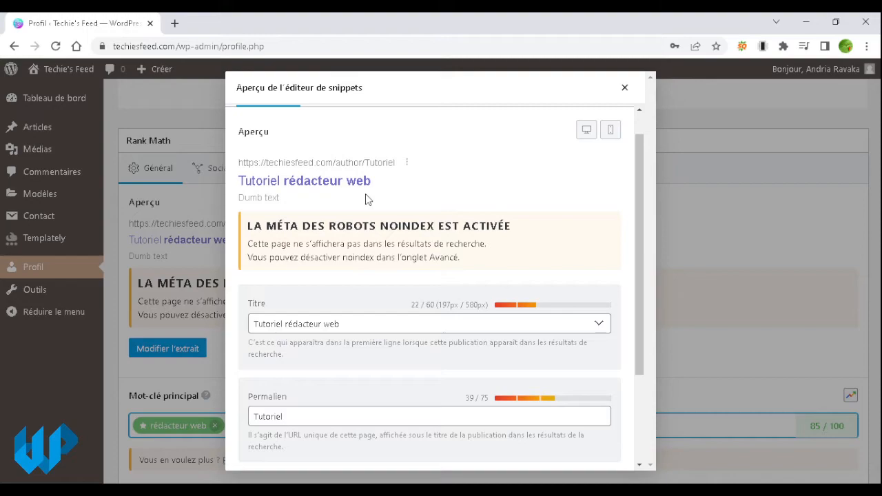
left_click_drag(238, 181, 388, 183)
left_click(240, 202)
left_click_drag(240, 202, 290, 205)
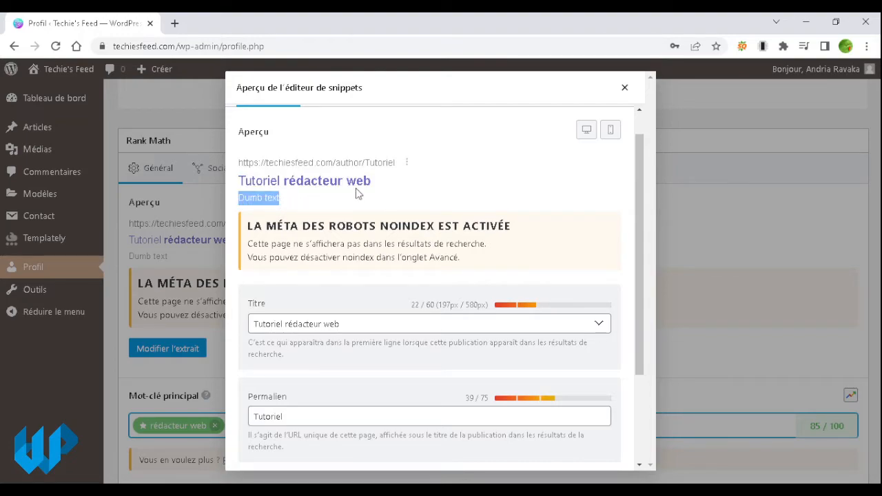
left_click_drag(373, 181, 280, 185)
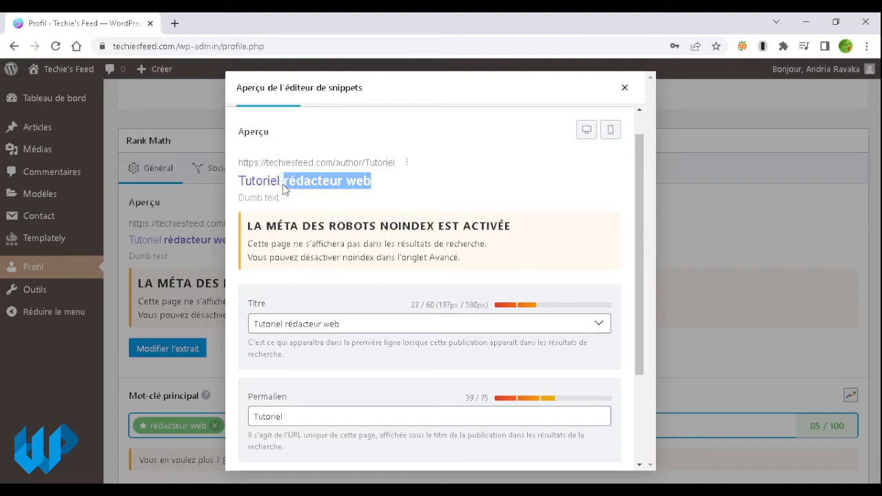
left_click(294, 203)
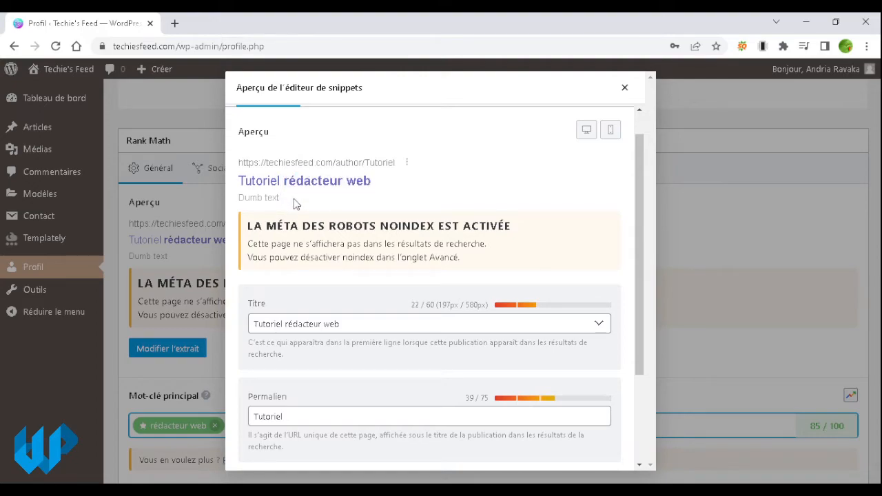
left_click_drag(239, 199, 285, 199)
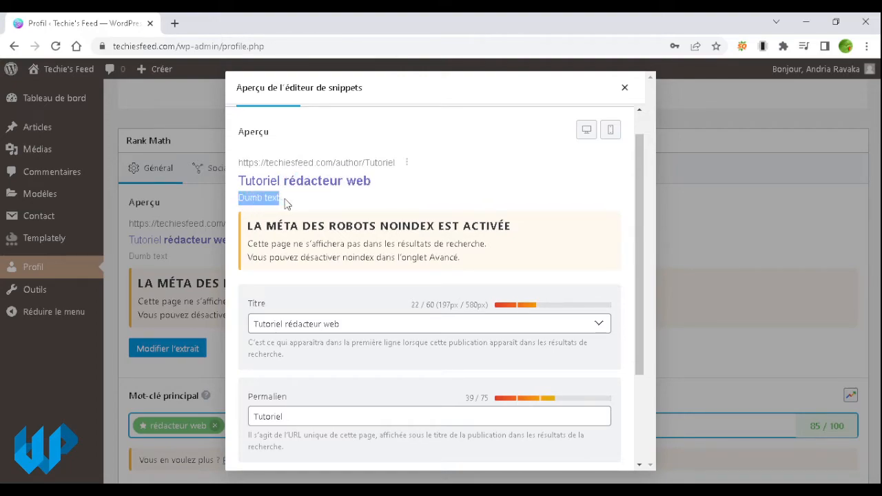
left_click_drag(386, 180, 288, 194)
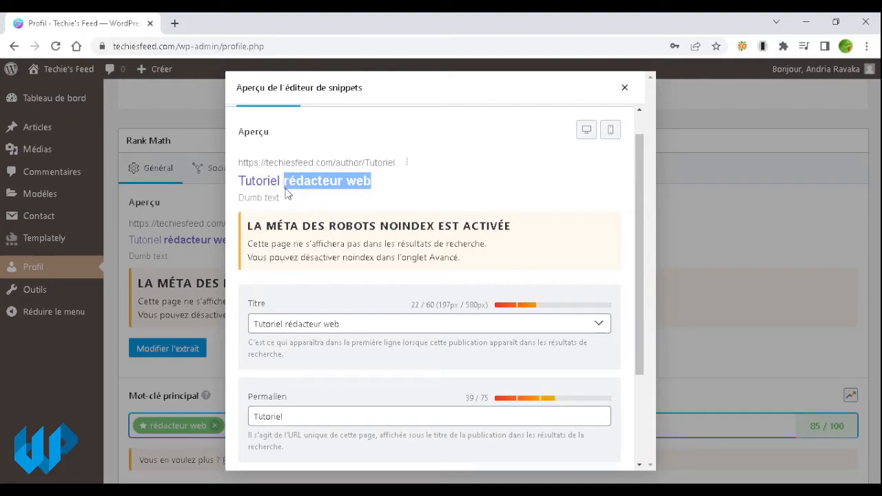
Step: Search Google for 'rédacteur web' in a new browser tab
left_click(174, 23)
key("ctrl+v")
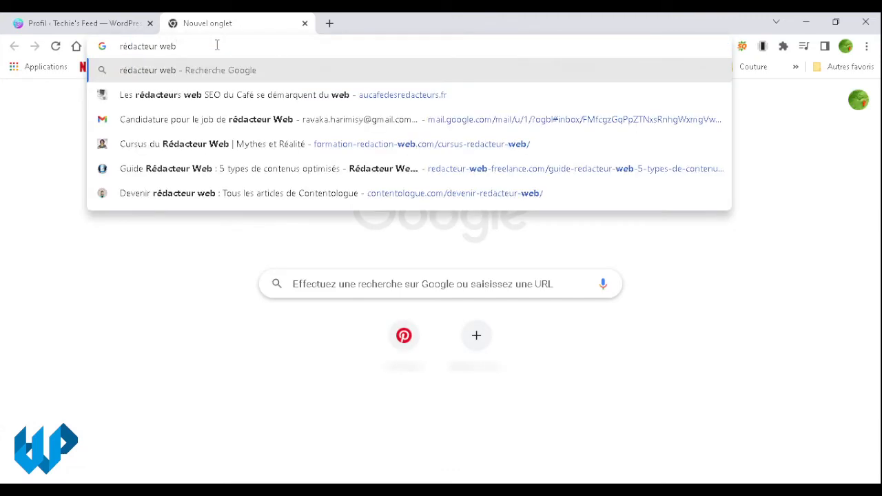
left_click(76, 46)
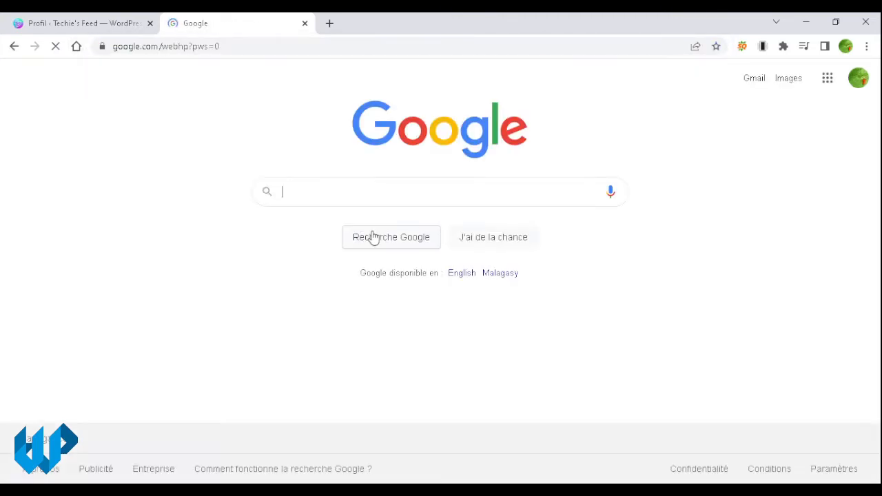
type("rédacteur web")
key("Return")
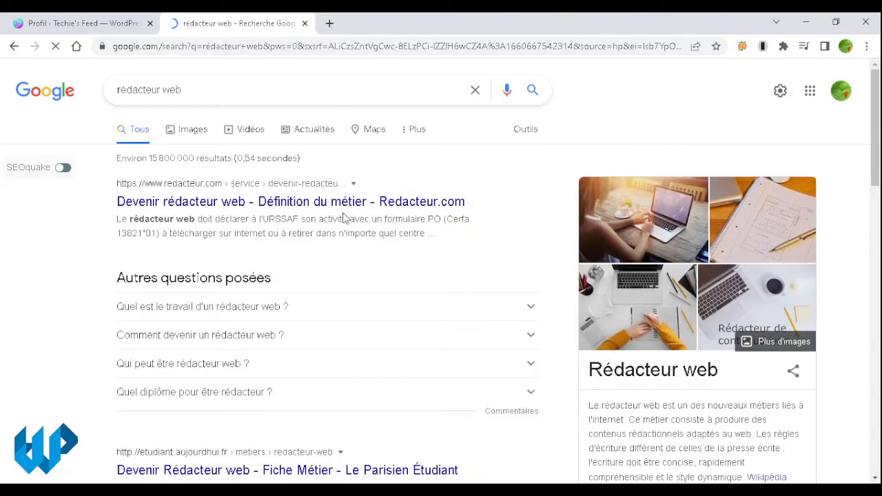
Step: Select the top result's title and description to compare with the WordPress snippet
left_click_drag(111, 202, 475, 210)
left_click(55, 16)
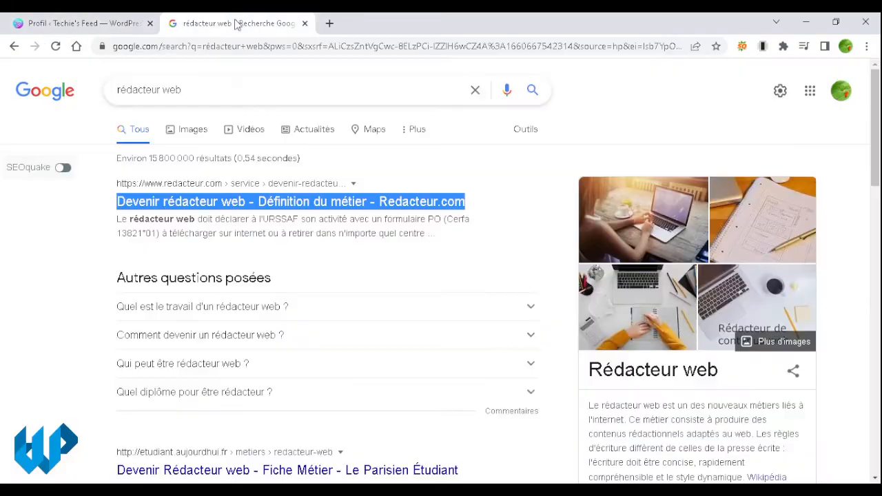
left_click(235, 22)
left_click_drag(117, 219, 426, 235)
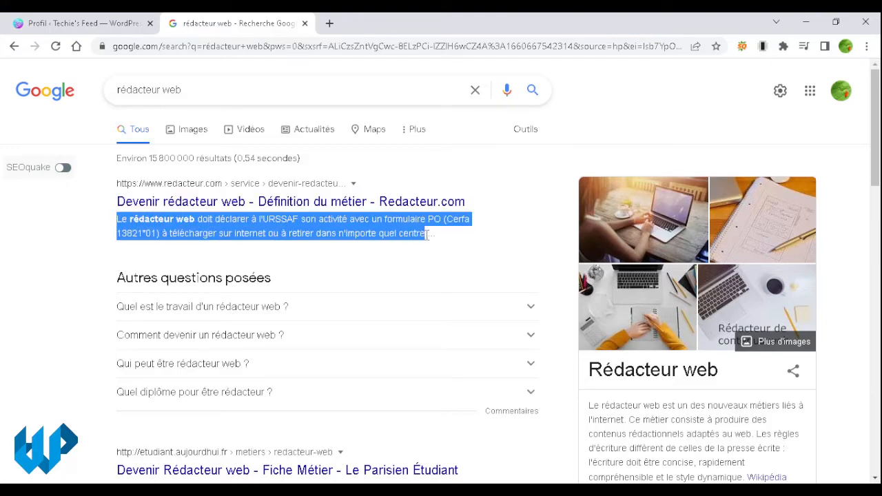
left_click(43, 23)
scroll(293, 374, "down", 5)
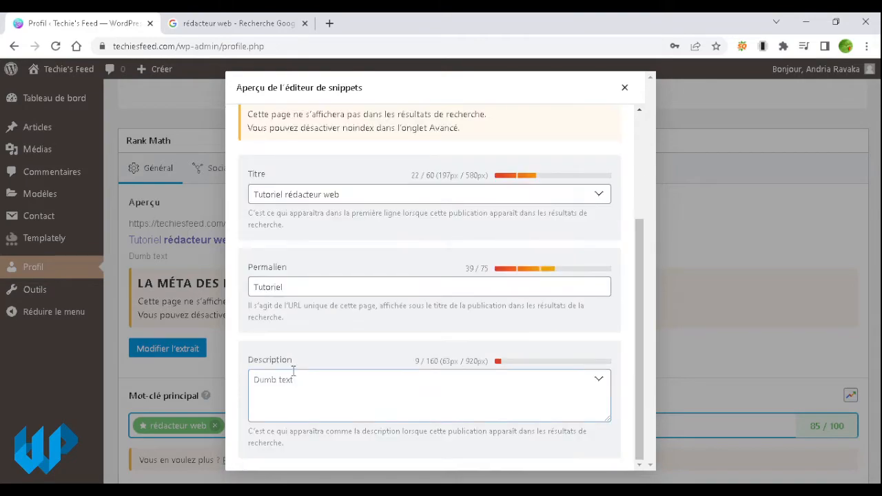
Step: Glance at the meta description, close the Rank Math snippet editor, and scroll down the profile page
left_click(326, 387)
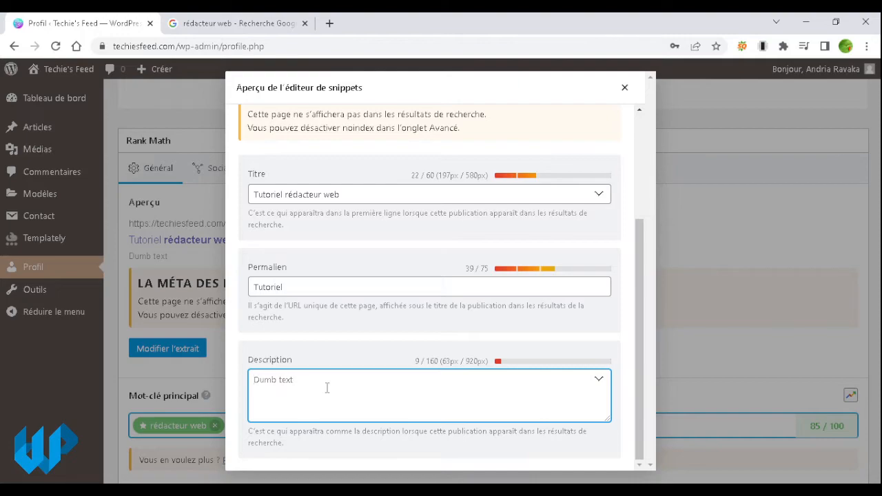
scroll(326, 388, "up", 3)
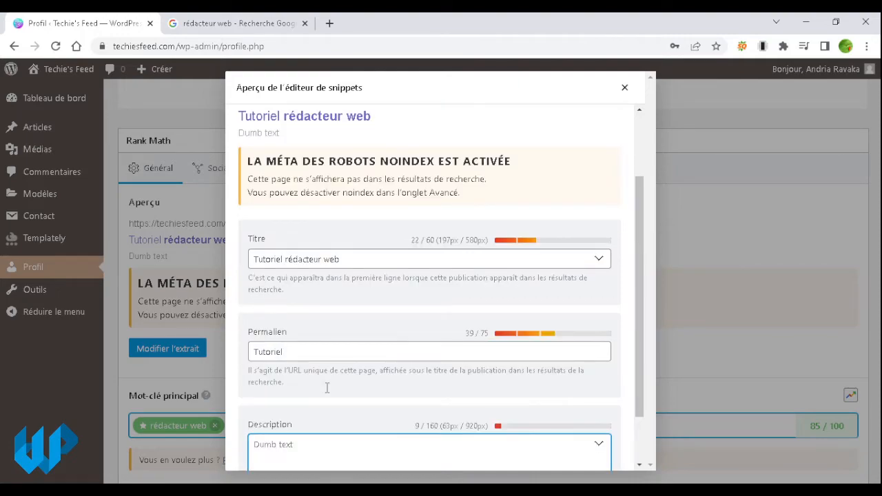
scroll(326, 388, "down", 3)
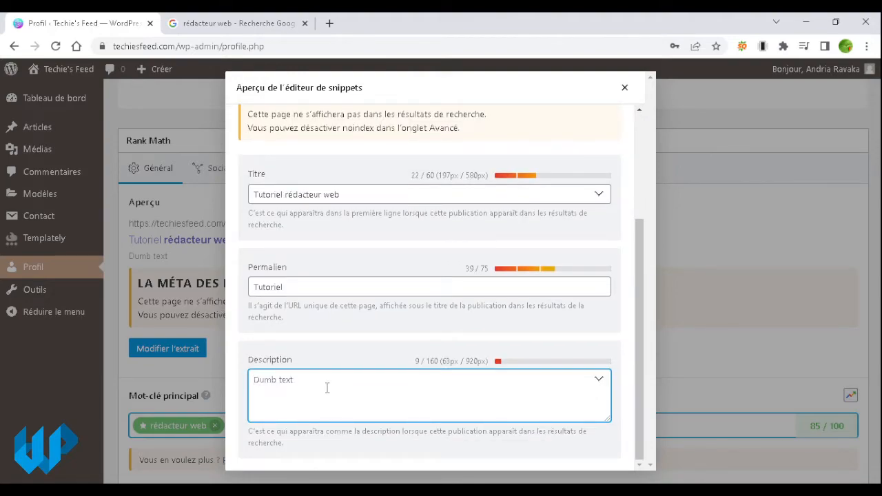
scroll(327, 388, "up", 3)
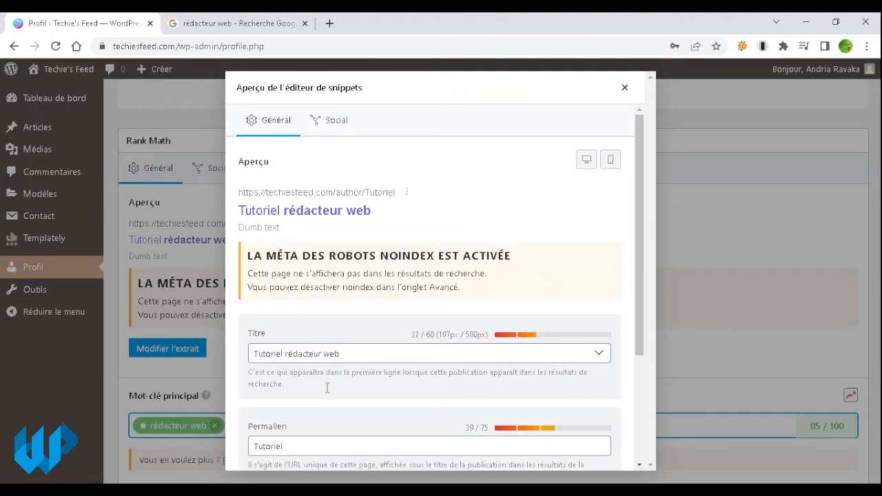
left_click(627, 92)
scroll(586, 269, "down", 3)
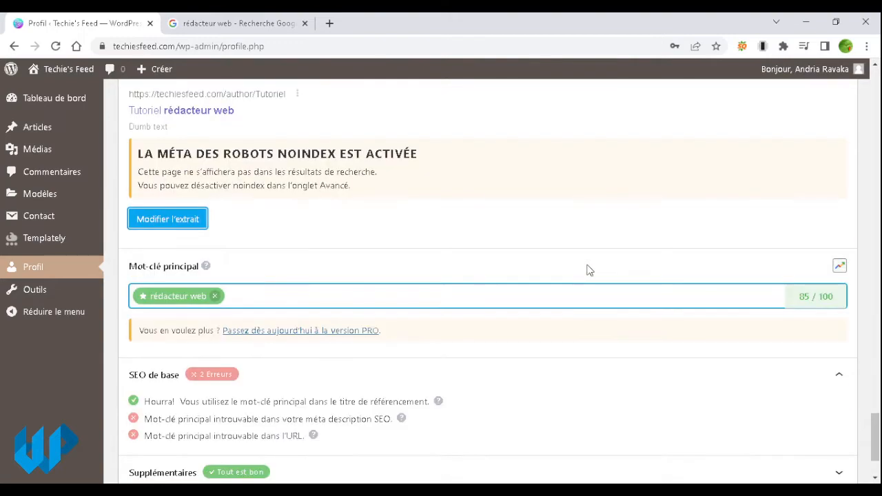
scroll(589, 270, "down", 1)
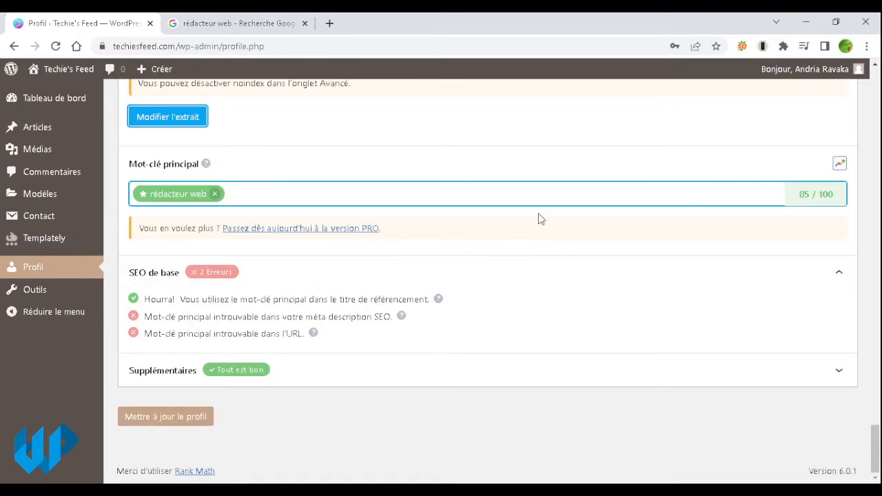
scroll(558, 301, "up", 2)
scroll(555, 264, "down", 2)
left_click(180, 428)
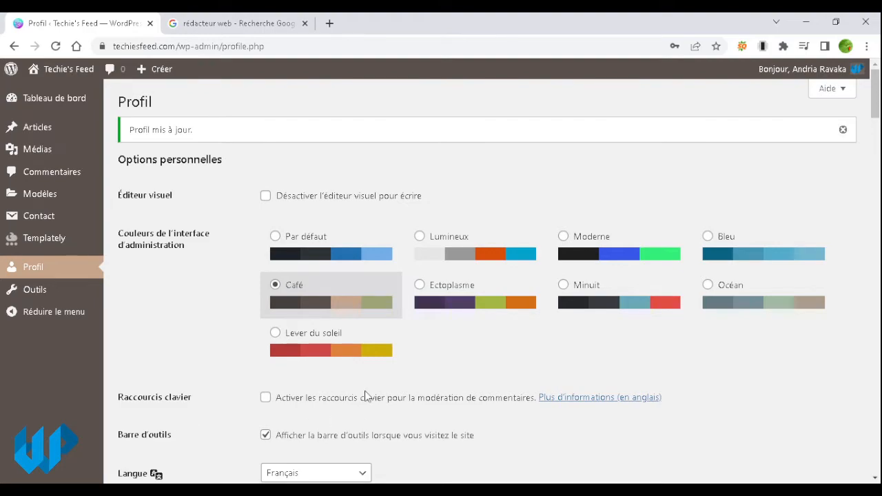
scroll(366, 396, "down", 12)
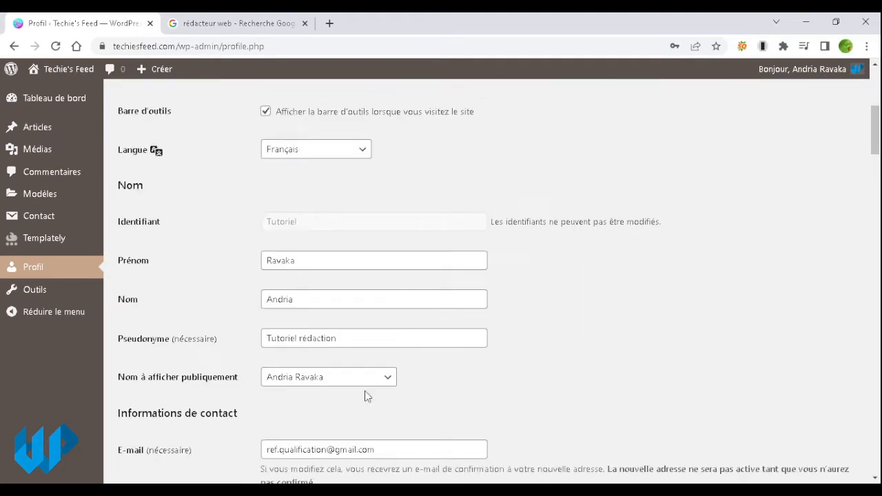
scroll(366, 396, "up", 3)
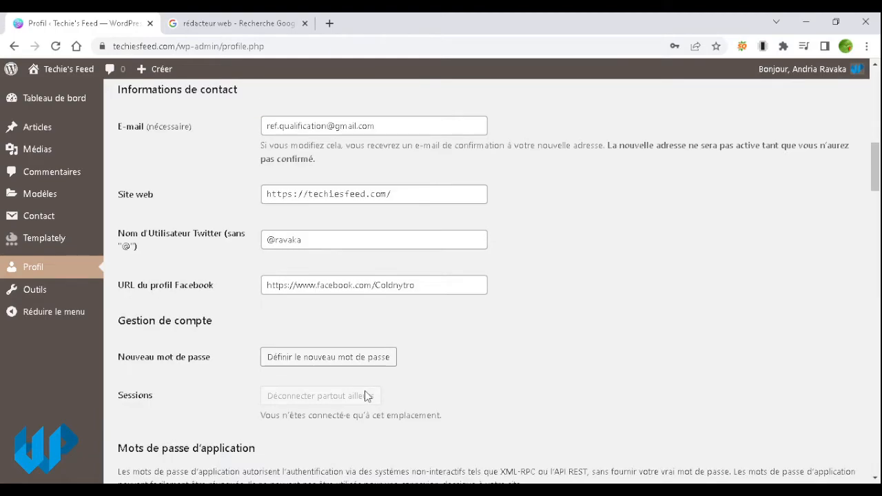
double_click(356, 194)
left_click(527, 281)
scroll(559, 304, "down", 14)
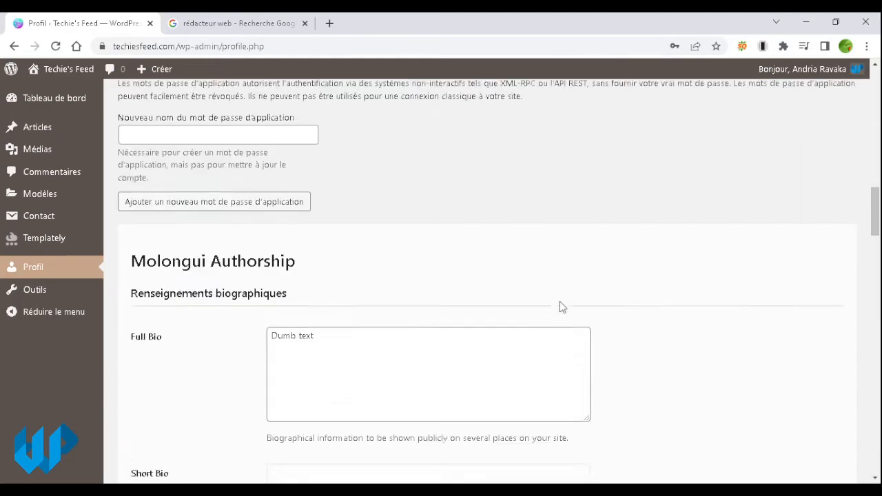
scroll(560, 306, "down", 18)
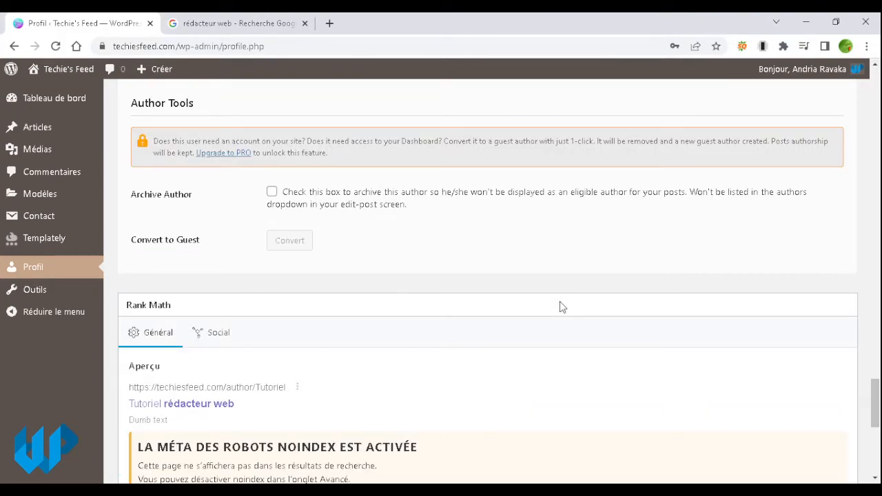
scroll(582, 313, "down", 6)
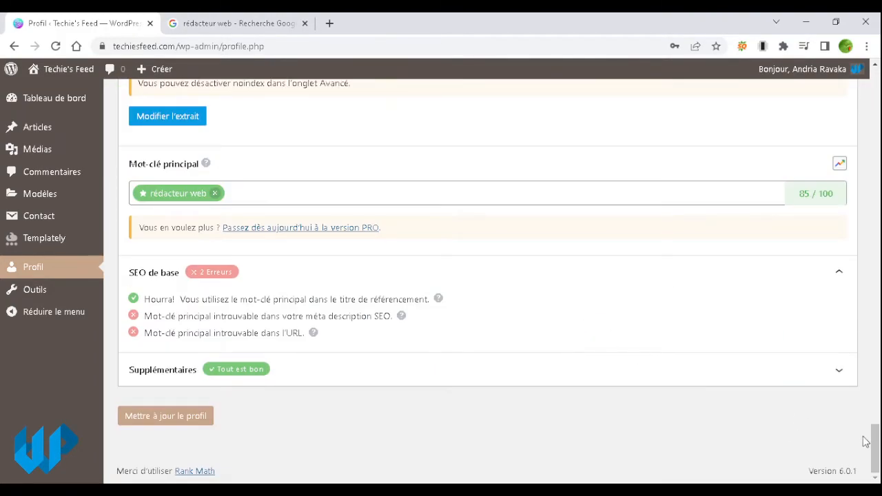
left_click_drag(871, 440, 870, 185)
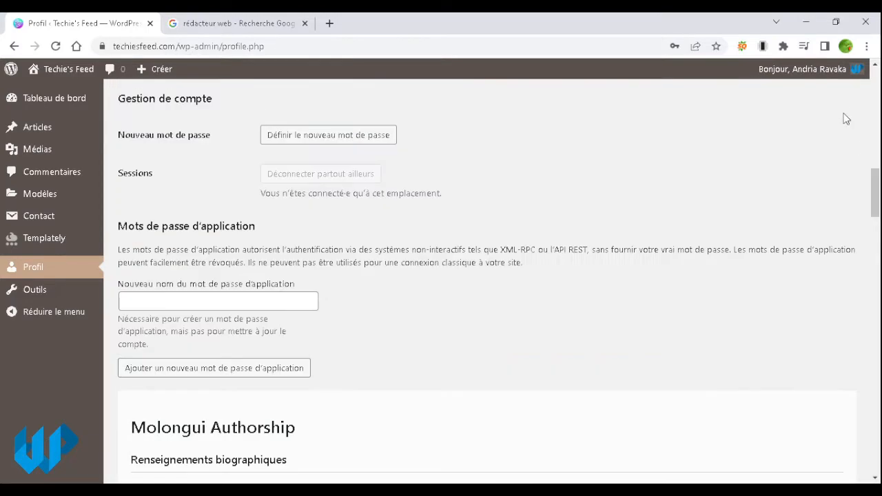
mouse_move(859, 71)
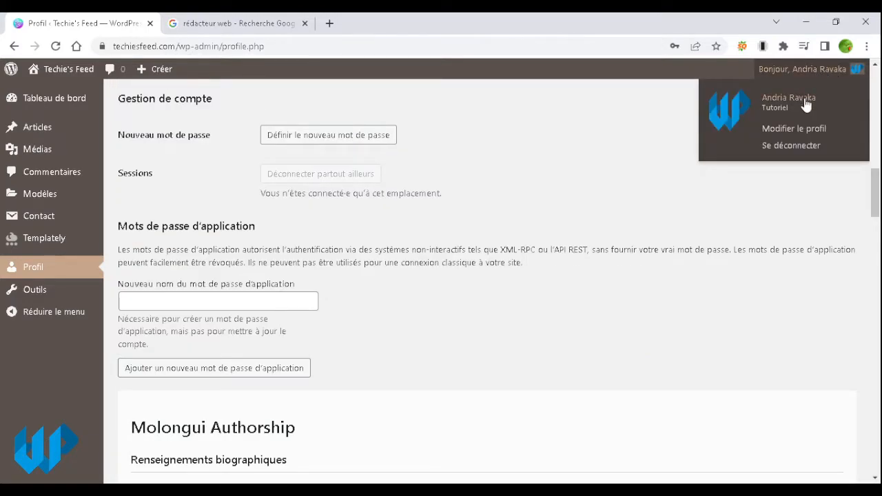
left_click(780, 105)
mouse_move(824, 81)
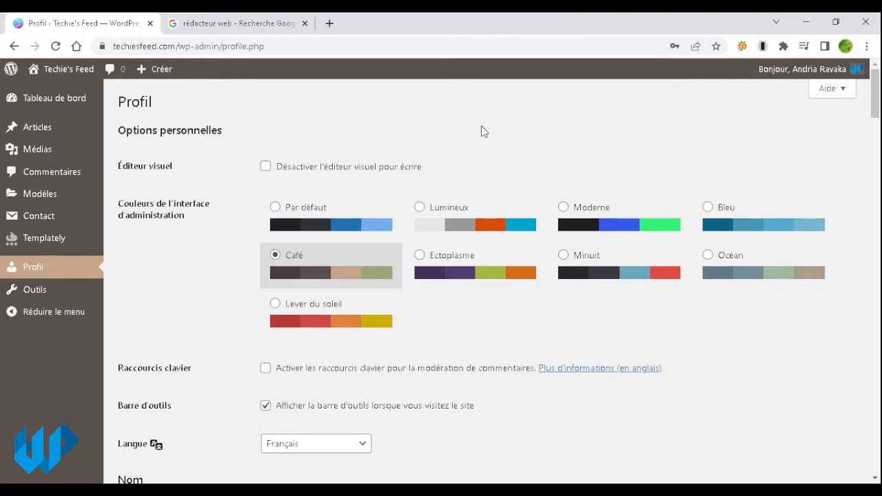
scroll(482, 130, "down", 15)
scroll(471, 191, "up", 15)
mouse_move(146, 77)
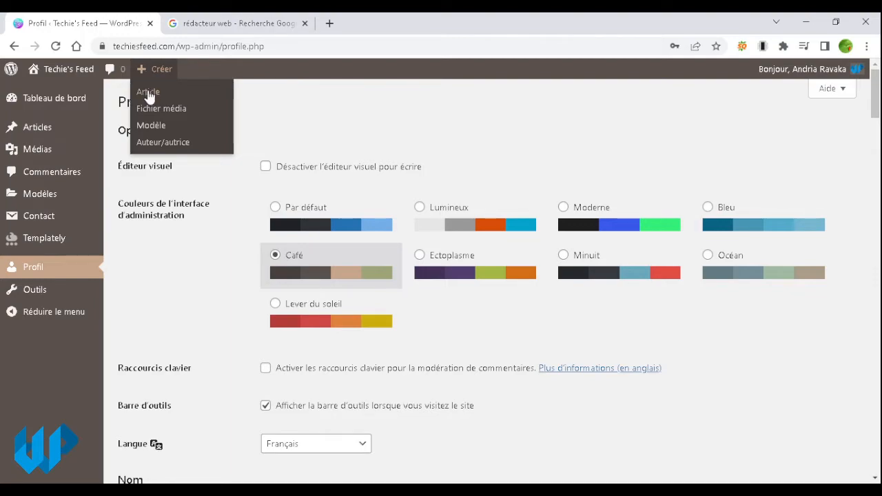
mouse_move(41, 135)
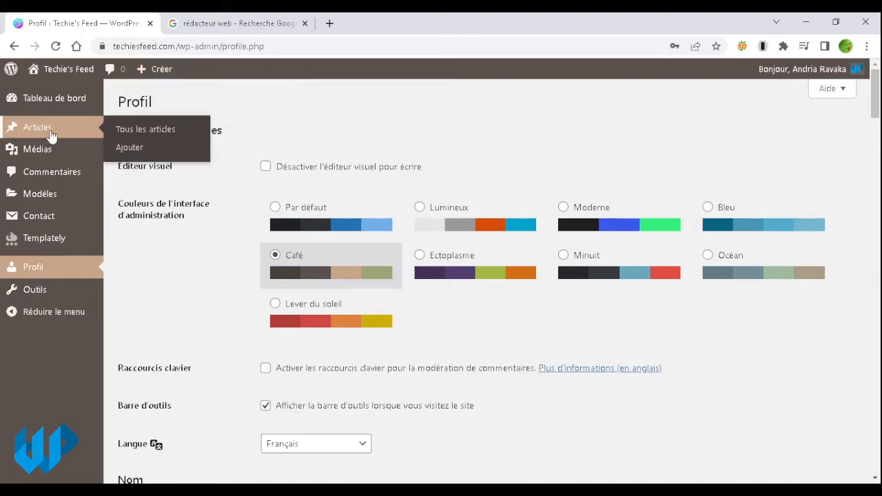
Step: Create a new article via Articles > Ajouter and step through the welcome guide to Commencer
left_click(143, 151)
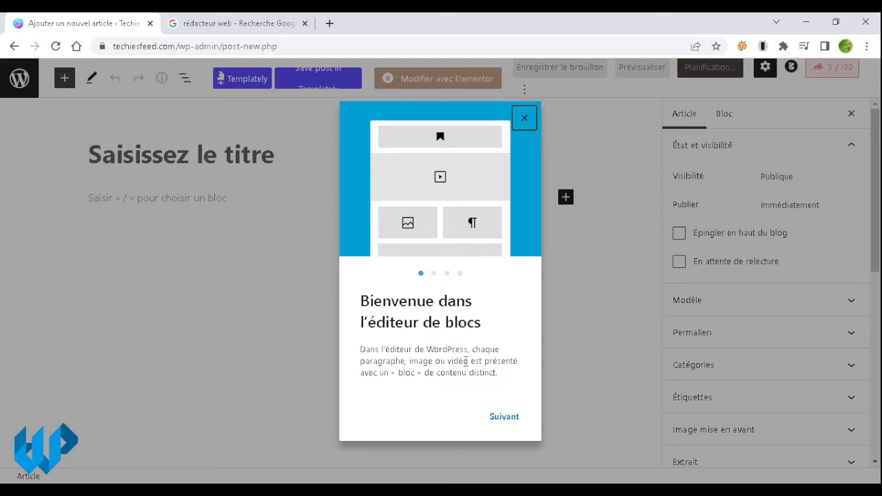
left_click(507, 417)
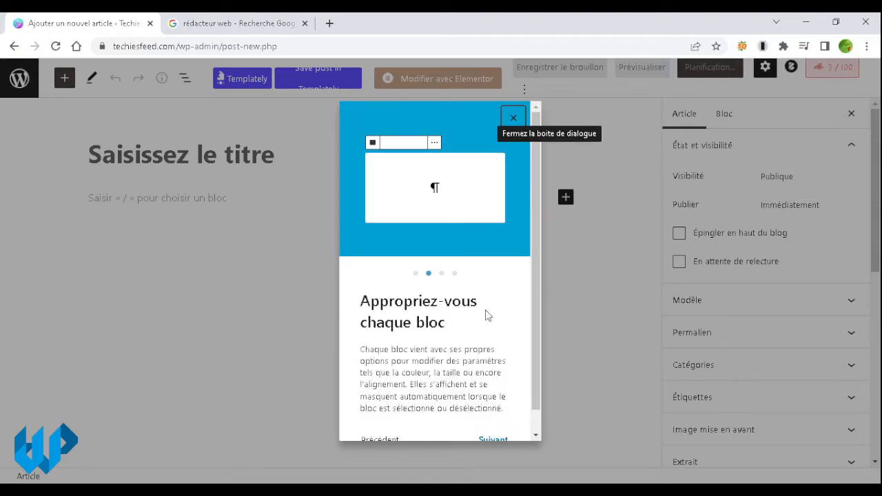
scroll(538, 244, "down", 1)
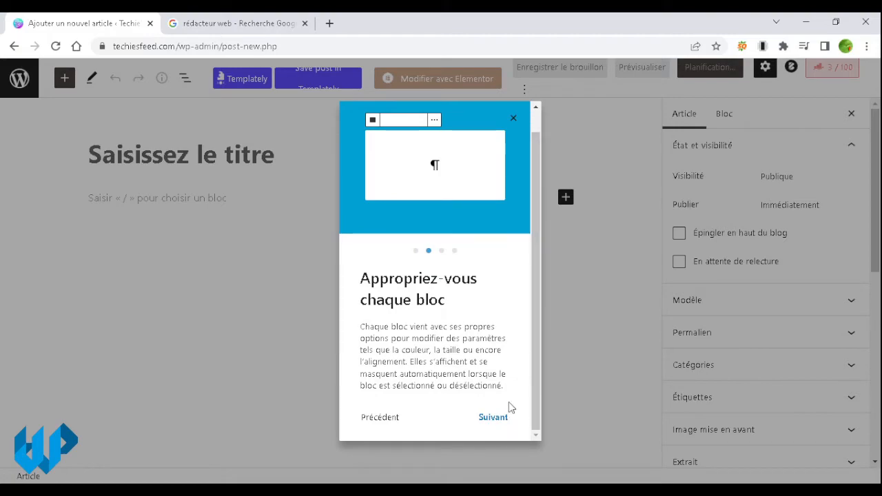
left_click(500, 421)
left_click(500, 420)
left_click(499, 419)
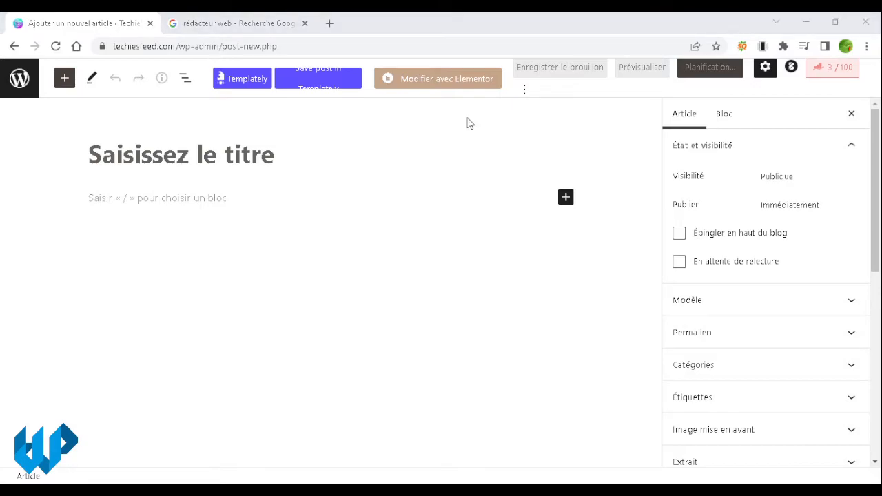
Step: Open the free project management tools article on the Techie's Feed blog in the other tab
left_click(548, 29)
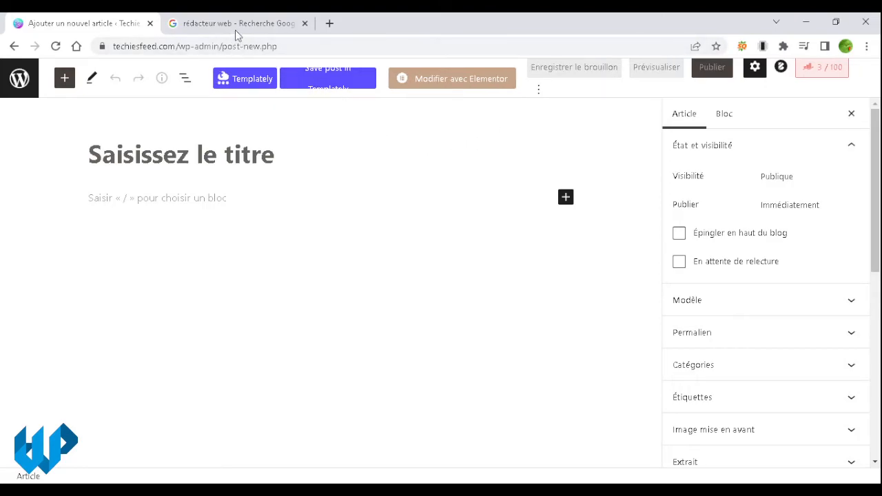
left_click(236, 28)
left_click(241, 46)
type("te")
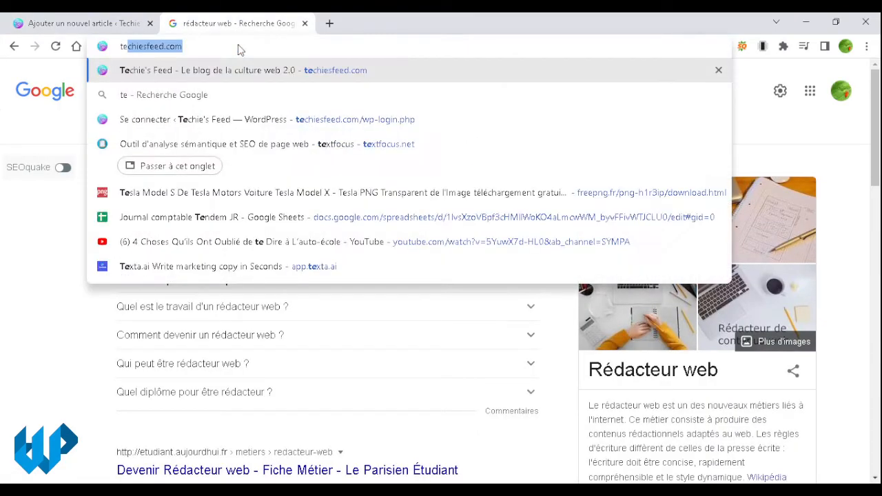
key("Return")
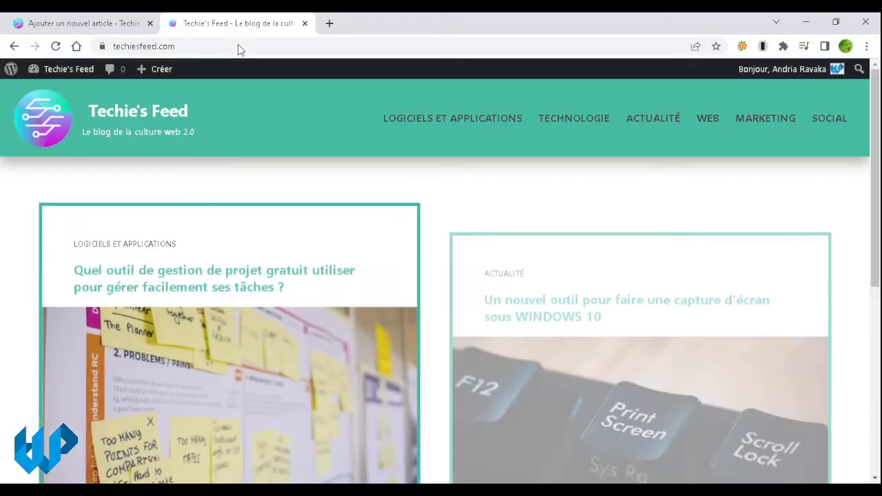
left_click(274, 274)
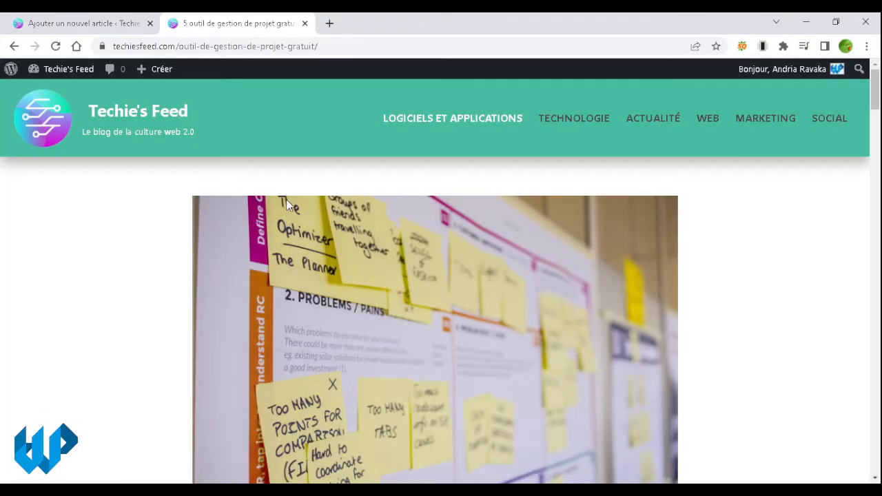
Step: Paste the article's heading 'Quel outil de gestion de projet gratuit…' as the post title
left_click(108, 25)
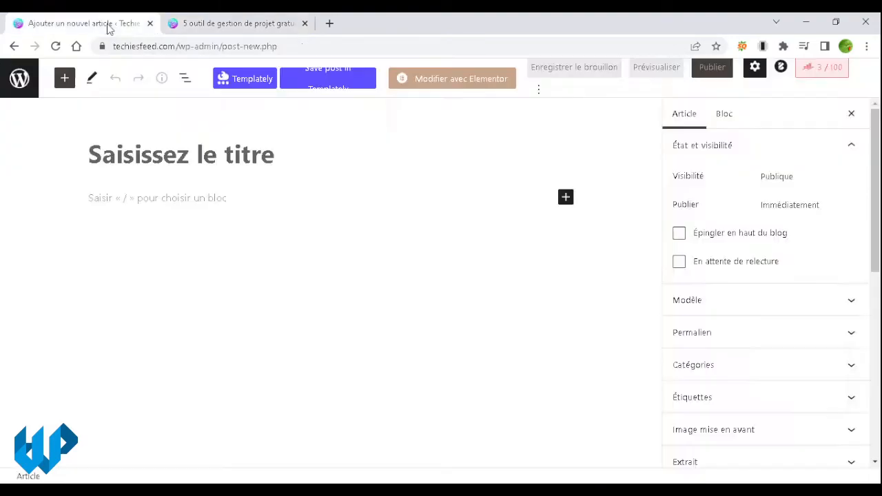
left_click(193, 156)
left_click(238, 23)
scroll(377, 224, "down", 5)
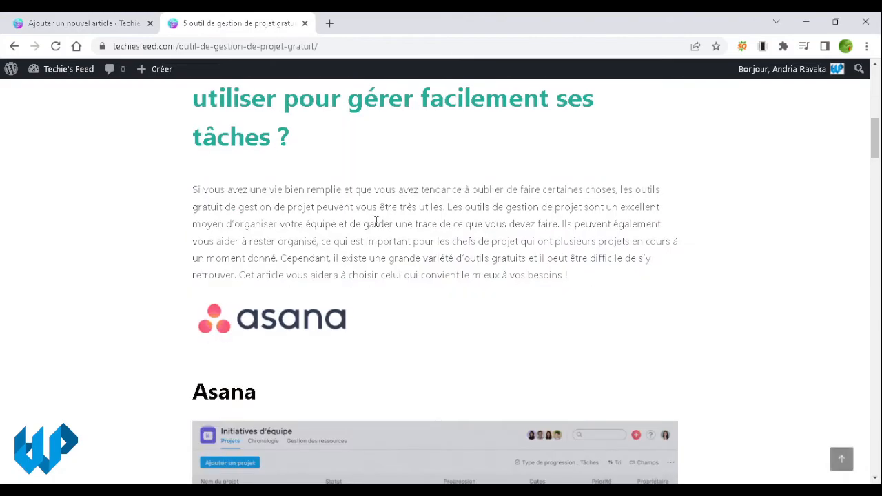
scroll(376, 221, "up", 3)
scroll(329, 230, "down", 1)
scroll(313, 244, "up", 1)
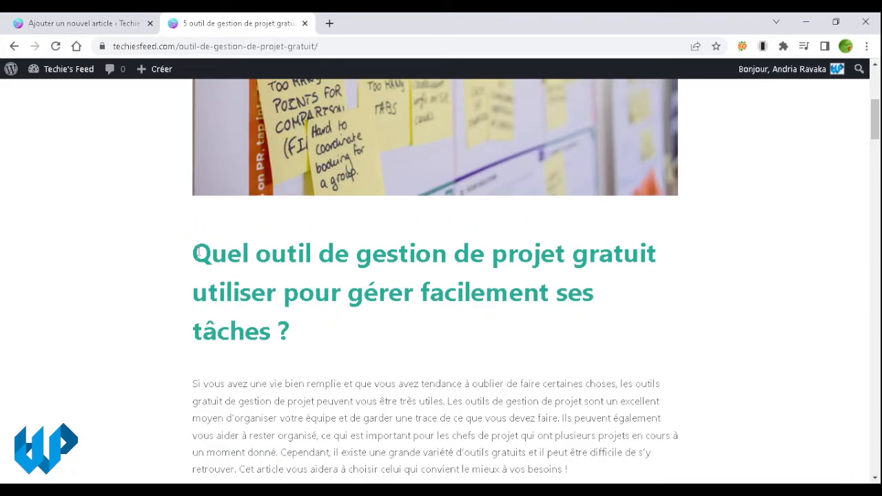
left_click_drag(196, 252, 292, 340)
key("ctrl+c")
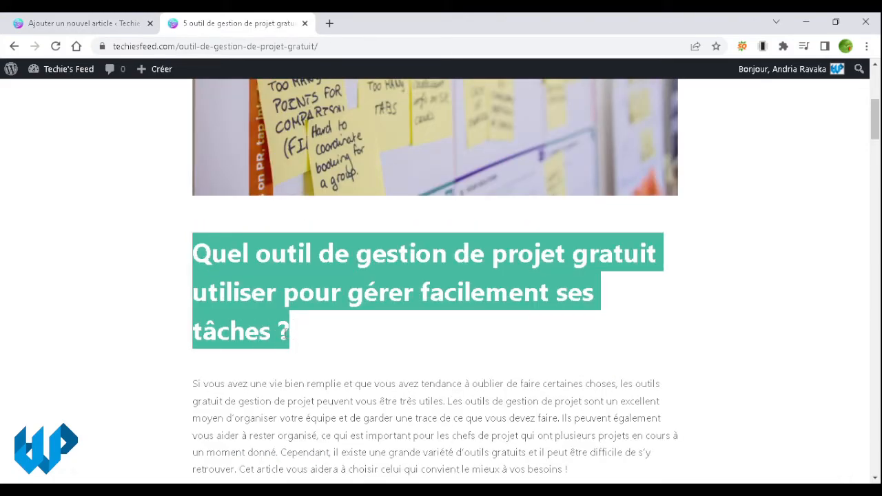
left_click(117, 28)
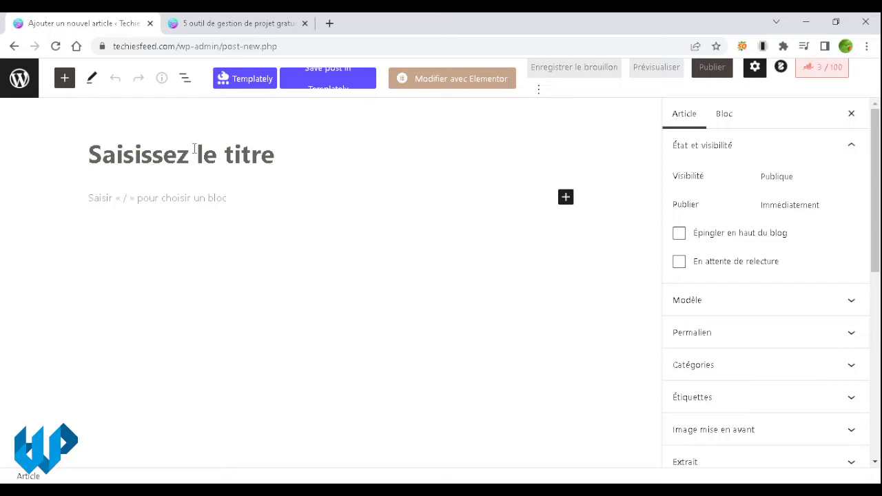
key("ctrl+v")
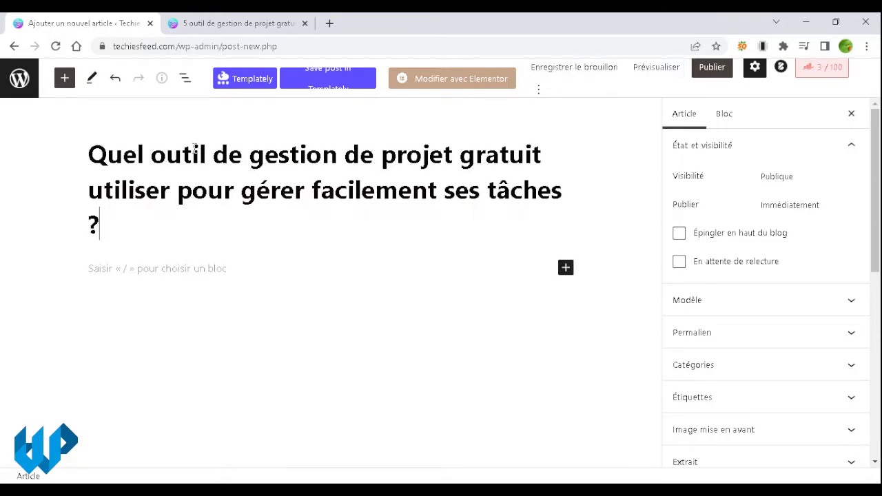
Step: Select the published article's body text, starting from its intro paragraph
left_click(221, 269)
left_click(256, 26)
scroll(190, 188, "down", 3)
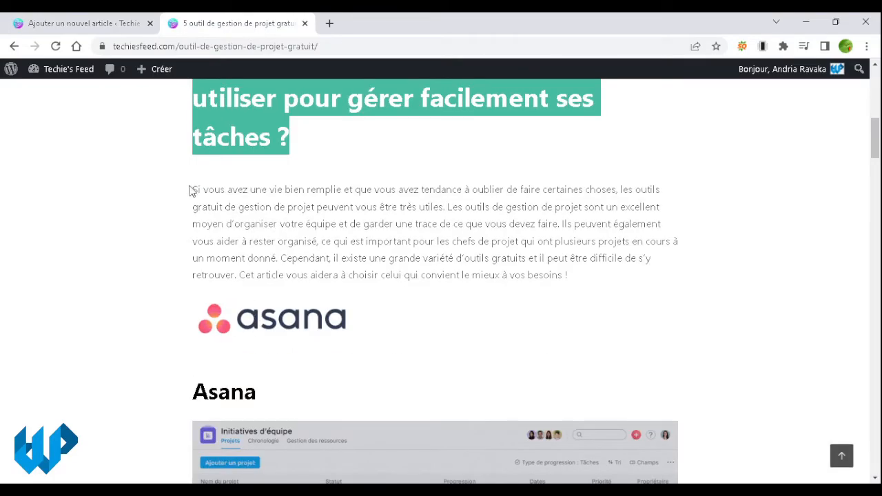
left_click_drag(191, 188, 388, 232)
scroll(379, 309, "down", 10)
scroll(384, 310, "down", 20)
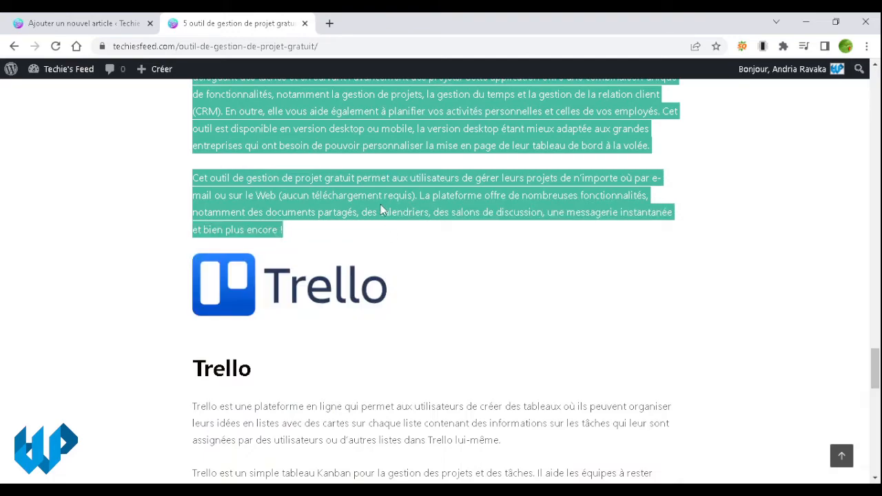
left_click(113, 27)
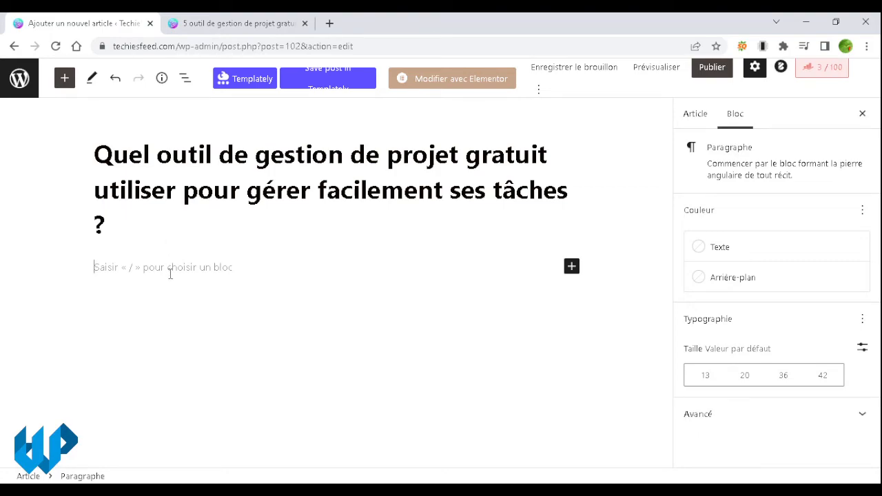
Step: Paste the copied article body into the post and erase its intro paragraph text
key("ctrl+v")
scroll(170, 277, "up", 20)
scroll(169, 274, "up", 8)
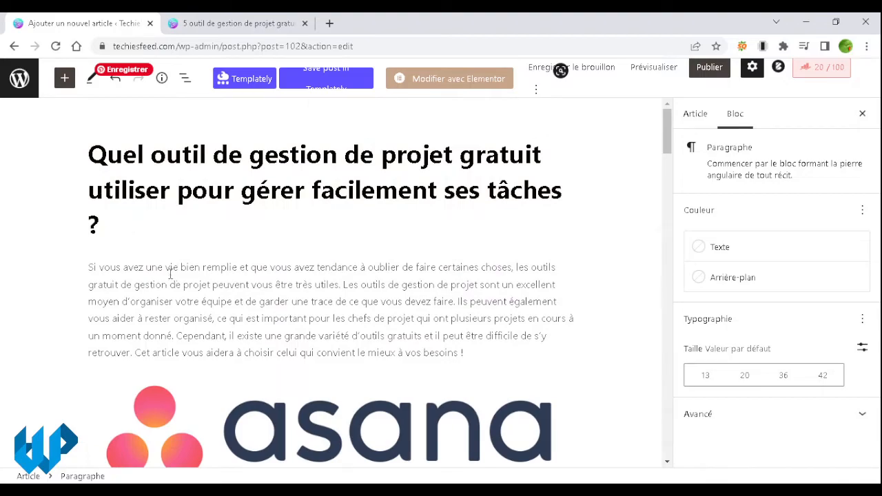
triple_click(181, 278)
left_click(248, 283)
scroll(337, 287, "down", 4)
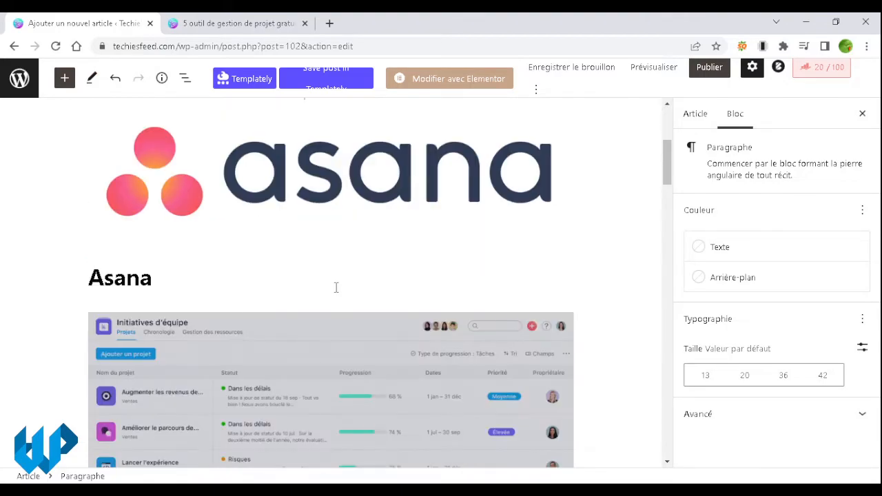
scroll(336, 287, "up", 1)
left_click(331, 245)
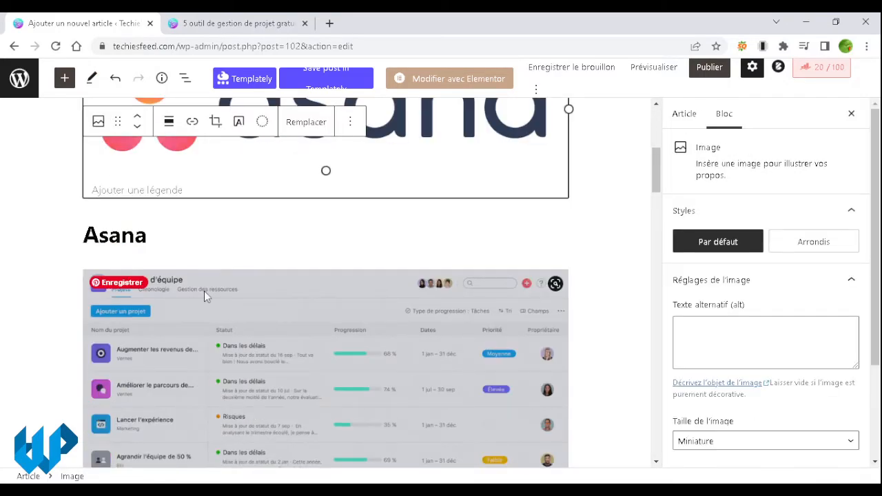
left_click(121, 235)
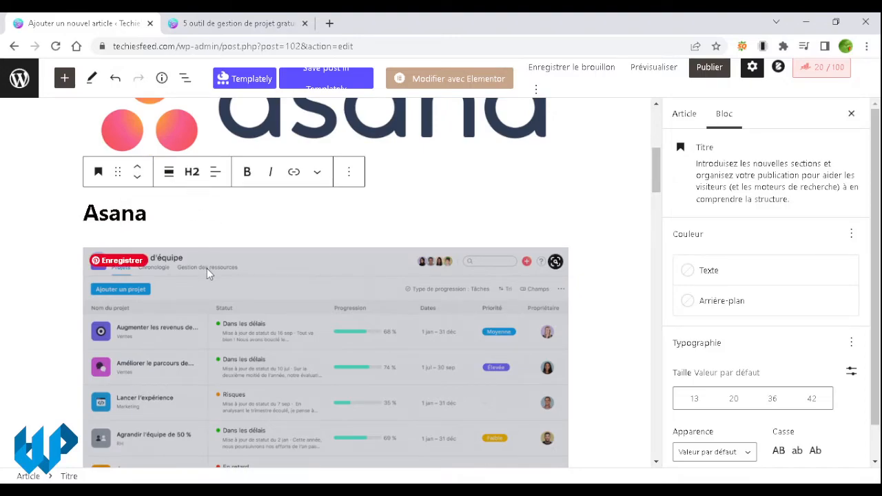
scroll(207, 268, "up", 5)
left_click(224, 284)
triple_click(224, 284)
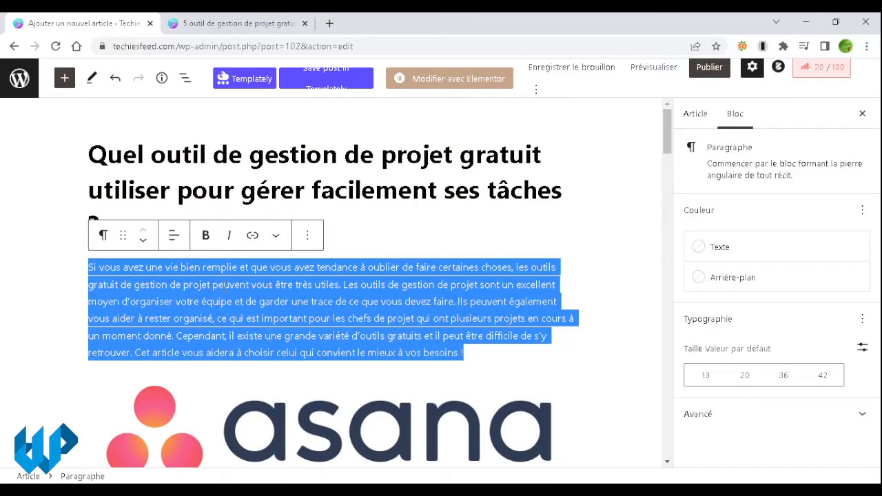
key("BackSpace")
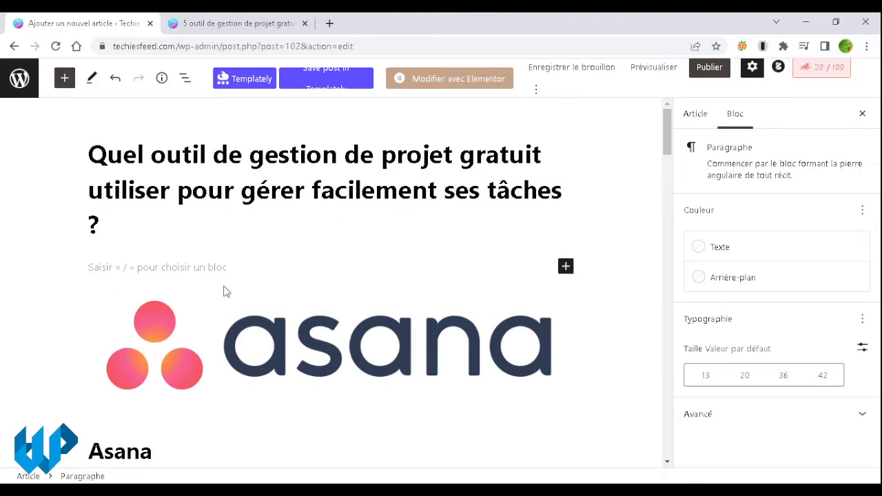
Step: Delete the Asana logo, heading text and screenshot, then select the tool paragraphs through Jira
left_click(225, 284)
left_click(59, 271)
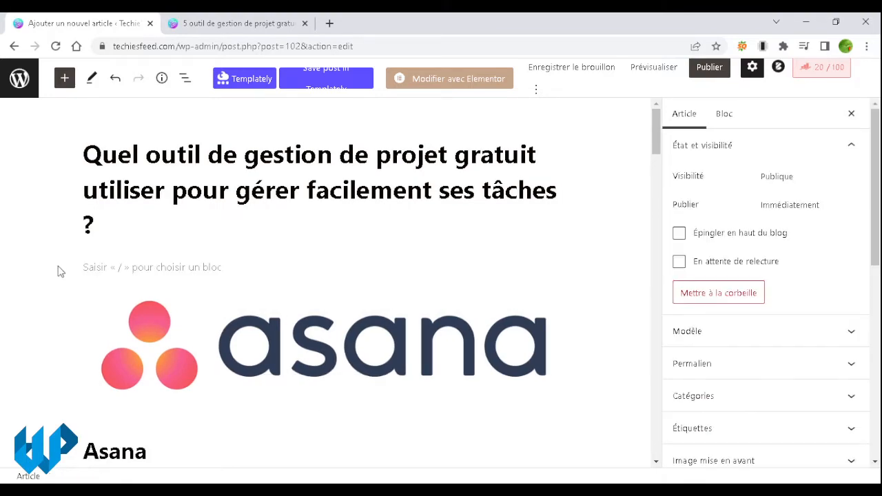
scroll(131, 335, "down", 1)
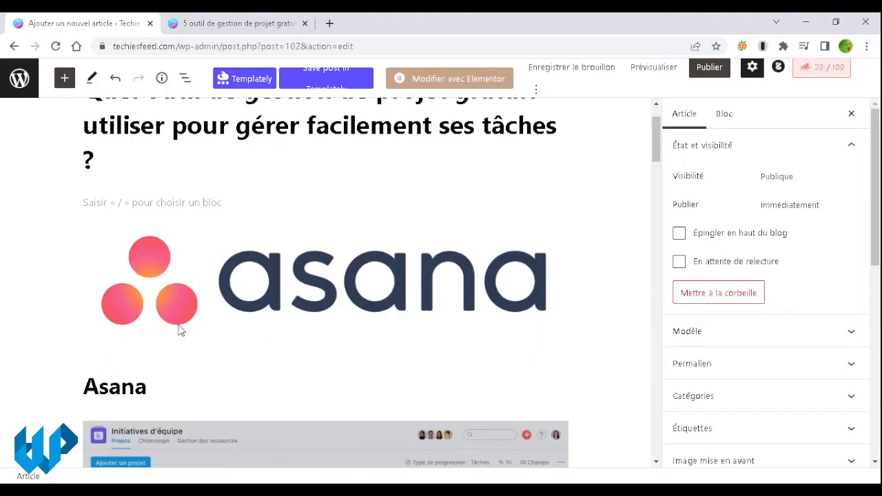
left_click(179, 329)
key("BackSpace")
left_click(141, 248)
double_click(142, 248)
key("BackSpace")
left_click(205, 313)
key("BackSpace")
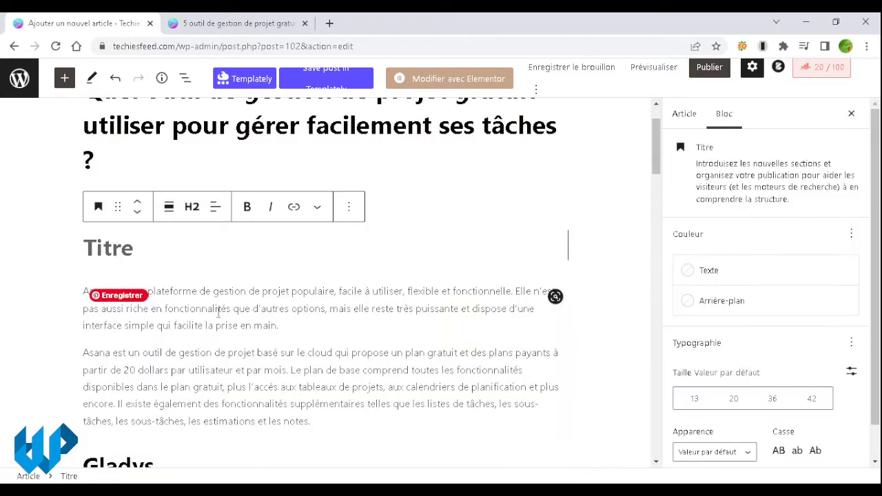
left_click_drag(86, 250, 262, 429)
Step: Delete the selected tool sections and type 'Je suis en train de rédiger mon premier paragraphe.'
key("BackSpace")
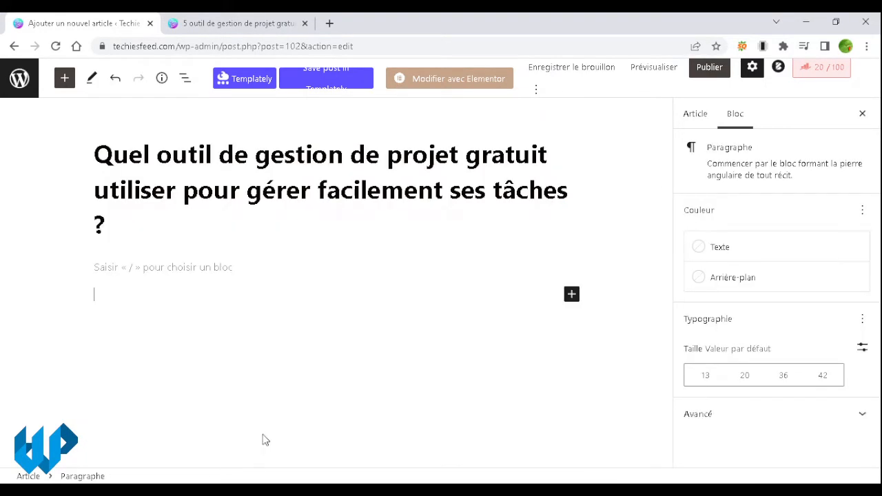
key("BackSpace")
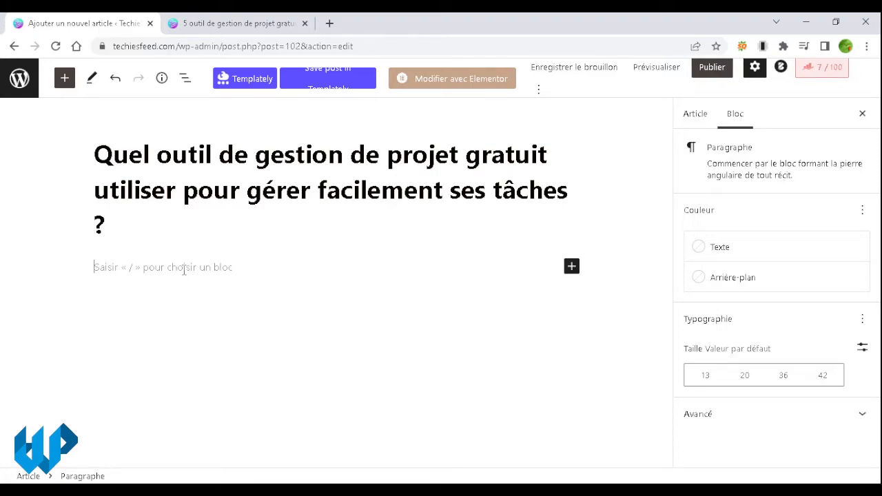
type("Je suis")
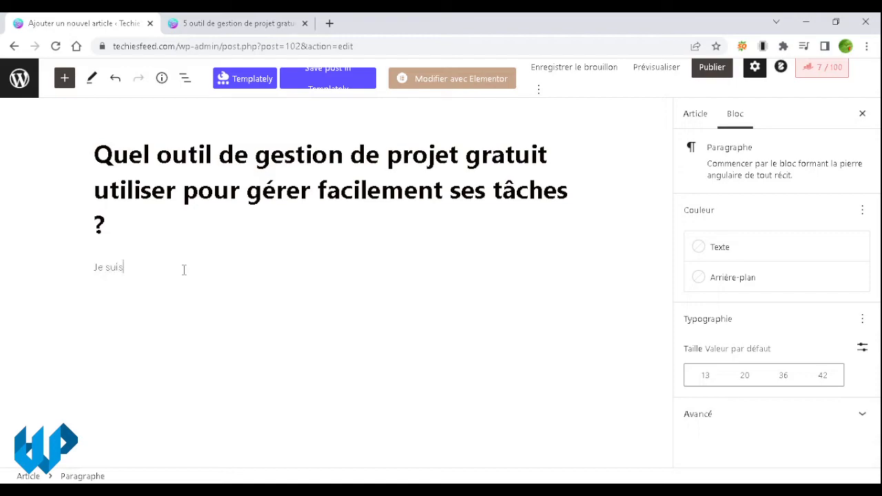
type("en train de rédig")
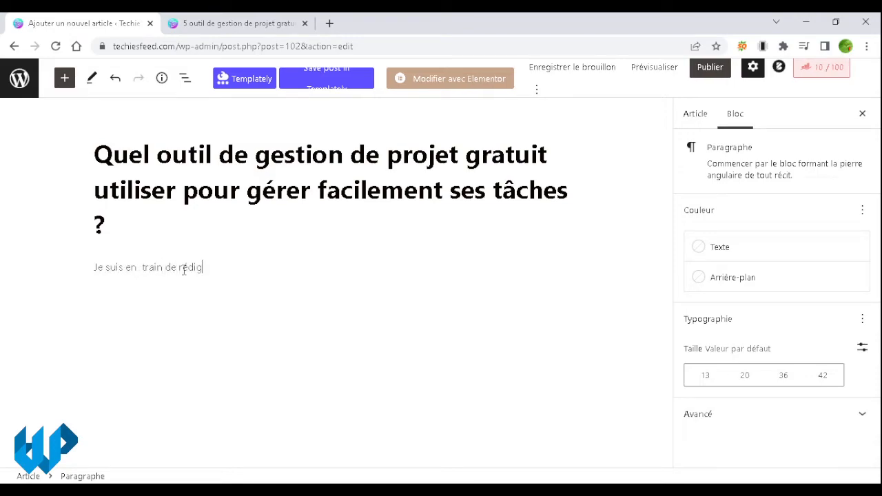
type("er mon premier articmle")
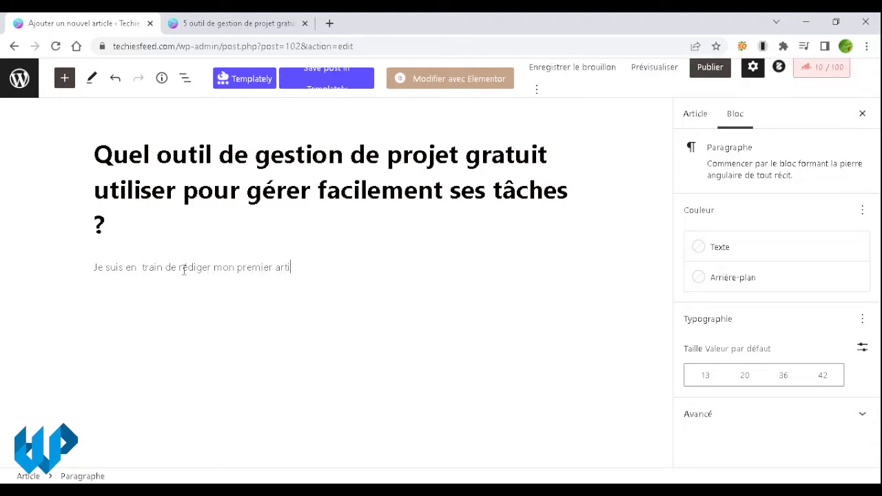
key("BackSpace")
key("BackSpace")
key("BackSpace")
key("ctrl+shift+Left")
type("paragraphe.")
Step: Repeat the sentence several times by copy-paste, fixing the spacing and a missing period
triple_click(183, 270)
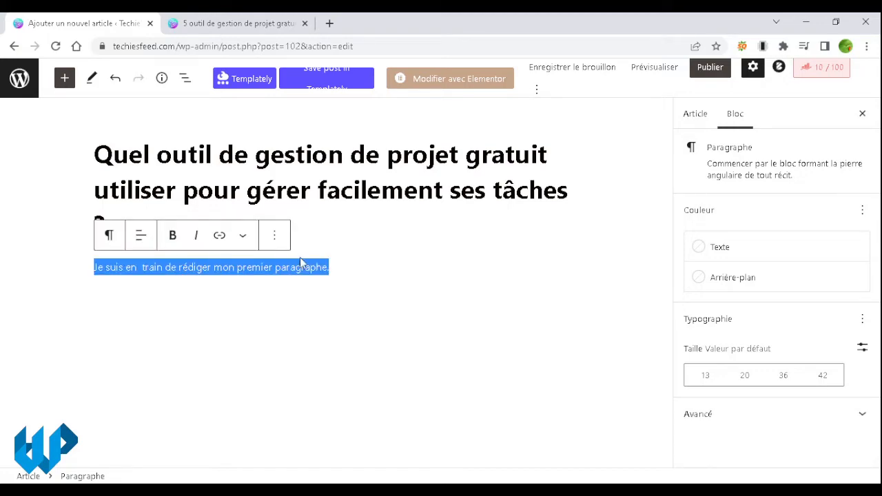
key("ctrl+c")
left_click(356, 267)
key("ctrl+v")
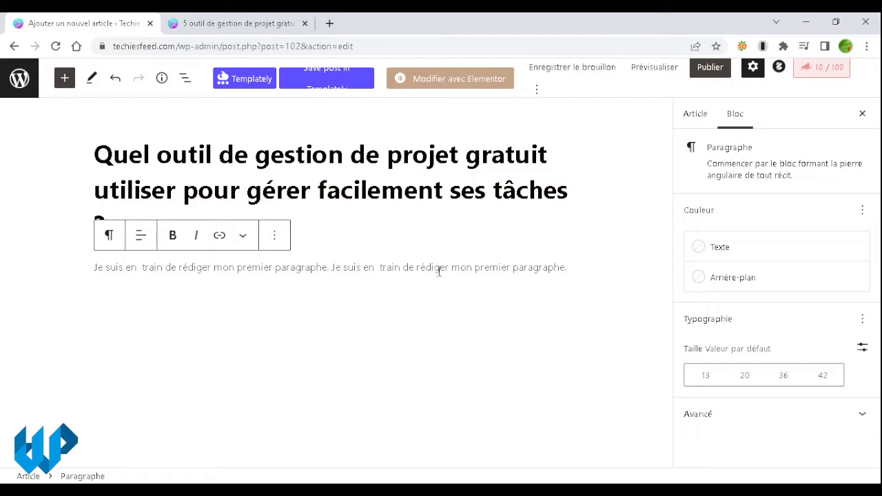
key("ctrl+v")
key("ctrl+v")
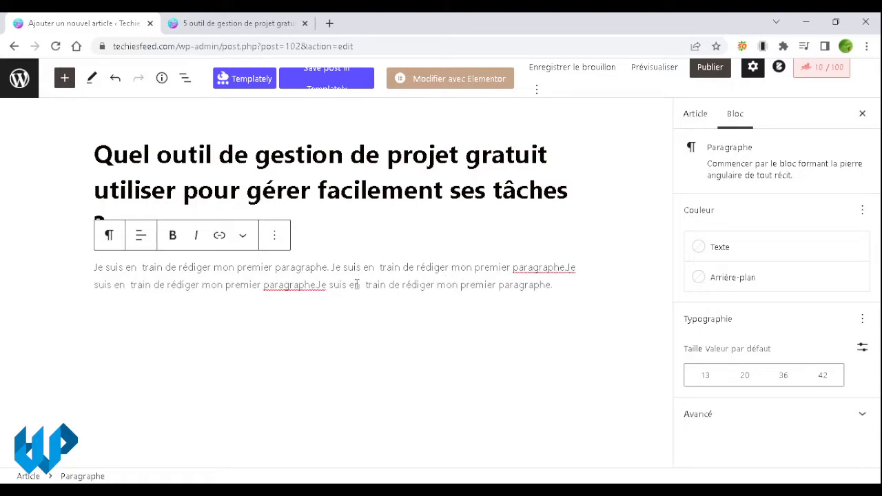
left_click(325, 285)
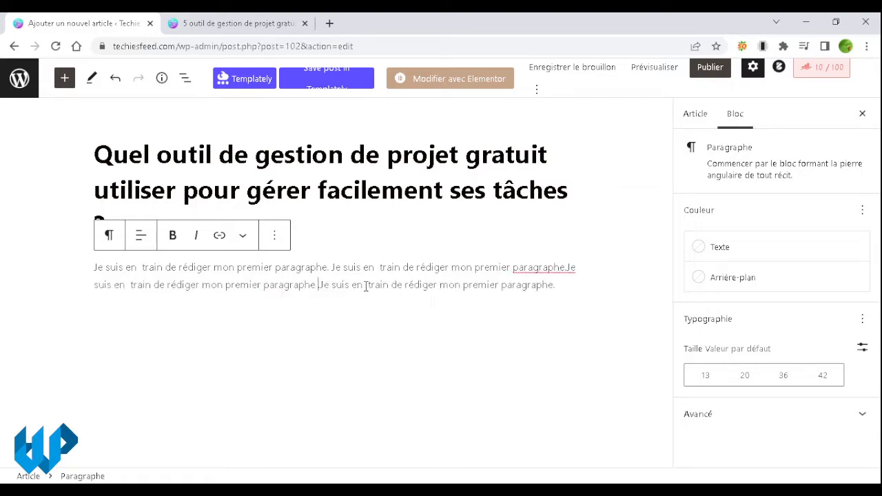
key("BackSpace")
type(".")
left_click(567, 267)
left_click(573, 290)
key("ctrl+v")
Step: Paste one more copy to lengthen the paragraph, then start a new block with 'Mon premier titre H2'
left_click_drag(316, 304, 95, 269)
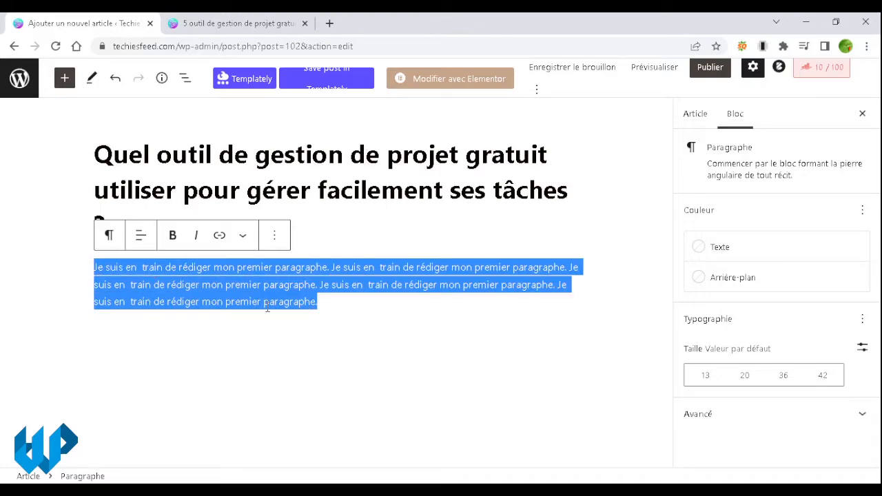
key("BackSpace")
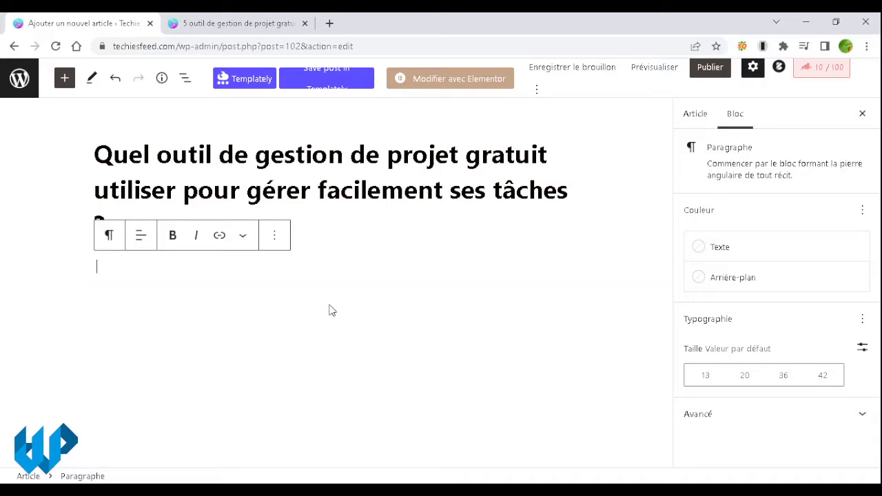
key("ctrl+z")
key("ctrl+v")
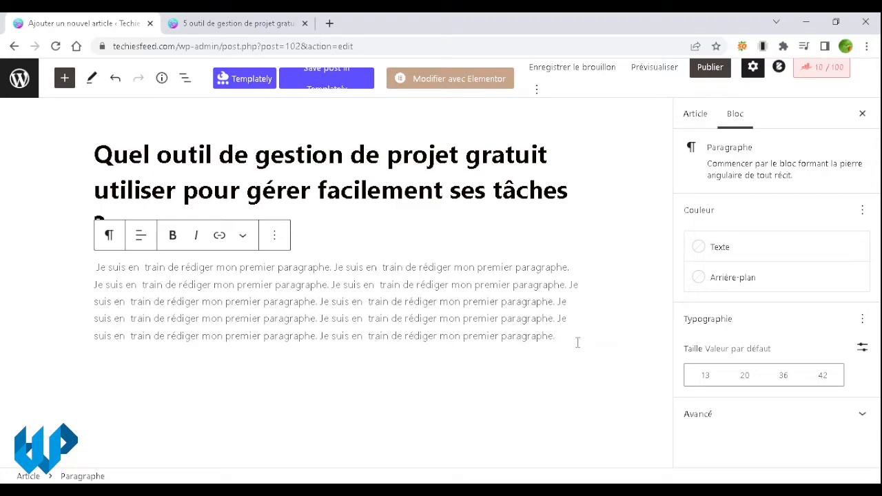
key("Return")
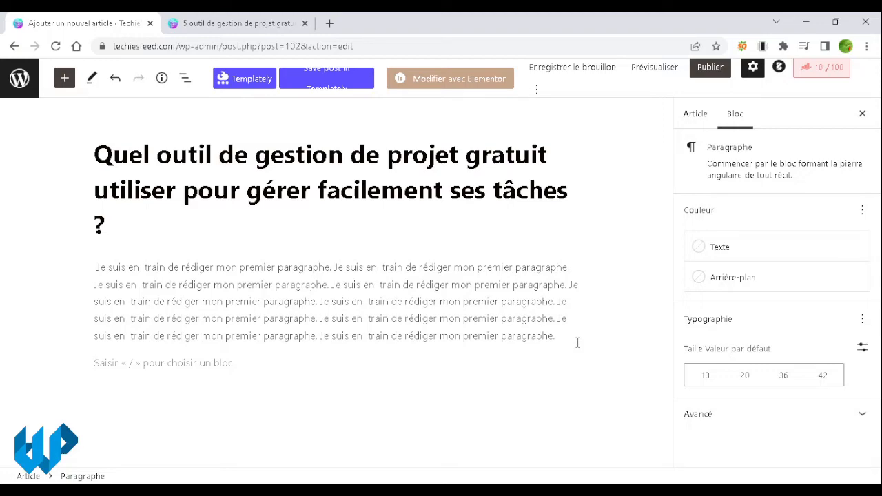
type("Mon pre")
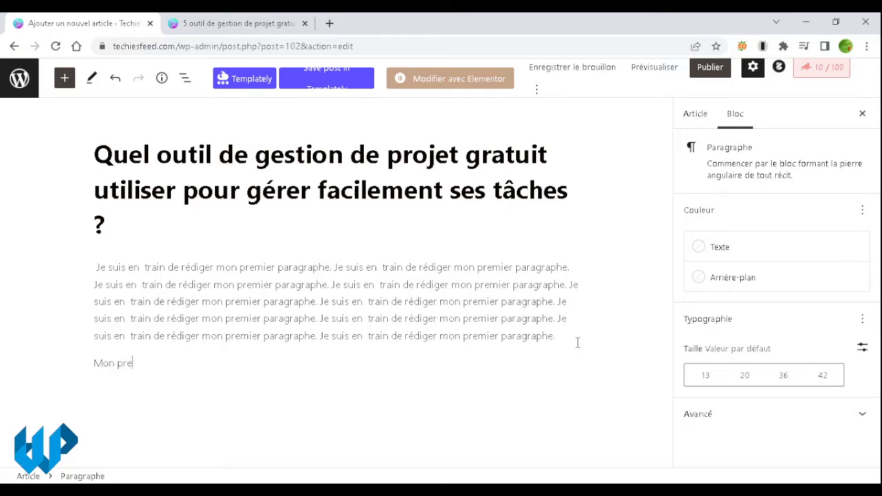
type("mier titre H2")
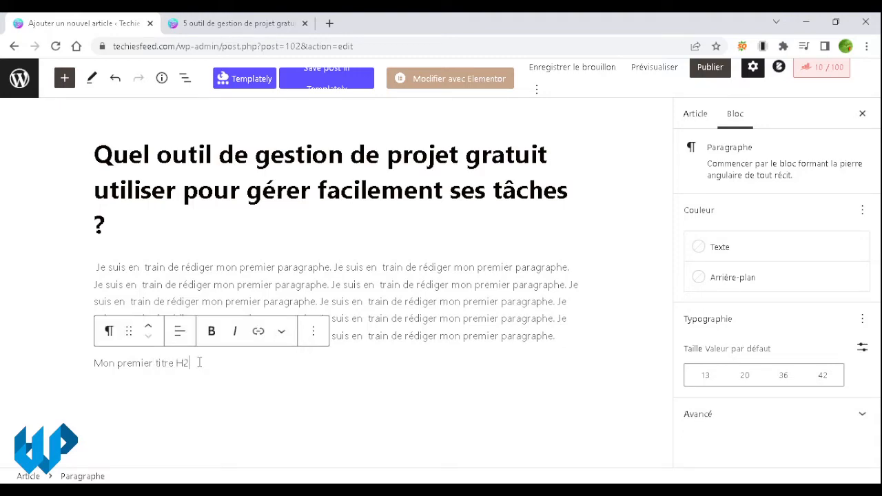
Step: Convert the 'Mon premier titre H2' paragraph into a Titre heading block
left_click(109, 332)
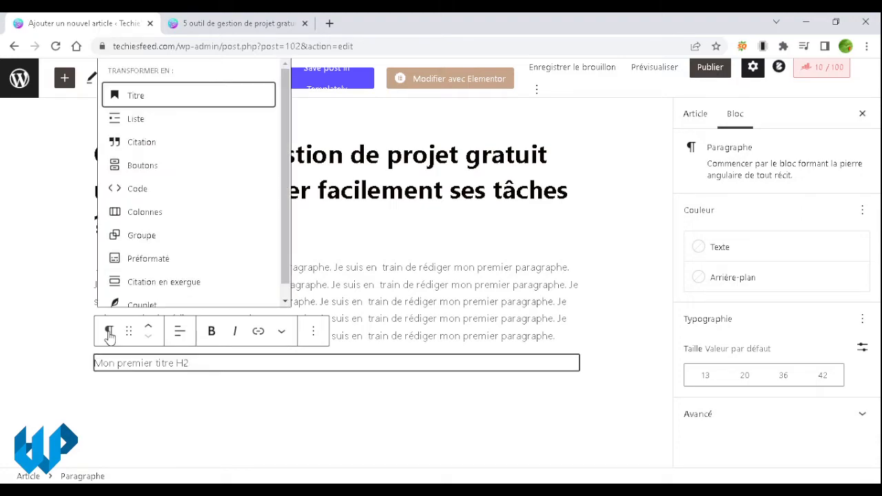
left_click(133, 97)
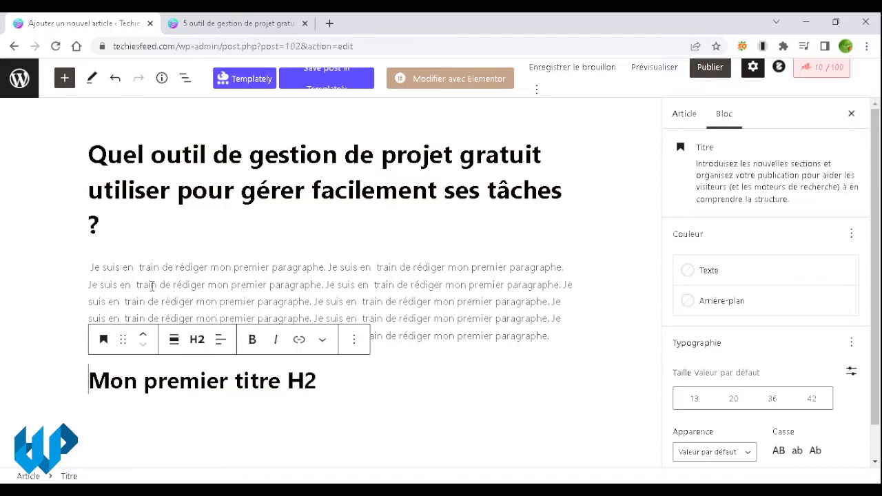
left_click(195, 378)
Step: Preview heading levels H3 through H6, then set the heading to H2
left_click(196, 343)
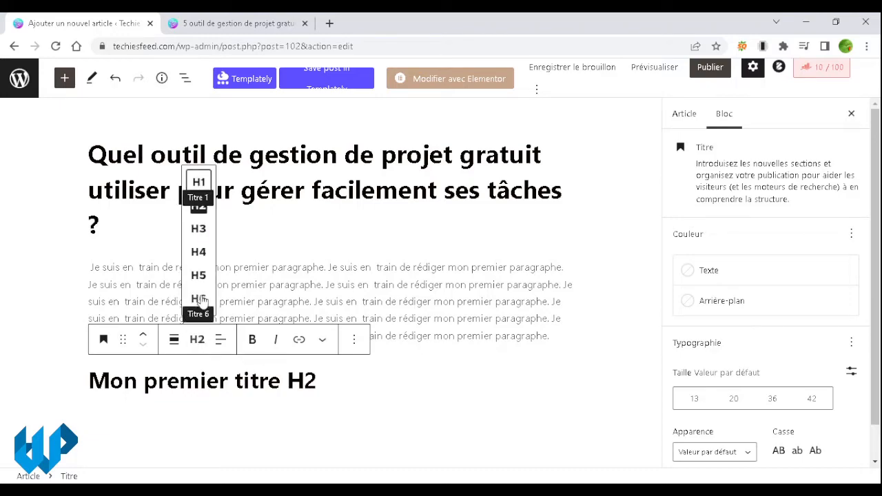
left_click(201, 234)
left_click(197, 339)
left_click(200, 252)
left_click(197, 343)
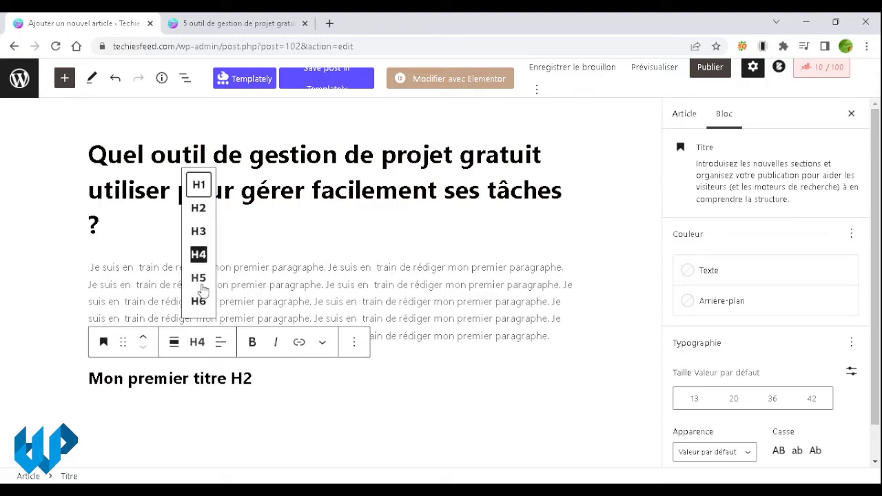
left_click(199, 277)
left_click(198, 343)
left_click(199, 303)
left_click(197, 343)
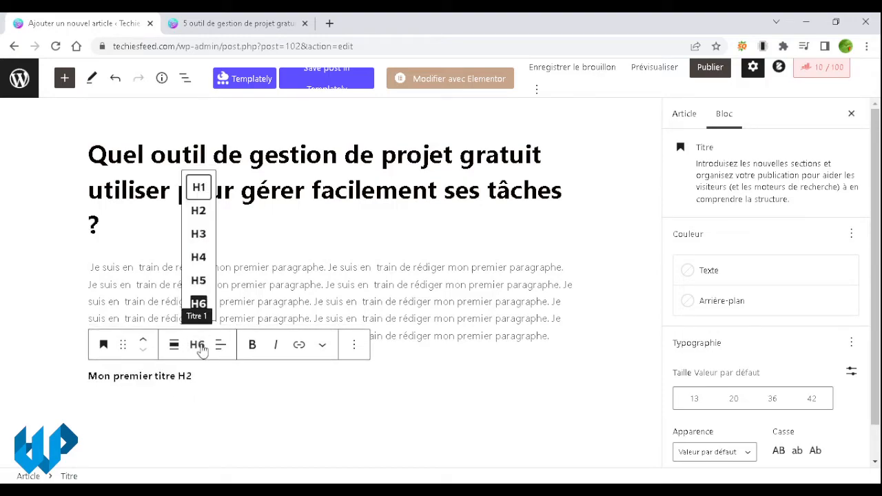
left_click(199, 211)
left_click(332, 382)
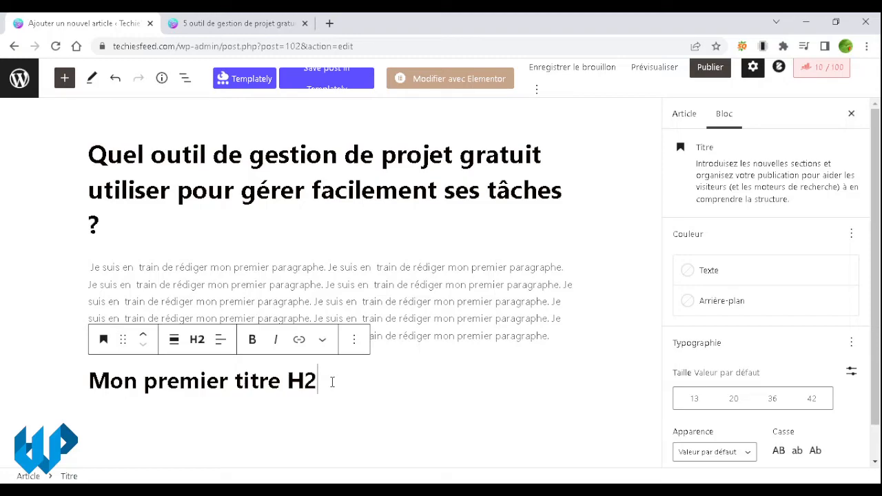
Step: Start a paragraph under the H2 reading 'Voici mon second paragraphe.'
key("Return")
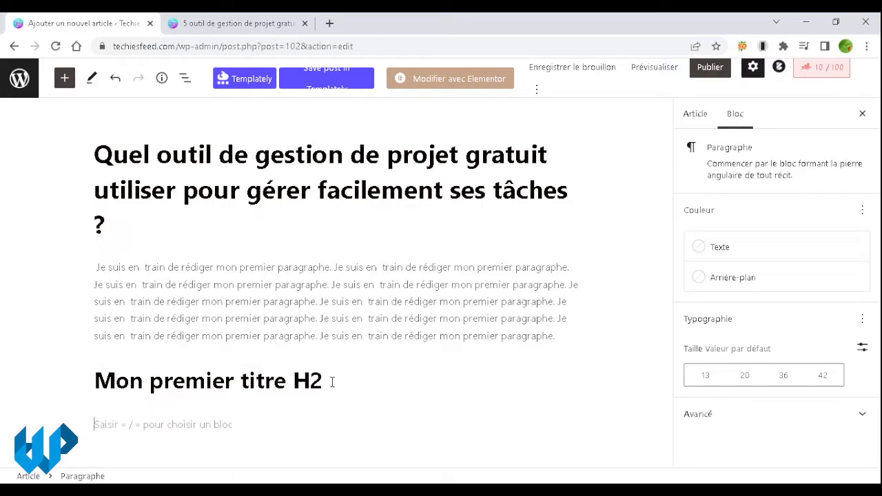
type("Voici m")
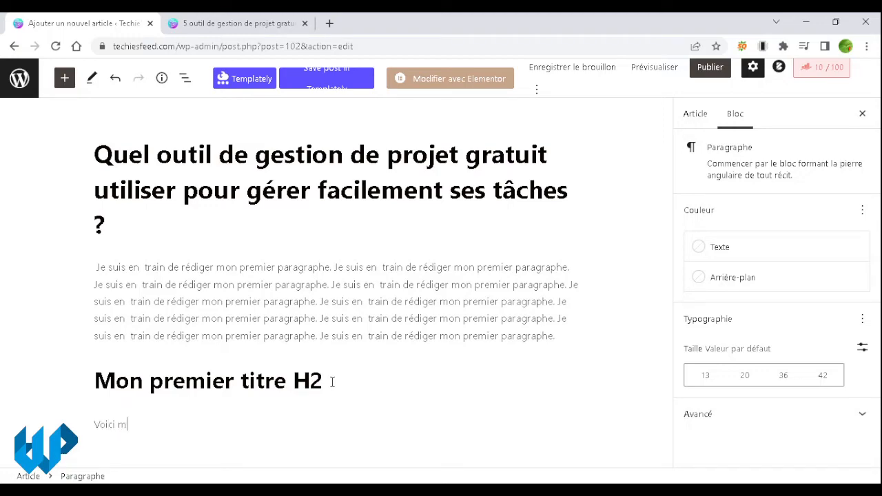
type("mon second para")
key("BackSpace")
key("BackSpace")
type("ragraph")
key("BackSpace")
type("he.?")
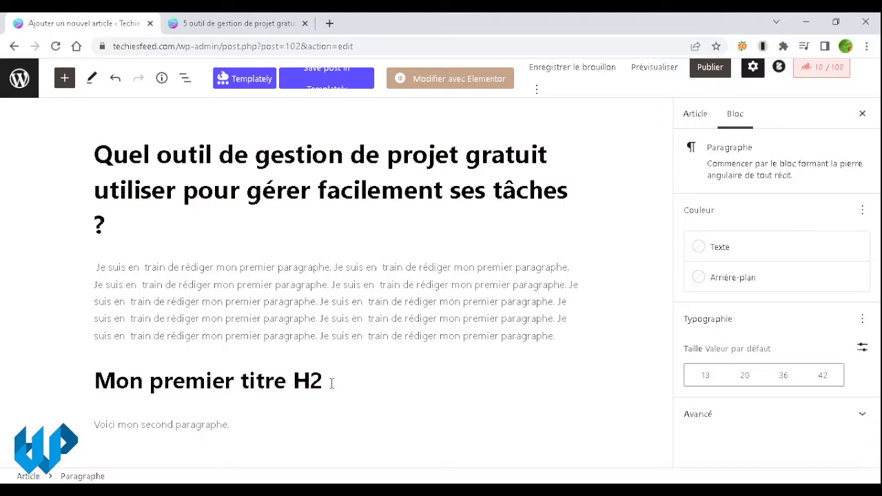
Step: Repeat the sentence by copy-pasting it, then start a new empty block below
left_click_drag(244, 424, 97, 429)
key("ctrl+c")
left_click(260, 422)
key("ctrl+v")
key("ctrl+v")
key("ctrl+v")
key("ctrl+v")
key("ctrl+v")
key("ctrl+v")
key("ctrl+v")
key("ctrl+v")
key("ctrl+v")
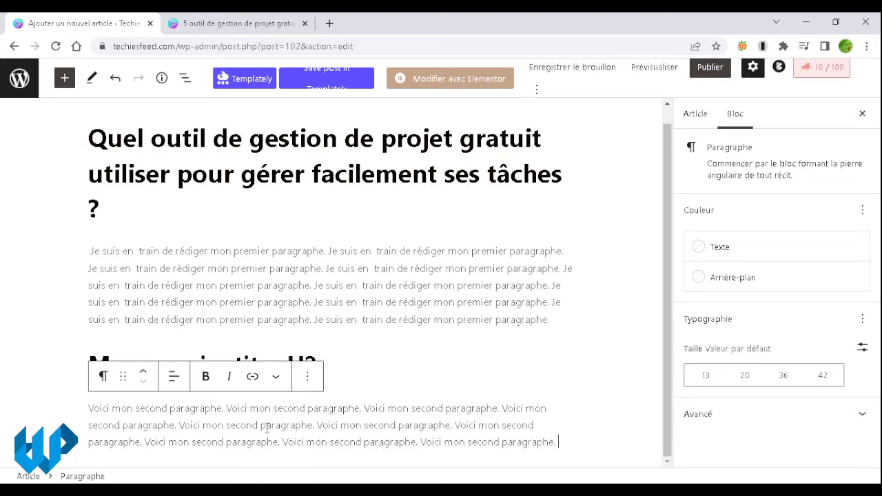
left_click(564, 425)
key("Return")
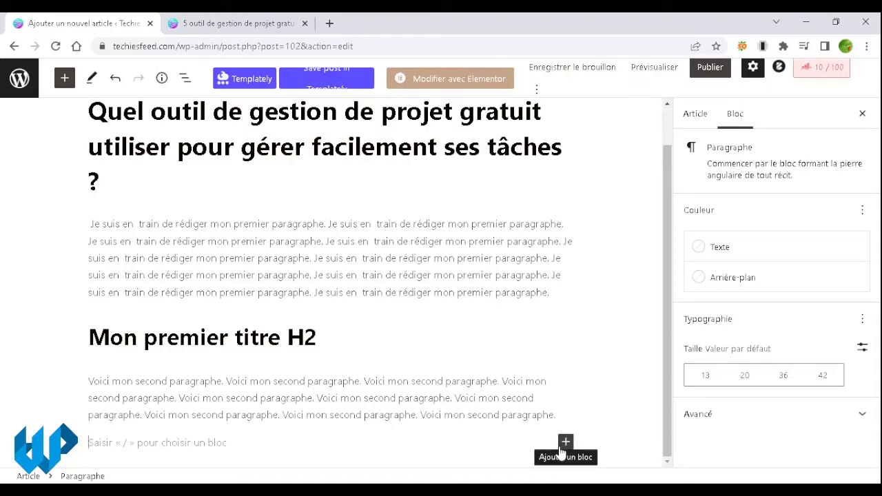
Step: Turn the 'Mon premier titre H3' line into an H3 heading
type("Mon premi")
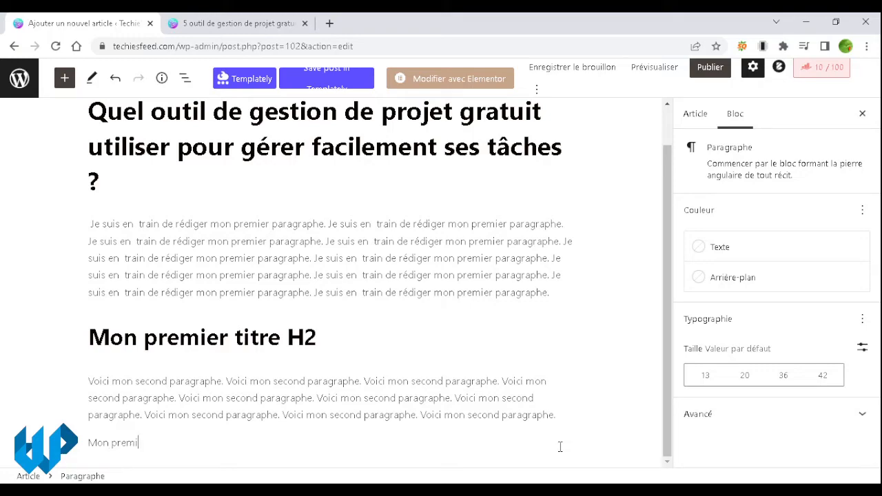
type("er titre H3")
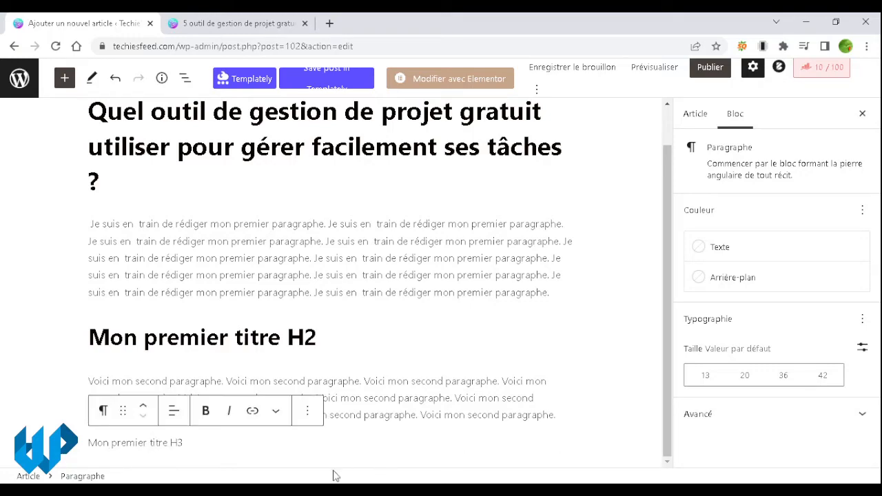
left_click(169, 444)
left_click(102, 410)
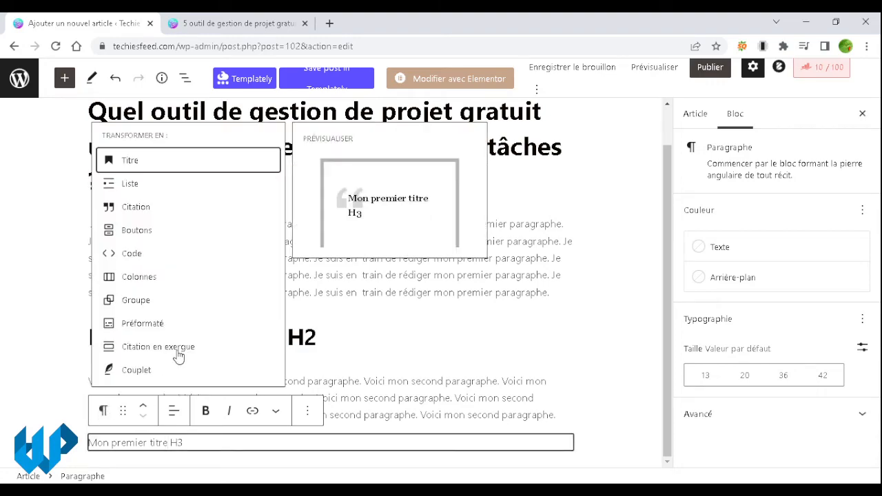
left_click(175, 173)
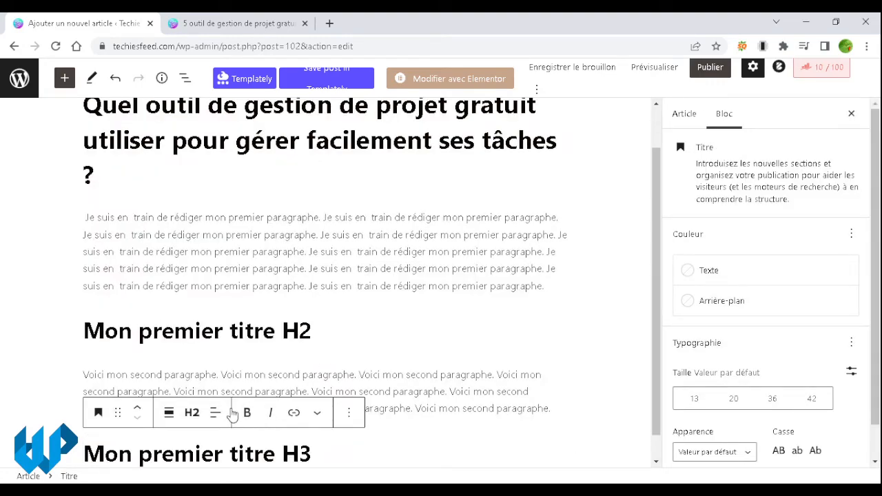
left_click(197, 414)
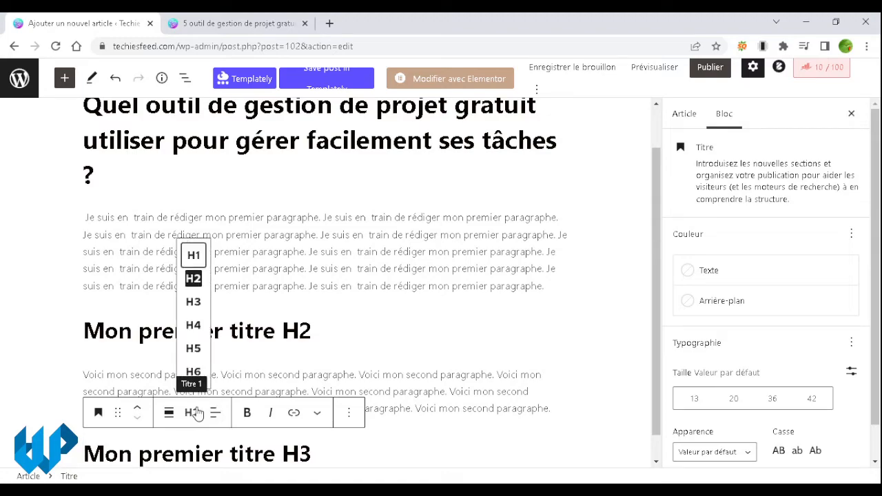
left_click(193, 301)
Step: Add a paragraph 'Un autre paragraphe.' below the H3 heading
left_click(225, 339)
scroll(227, 338, "down", 1)
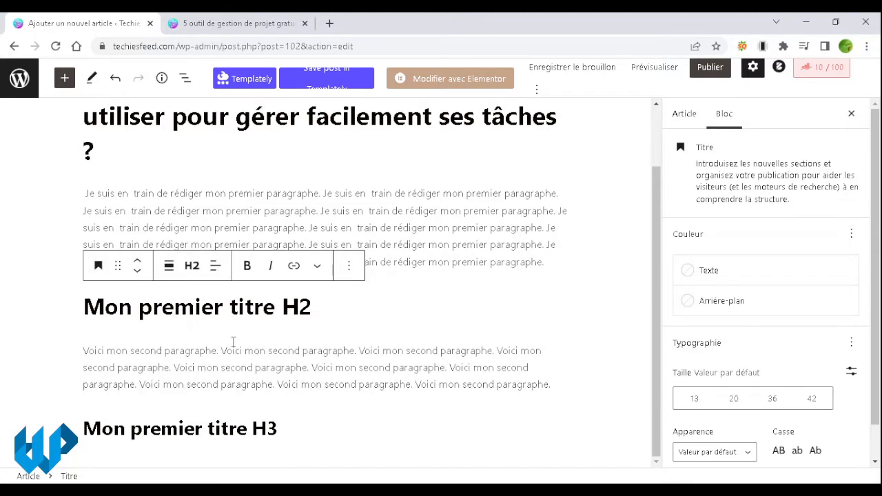
left_click(297, 431)
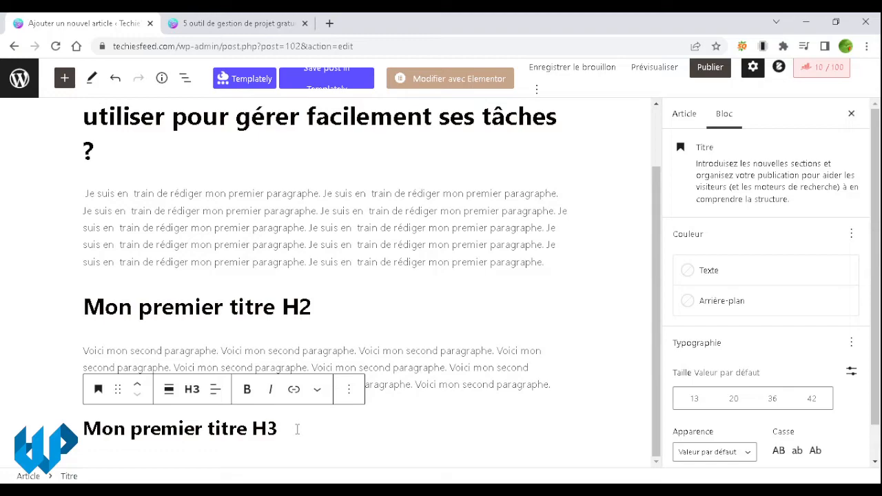
key("Return")
type("Un au")
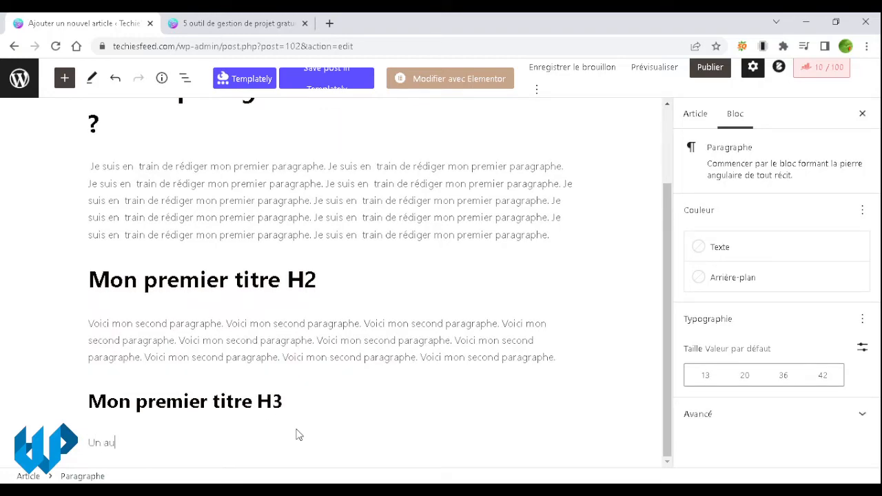
type("ytrtre va")
key("BackSpace")
key("BackSpace")
type("paragraphe")
left_click(371, 418)
scroll(371, 418, "up", 1)
scroll(371, 418, "down", 2)
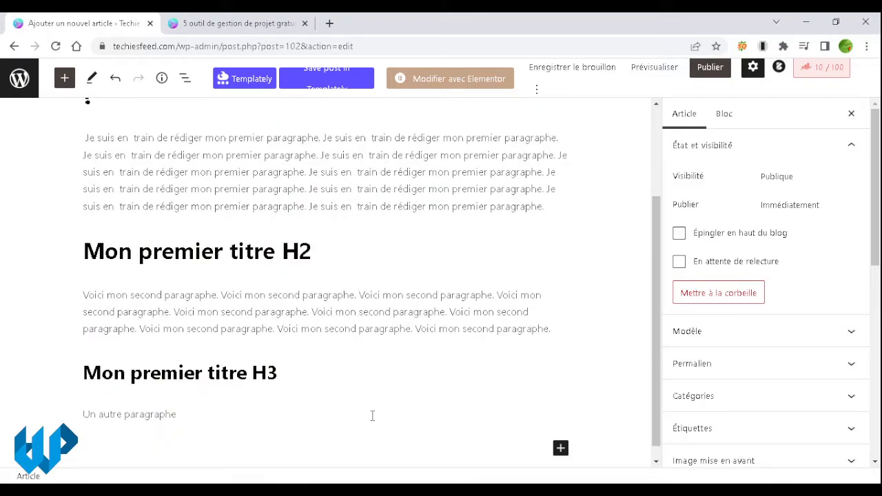
scroll(372, 415, "up", 1)
scroll(372, 416, "down", 1)
left_click(215, 419)
type(".")
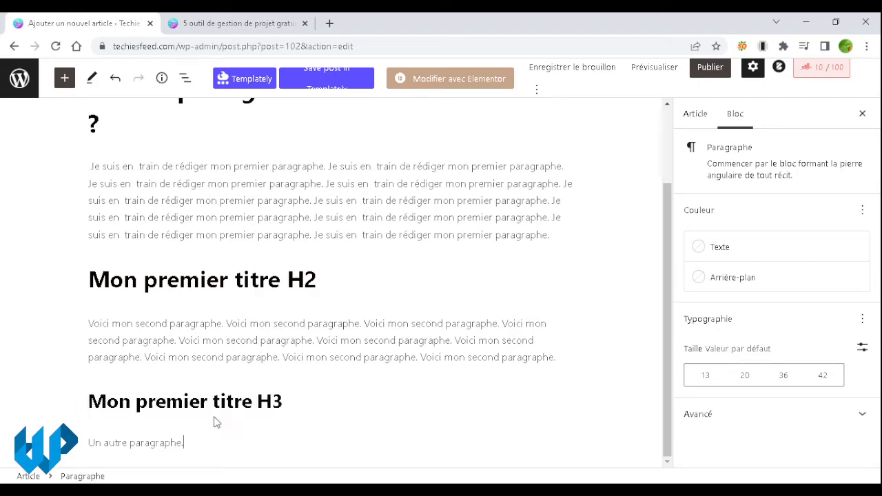
Step: Paste several more copies of 'Un autre paragraphe.' into that paragraph
left_click_drag(197, 442, 88, 442)
key("ctrl+c")
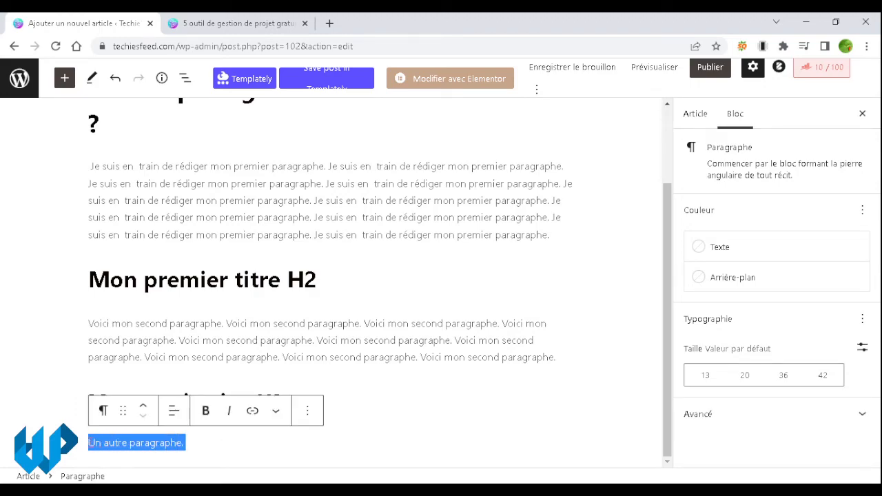
left_click(225, 444)
key("ctrl+v")
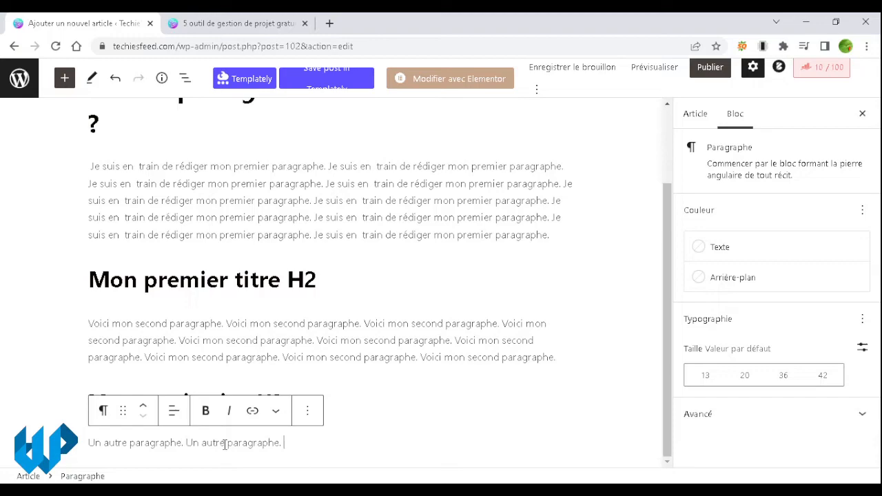
key("ctrl+v")
key("ctrl+v")
key("ctrl+v")
key("ctrl+v")
key("ctrl+v")
key("ctrl+v")
key("ctrl+v")
key("ctrl+v")
key("ctrl+v")
key("ctrl+v")
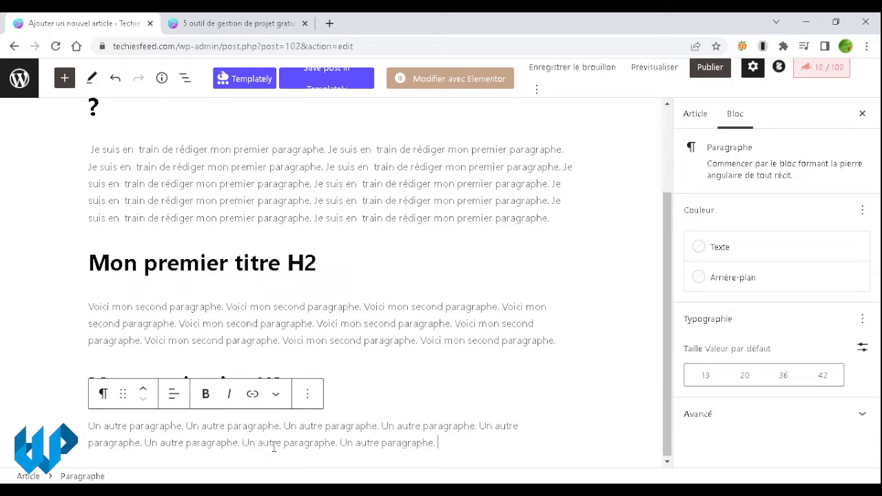
left_click(380, 363)
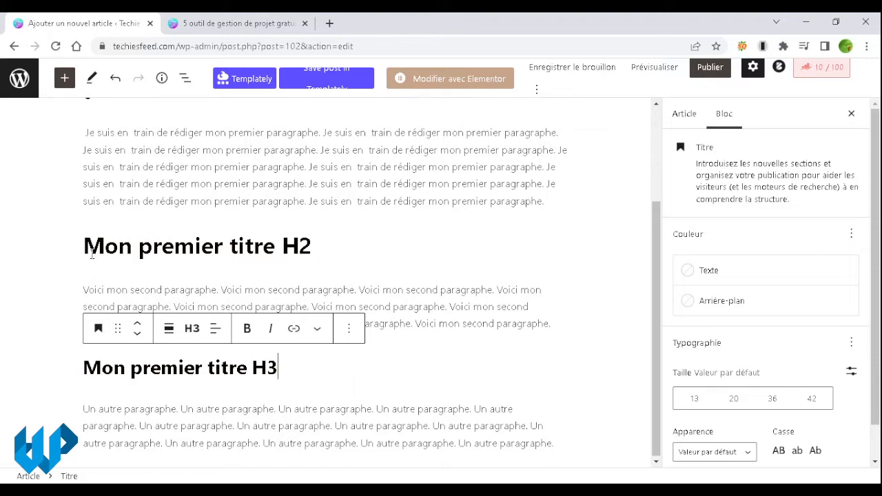
Step: Copy the four H2/H3 section blocks and paste them after the last paragraph
left_click_drag(85, 245, 563, 447)
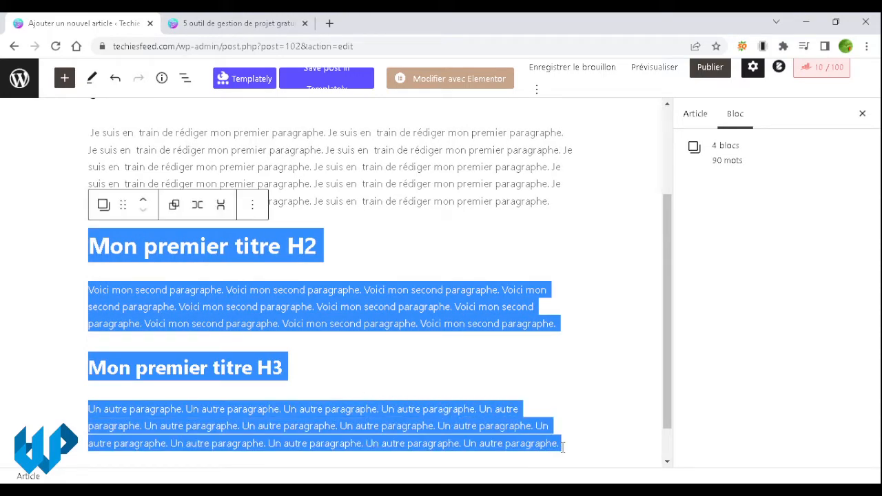
key("ctrl+c")
left_click(575, 449)
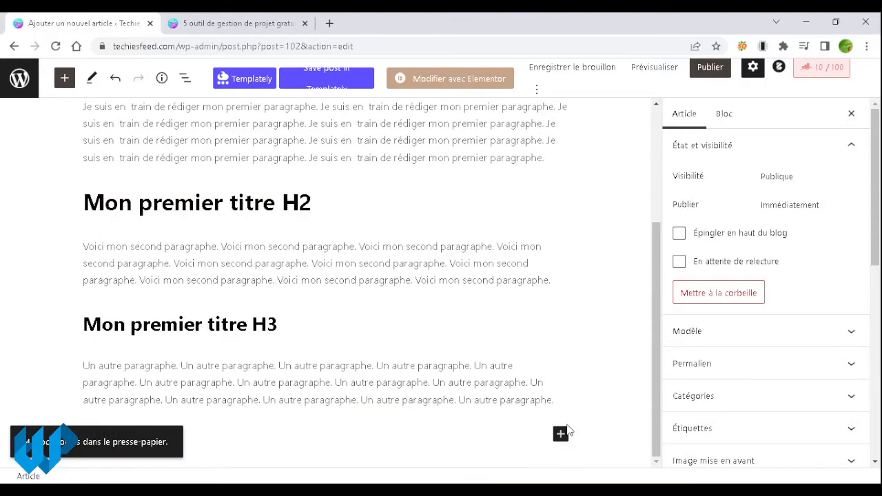
left_click(568, 399)
key("Return")
key("ctrl+v")
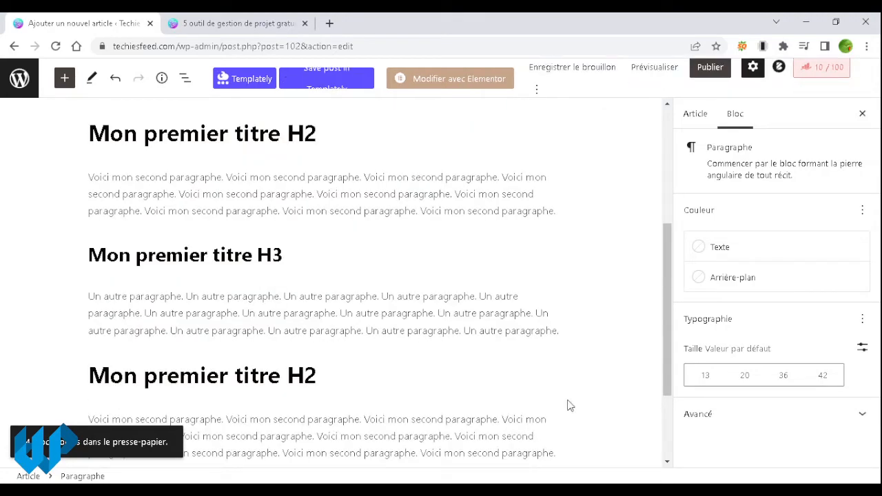
Step: Rename the copied headings to 'Mon deuxième titre H2' and 'Mon deuxième titre H3'
left_click(299, 133)
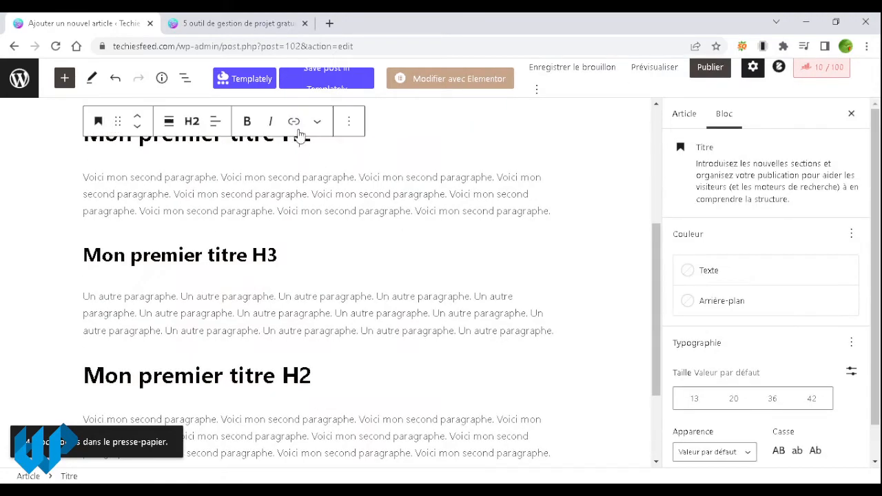
left_click(283, 382)
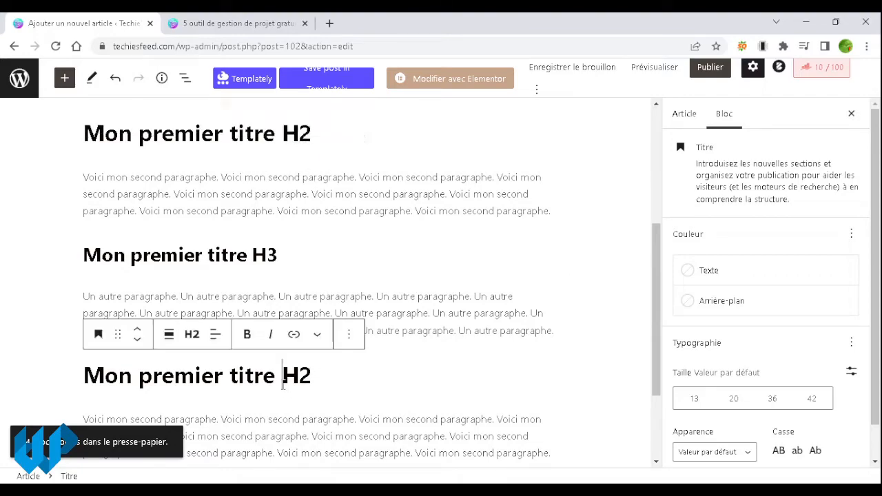
double_click(174, 376)
type("de")
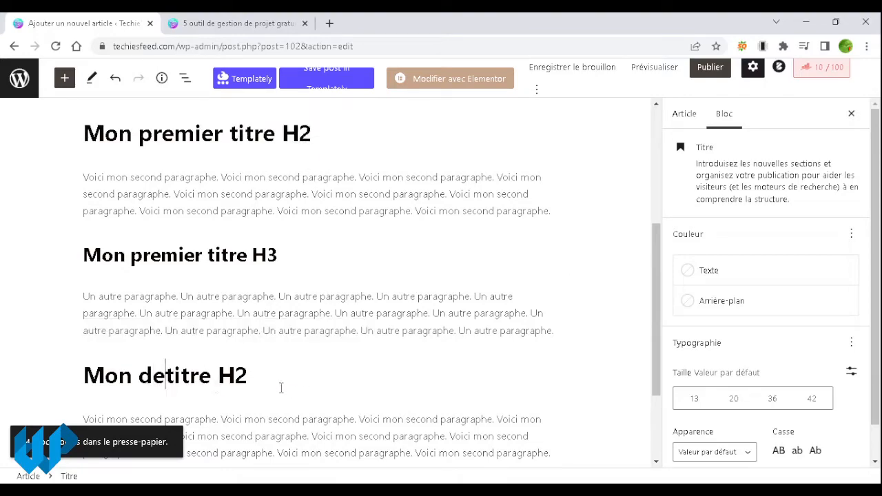
type("uxiè")
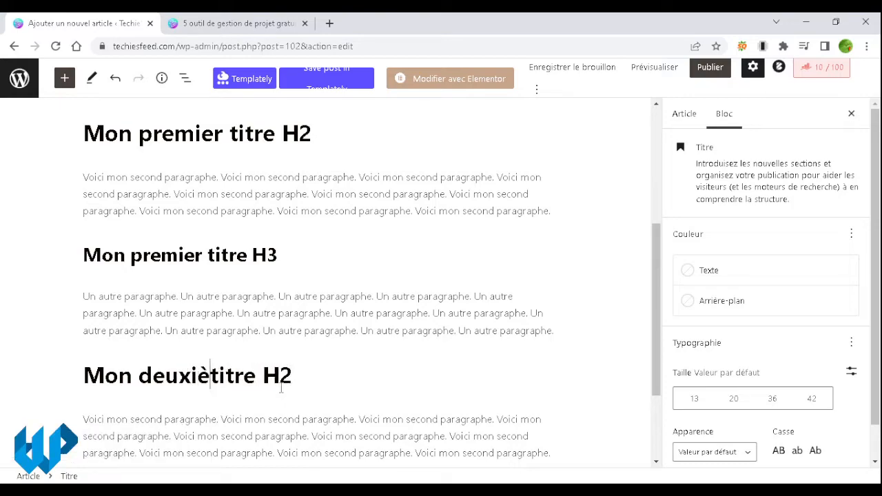
type("me")
scroll(281, 388, "down", 2)
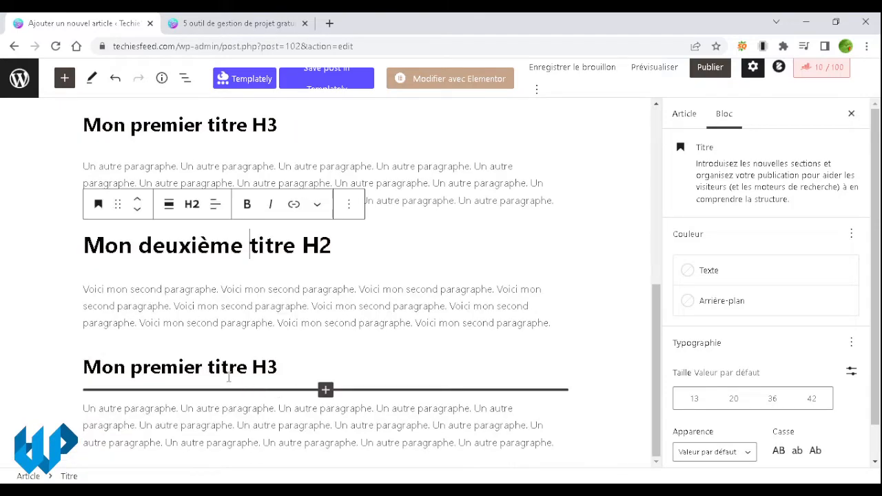
double_click(177, 370)
type("deu")
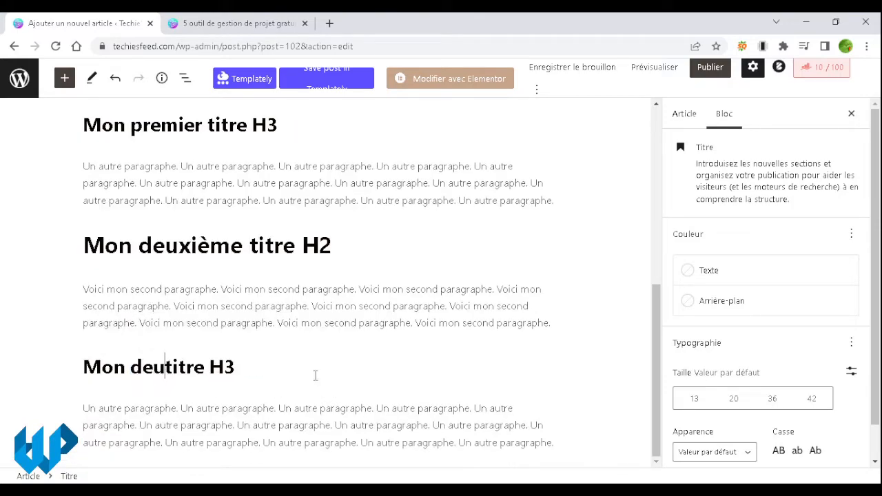
type("xiè")
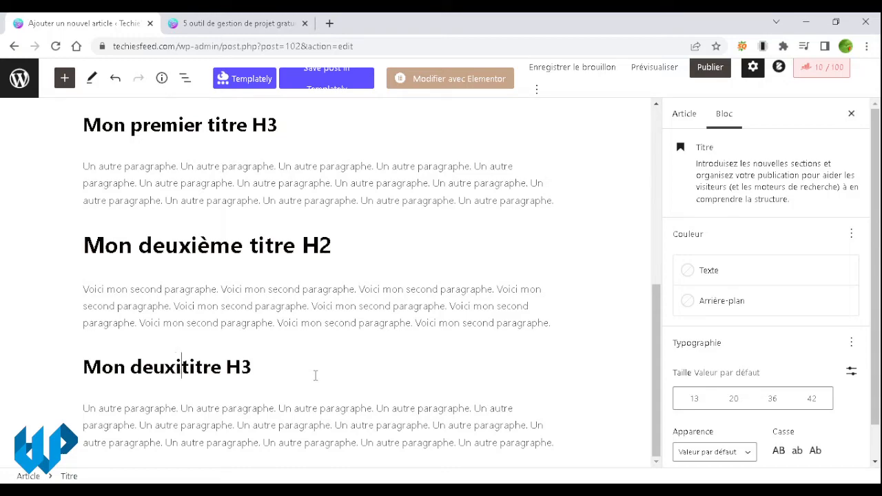
type("me")
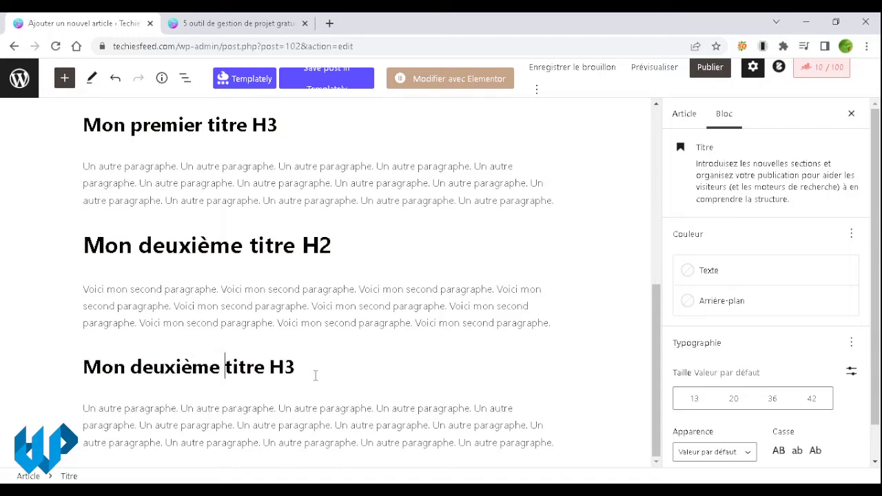
scroll(314, 374, "up", 4)
scroll(314, 374, "down", 4)
scroll(315, 374, "up", 4)
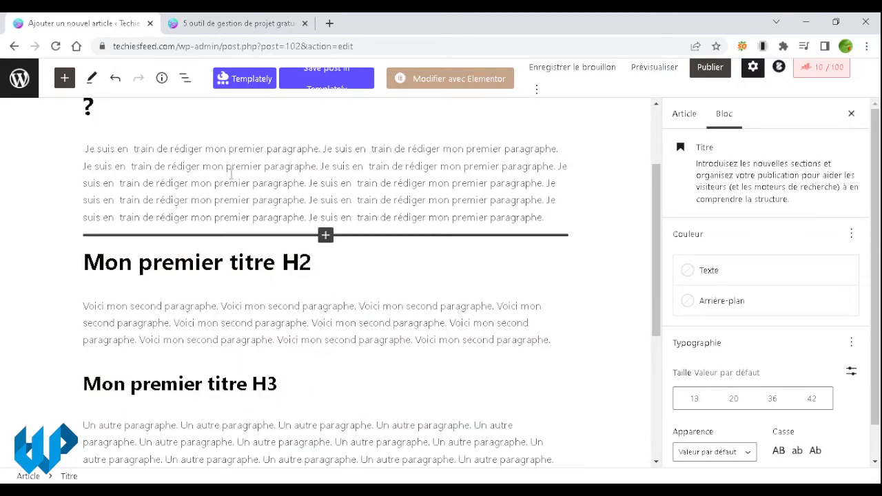
Step: Load unsplash.com in a new browser tab and focus its hero search box
left_click(329, 23)
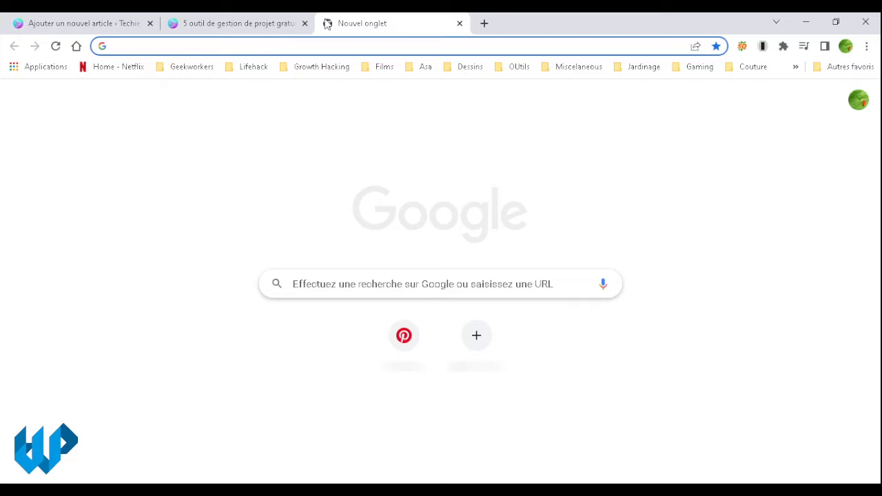
type("Un")
key("Right")
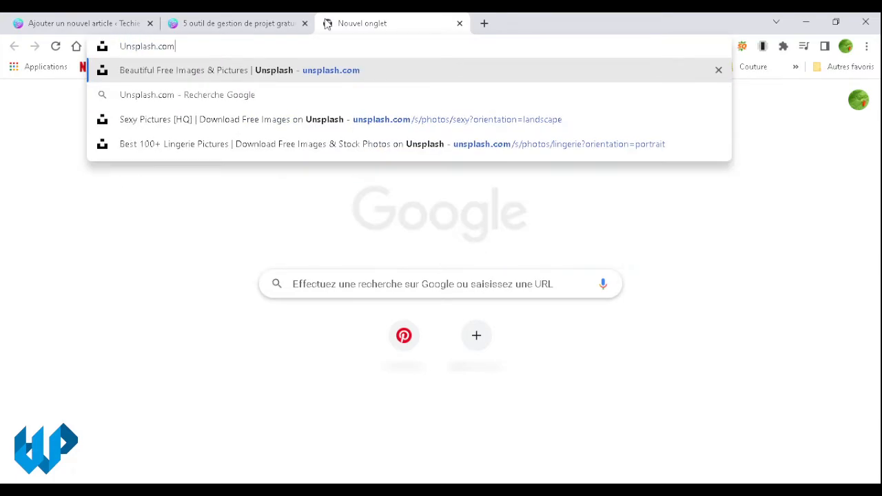
key("Return")
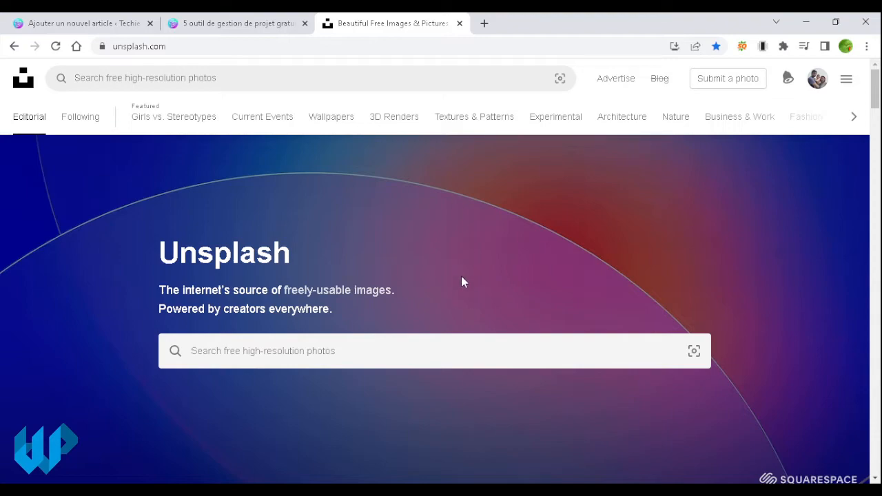
left_click(479, 339)
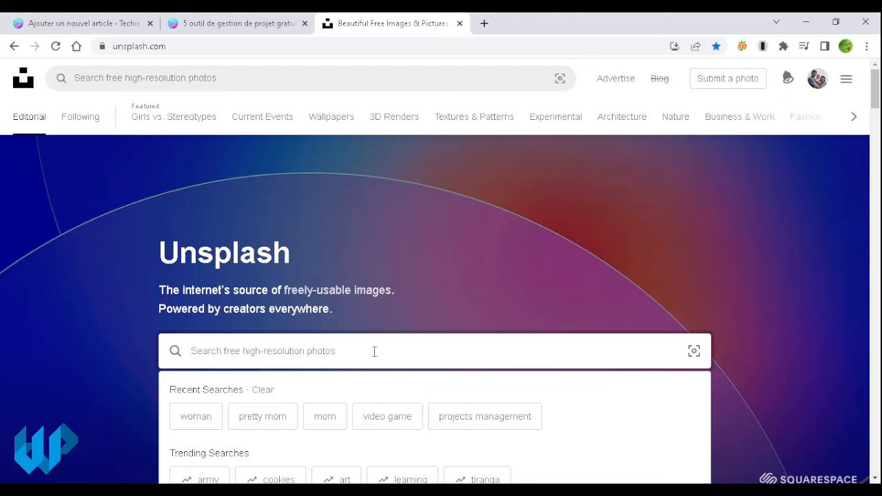
Step: Search Unsplash for 'text', download the sticker-collage photo as a JPG, and return to the post editor
type("text")
key("Return")
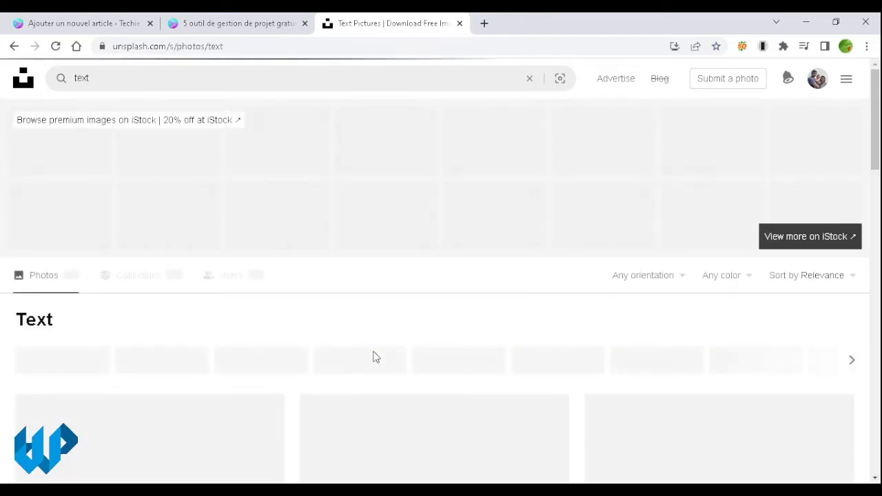
scroll(376, 356, "down", 4)
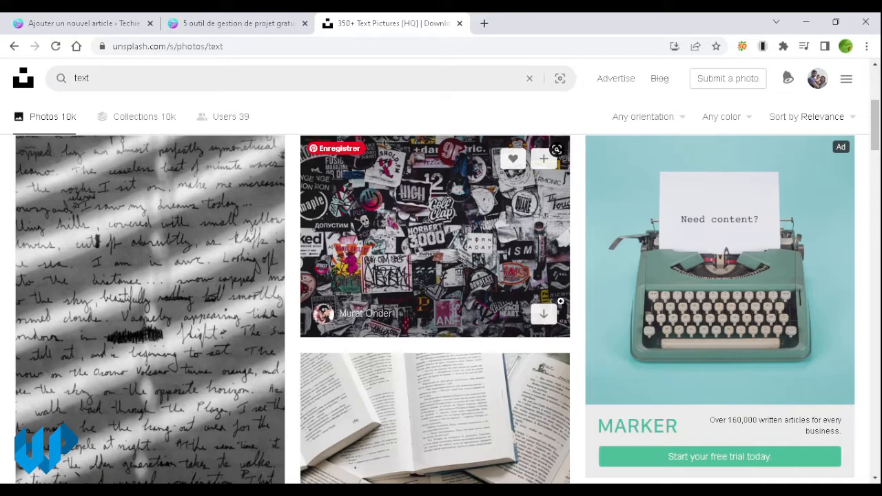
left_click(472, 305)
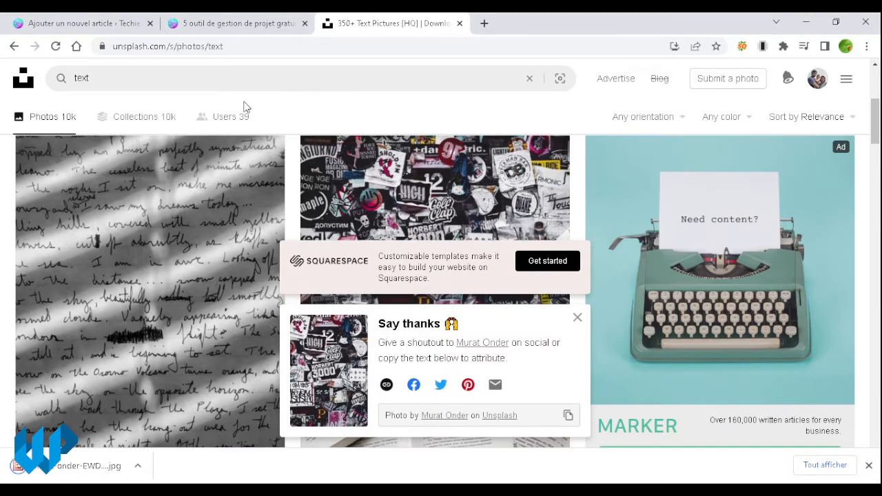
left_click(91, 23)
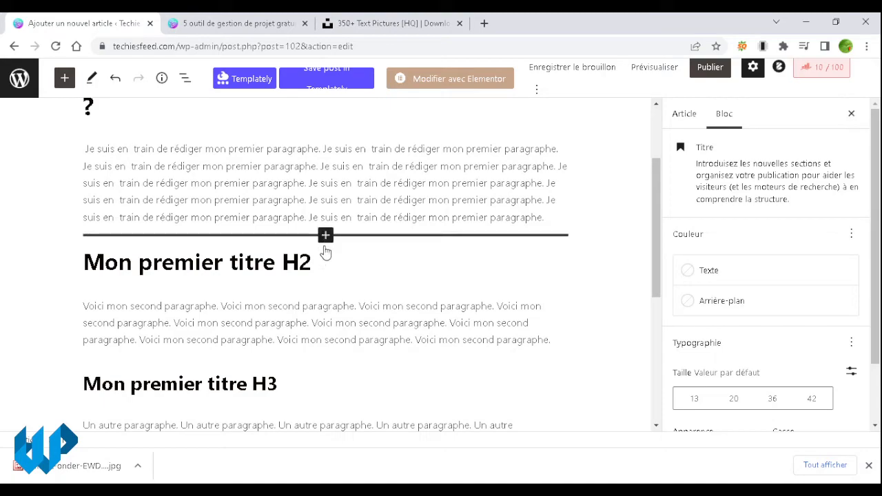
Step: Insert an Image block directly below the 'Mon premier titre H2' heading
left_click(321, 266)
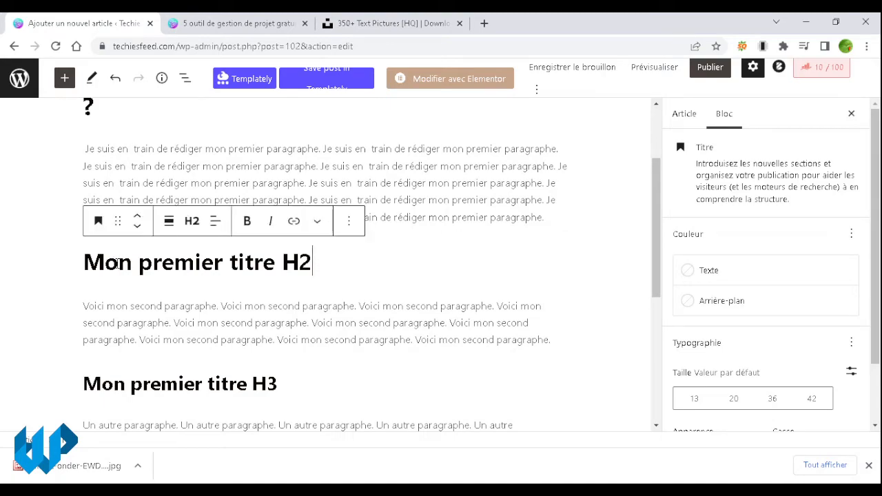
left_click_drag(119, 263, 210, 264)
left_click(241, 321)
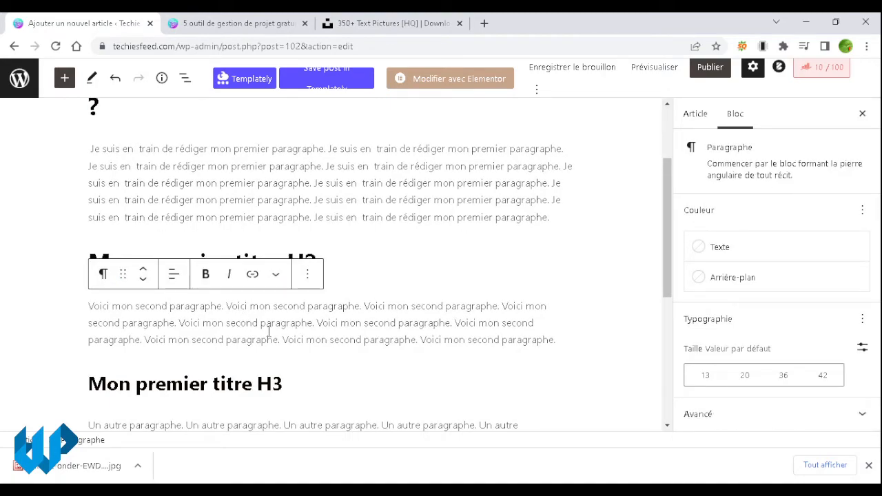
left_click(358, 261)
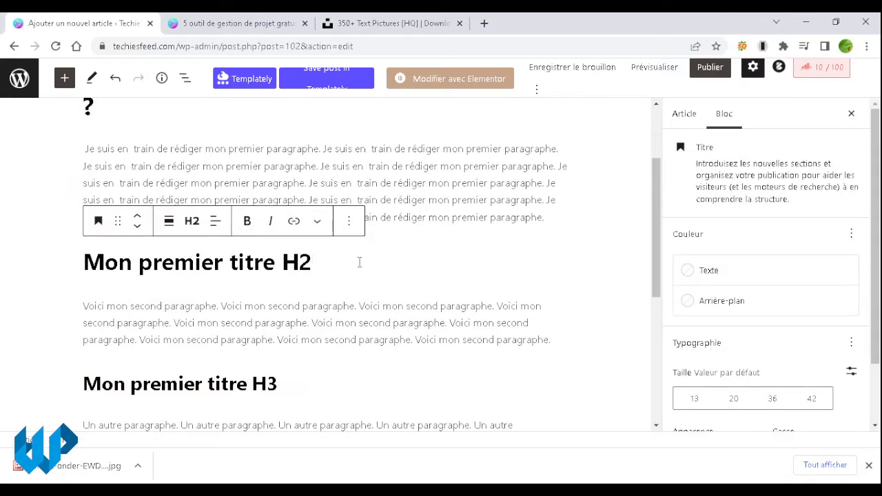
mouse_move(326, 288)
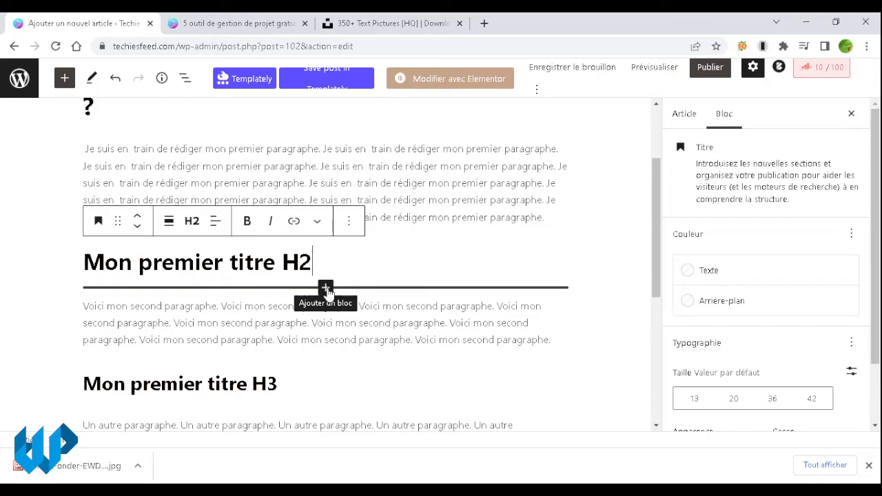
left_click(326, 288)
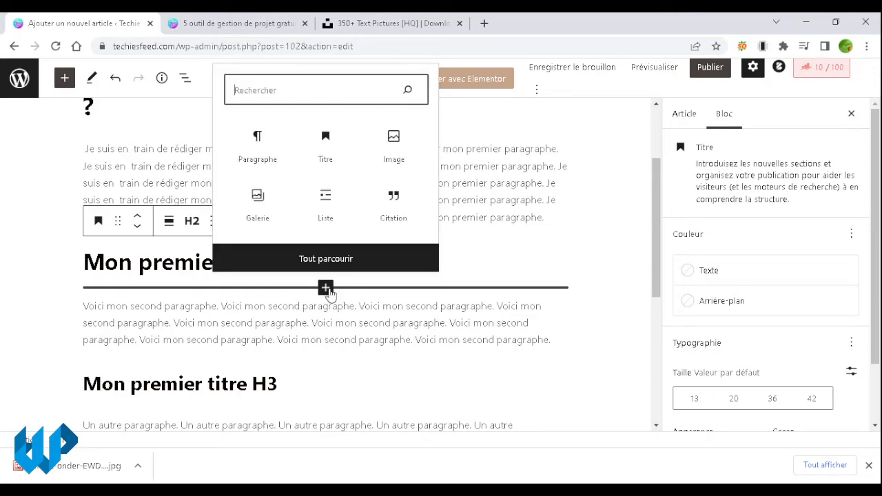
left_click(393, 145)
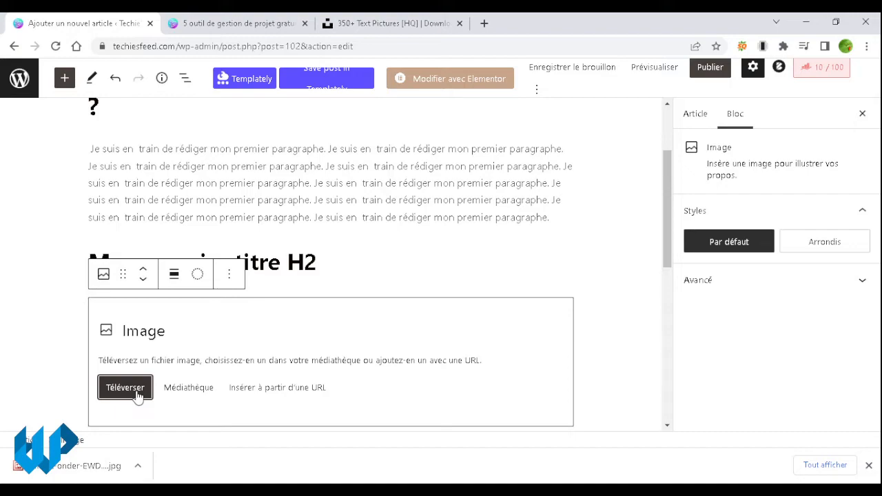
Step: Upload the downloaded sticker-collage photo into the new image block via Téléverser
left_click(137, 394)
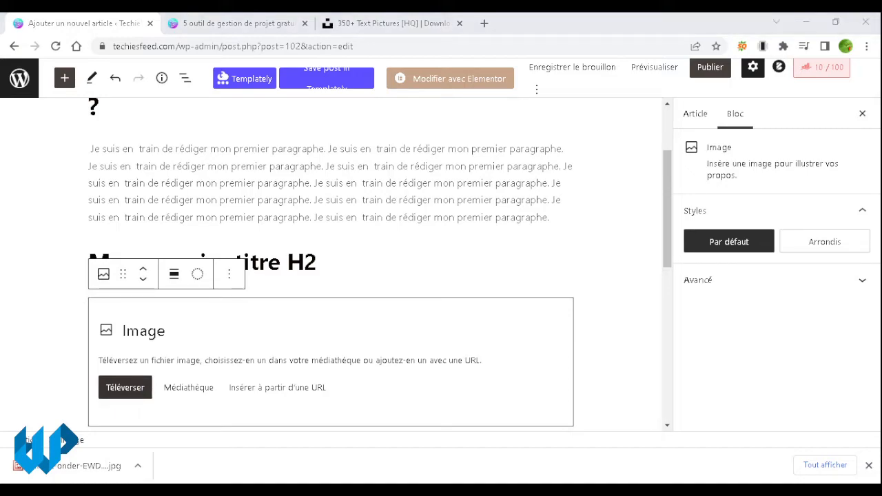
left_click(432, 308)
scroll(396, 315, "down", 4)
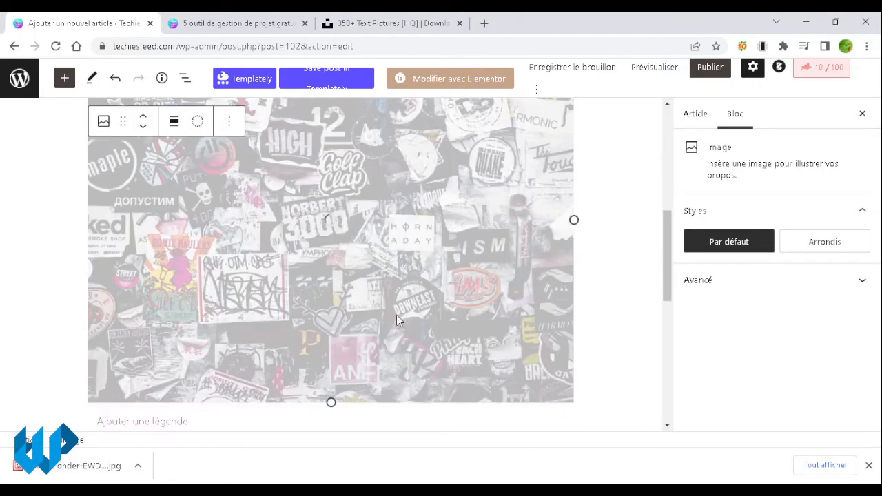
scroll(396, 315, "up", 1)
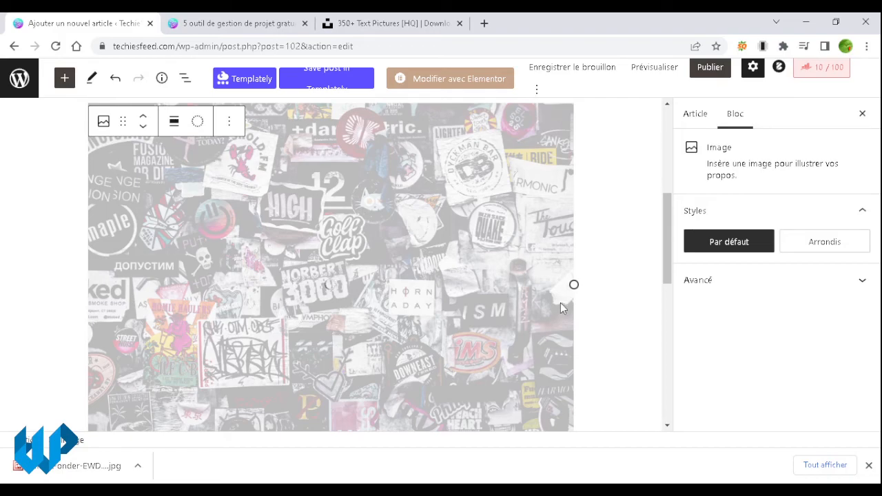
scroll(560, 303, "up", 2)
scroll(560, 303, "down", 2)
scroll(560, 307, "up", 2)
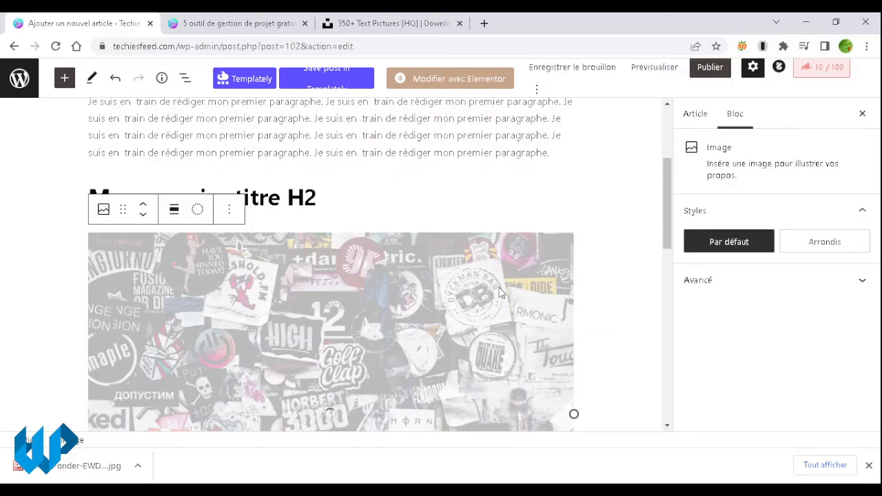
scroll(500, 293, "down", 10)
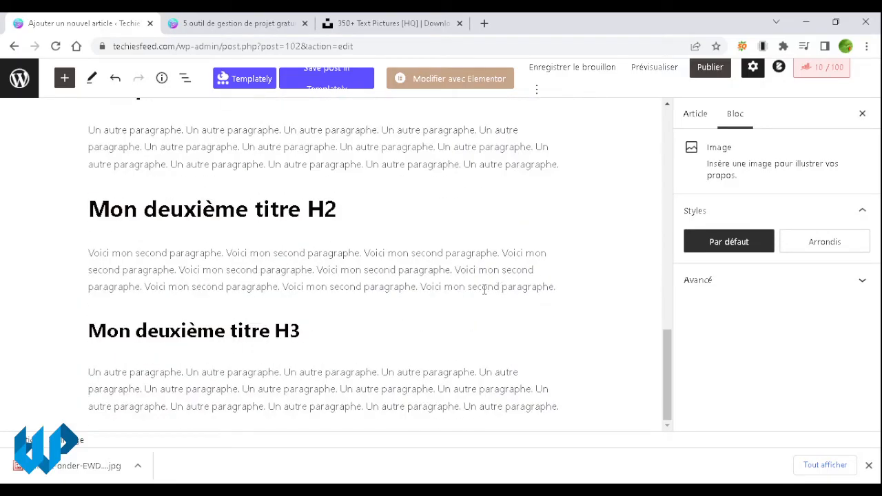
left_click(141, 469)
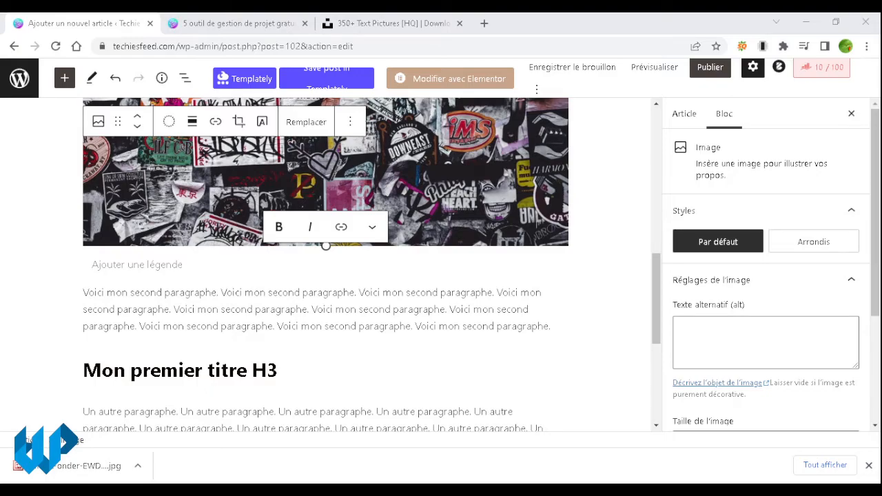
Step: Drop the downloaded sticker JPG under the 'Mon premier titre H3' heading and close the downloads bar
mouse_move(325, 392)
left_mouse_down()
mouse_move(325, 345)
mouse_move(325, 392)
left_mouse_up()
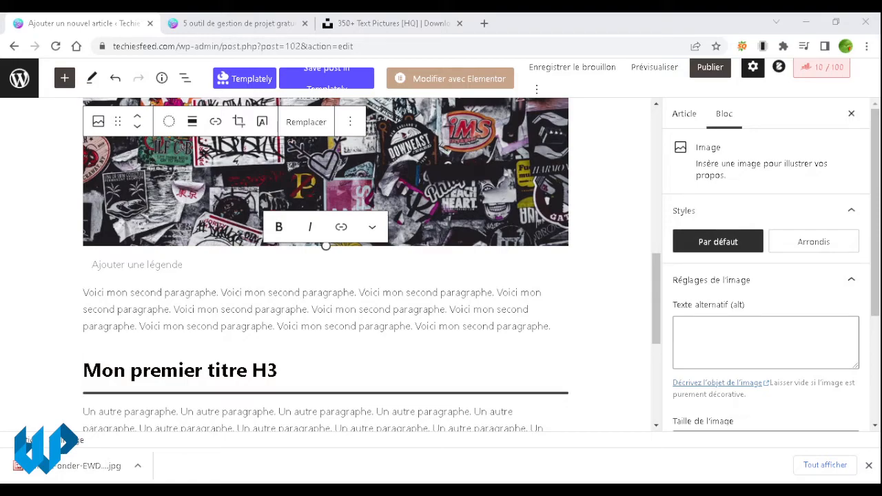
left_click_drag(325, 392, 362, 378)
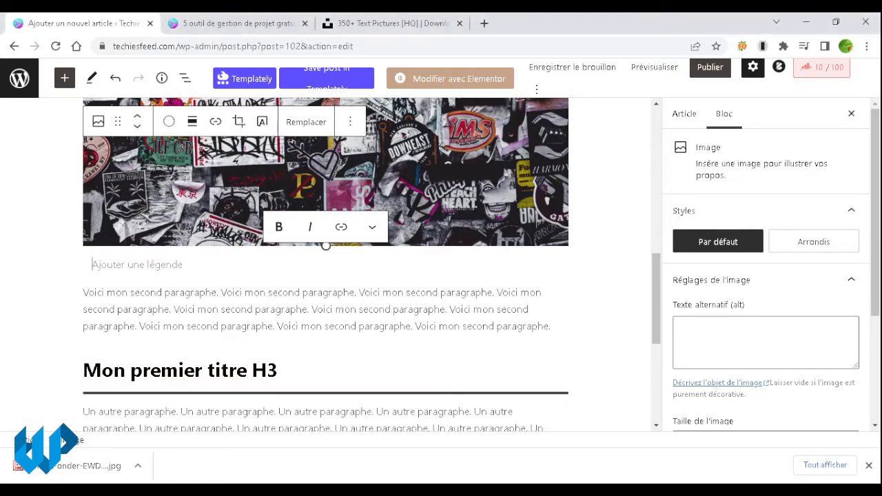
scroll(421, 347, "up", 1)
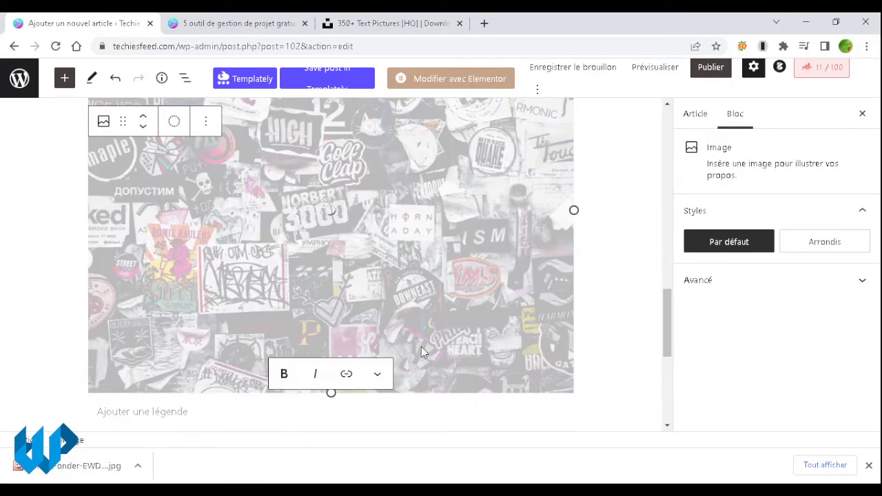
left_click(869, 465)
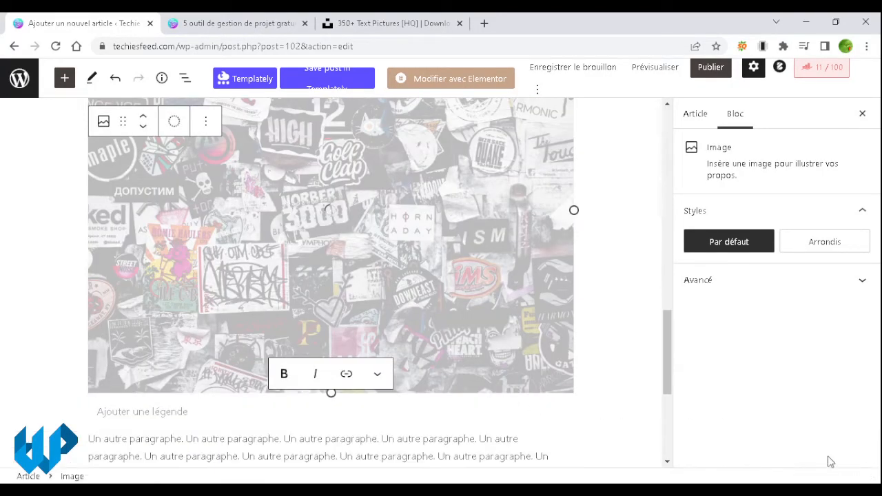
scroll(576, 419, "down", 6)
scroll(569, 416, "up", 5)
scroll(569, 417, "down", 11)
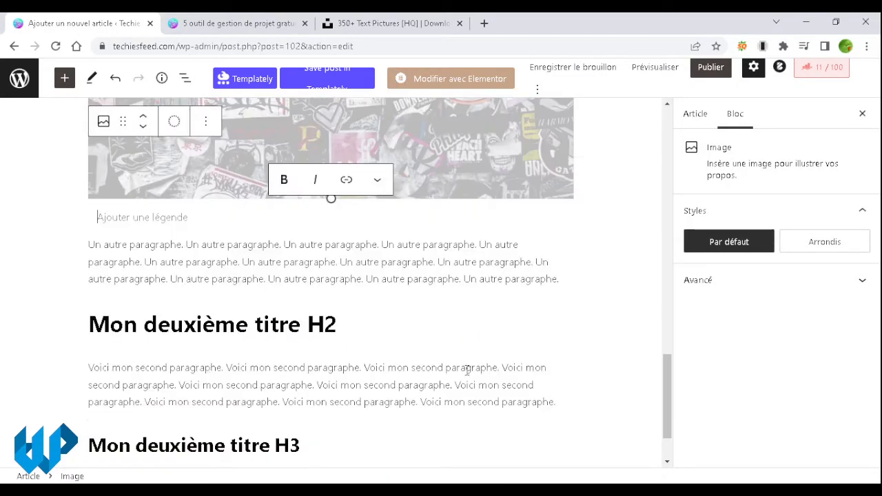
left_click_drag(496, 370, 411, 367)
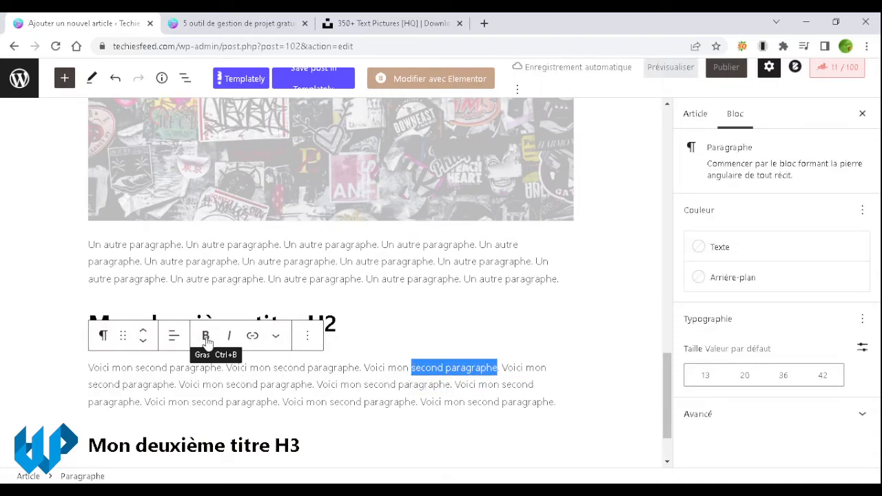
left_click(205, 338)
left_click(205, 338)
left_click(228, 338)
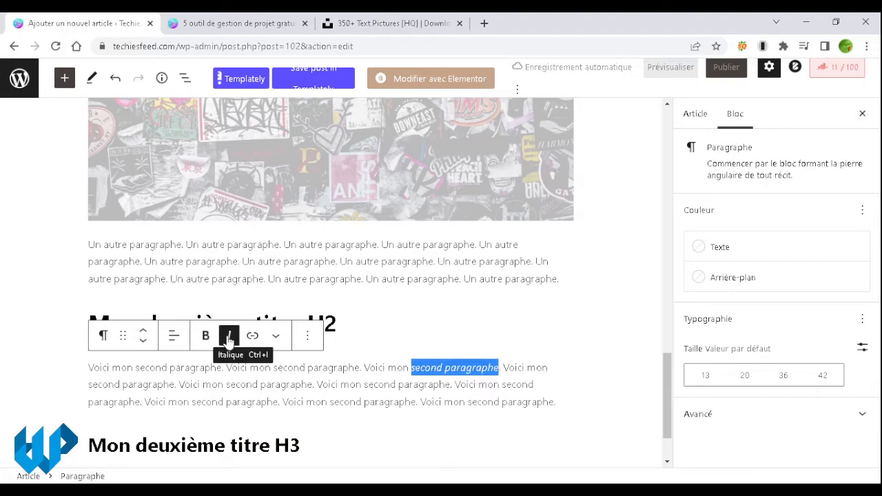
left_click(229, 337)
left_click(252, 337)
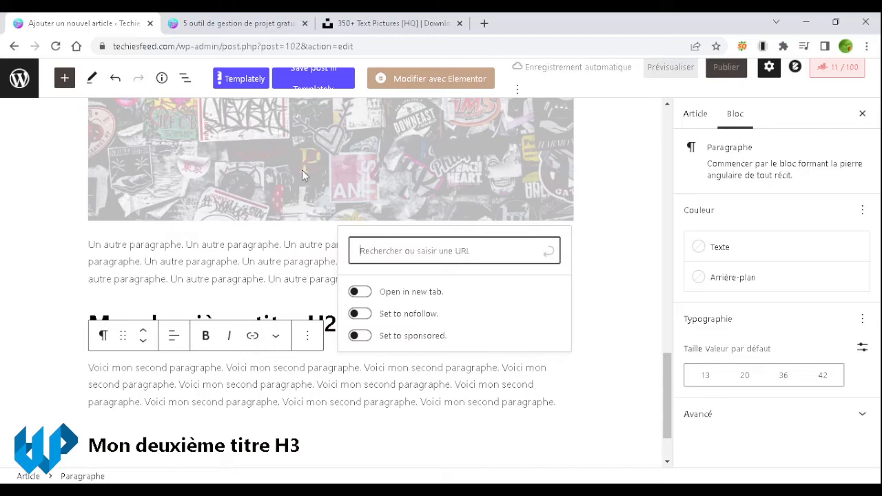
left_click(253, 21)
left_click(266, 46)
key("ctrl+c")
left_click(128, 23)
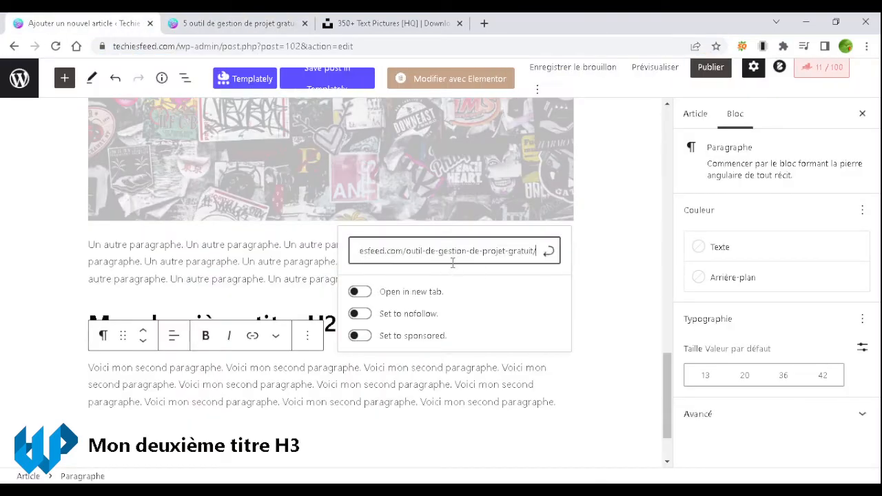
key("ctrl+v")
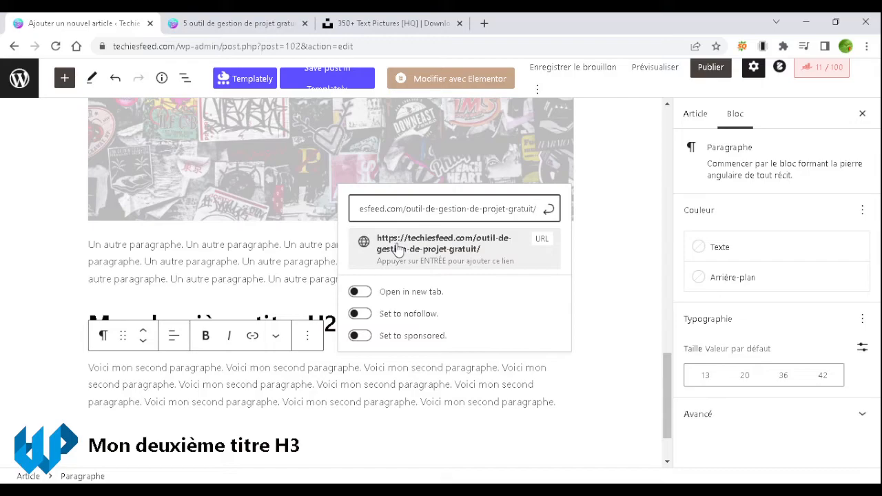
left_click(399, 250)
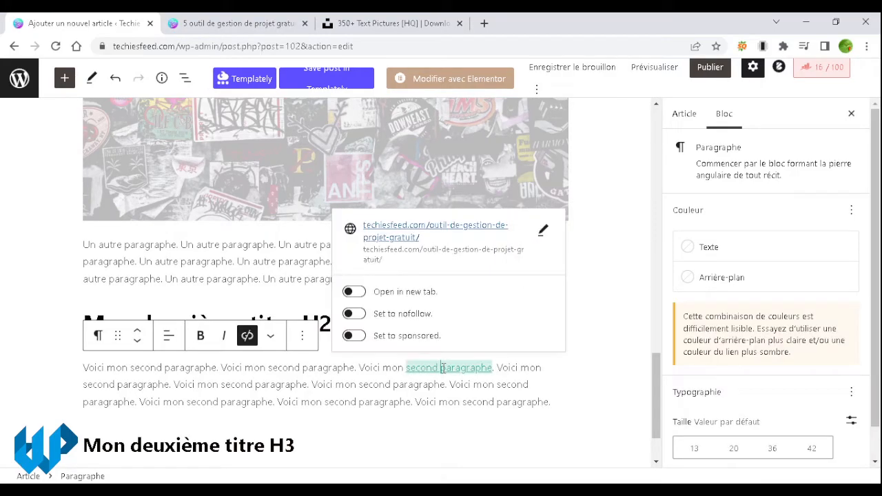
left_click(557, 375)
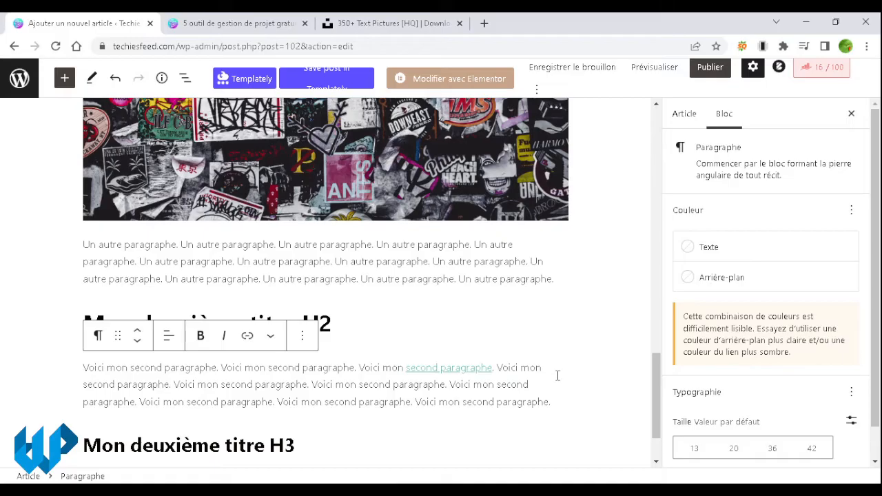
scroll(559, 375, "down", 2)
scroll(561, 375, "up", 8)
scroll(561, 375, "up", 5)
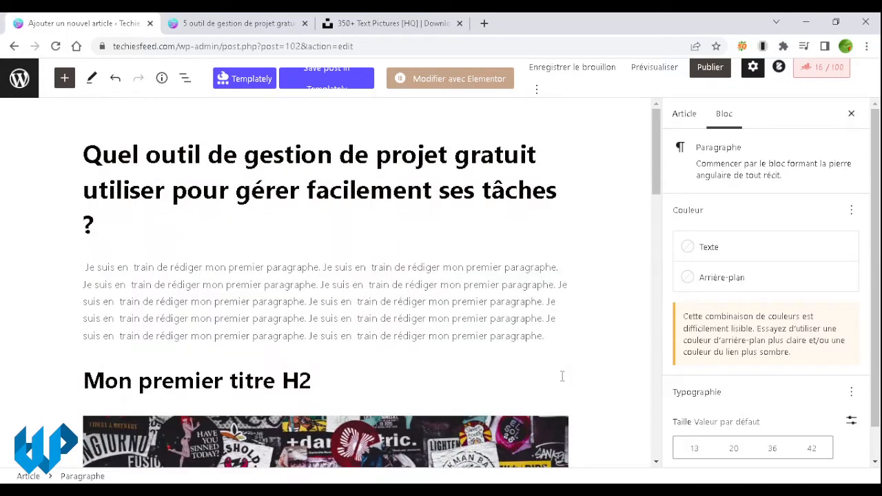
scroll(501, 320, "down", 15)
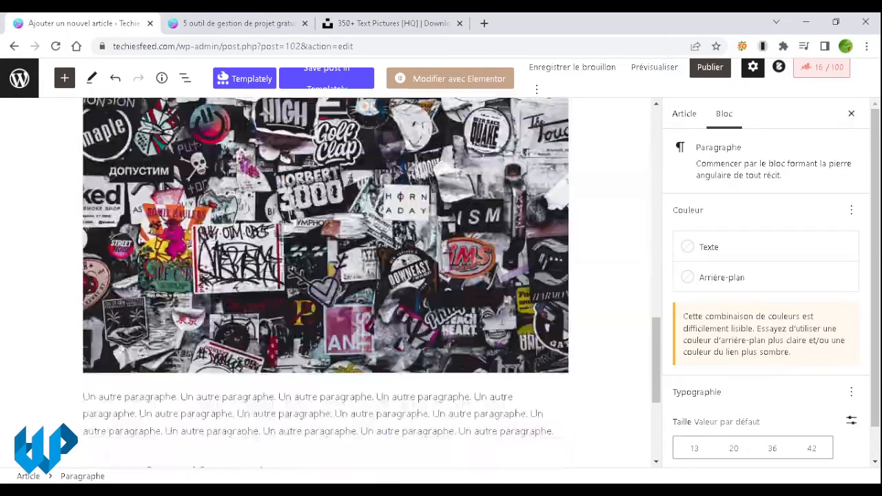
scroll(501, 320, "up", 10)
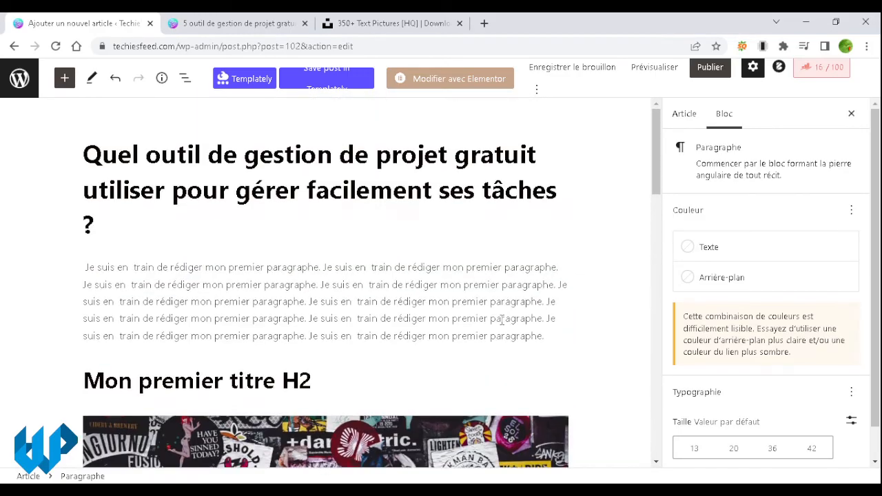
Step: In the Article sidebar's Catégories, tick only 'Logiciels et applications'
left_click(684, 114)
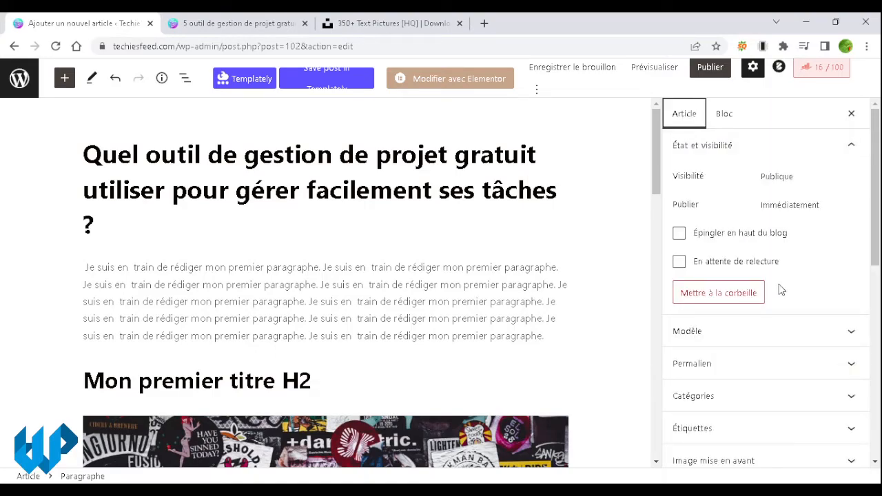
scroll(778, 290, "down", 1)
scroll(744, 307, "down", 1)
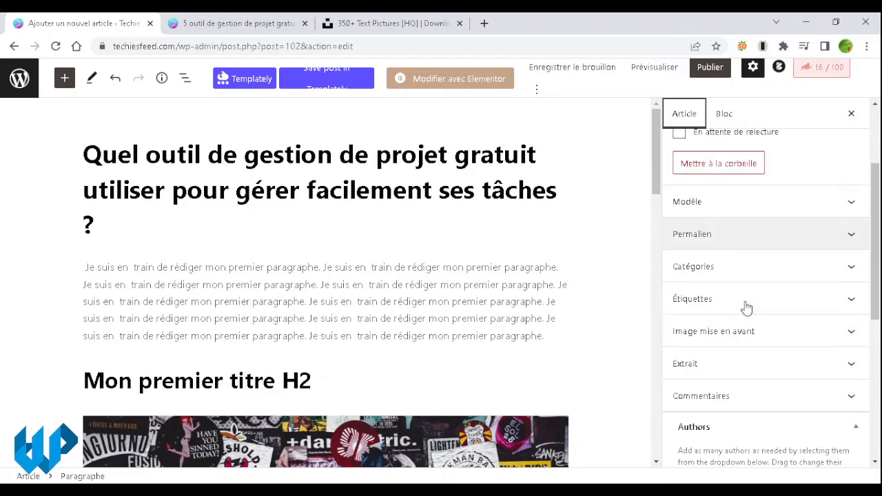
left_click(739, 277)
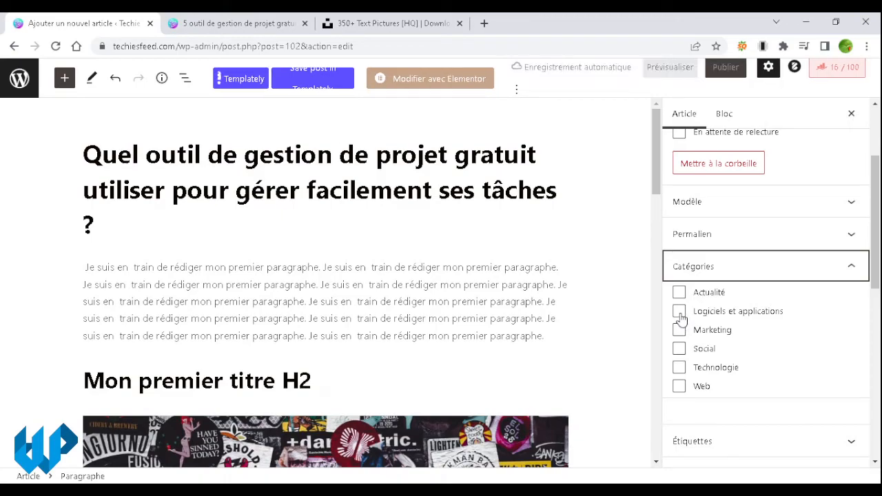
left_click(680, 316)
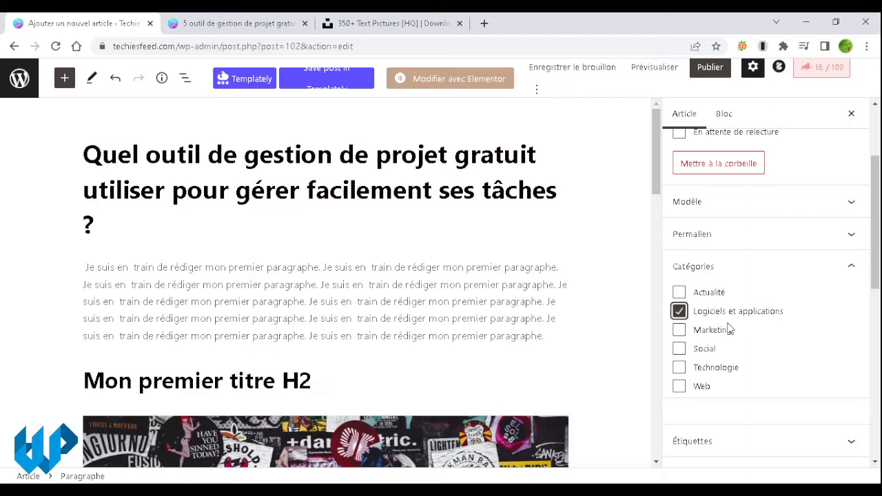
scroll(728, 329, "down", 5)
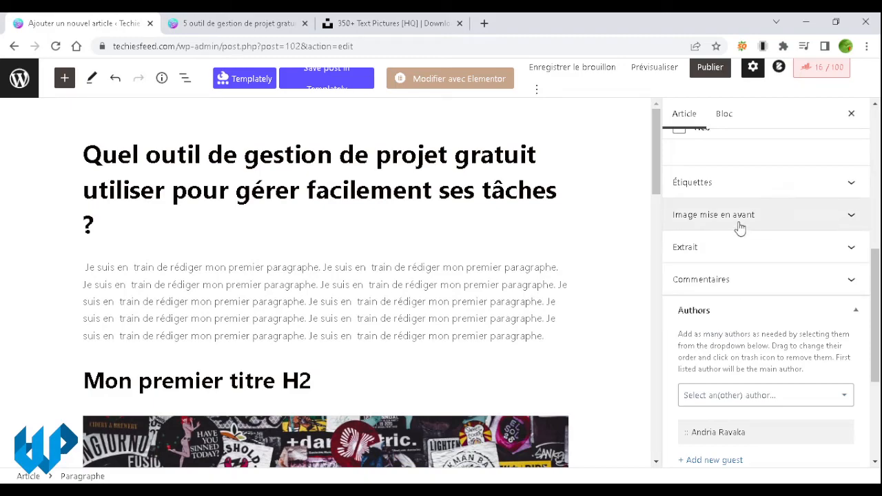
scroll(748, 232, "up", 1)
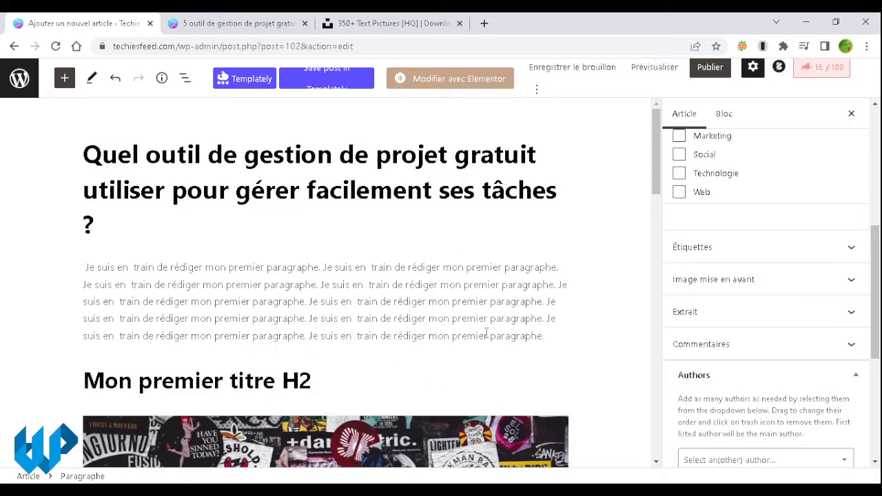
Step: Choose the second sticker-collage thumbnail in the Médiathèque as the Image mise en avant
left_click(728, 292)
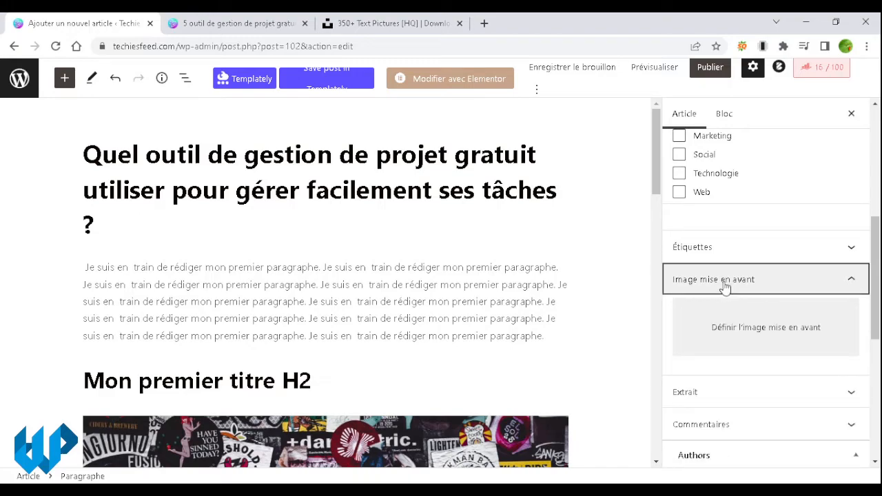
left_click(750, 341)
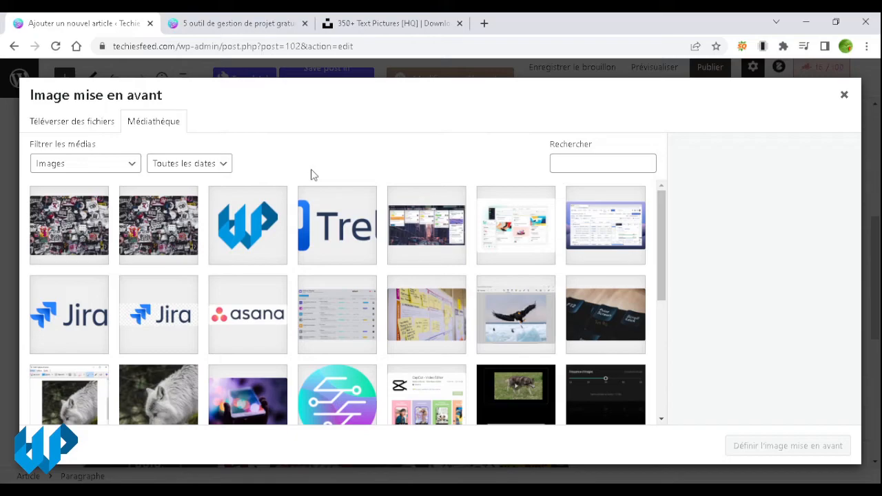
scroll(449, 303, "down", 3)
scroll(449, 304, "up", 3)
scroll(435, 312, "down", 5)
scroll(435, 311, "up", 5)
left_click(158, 237)
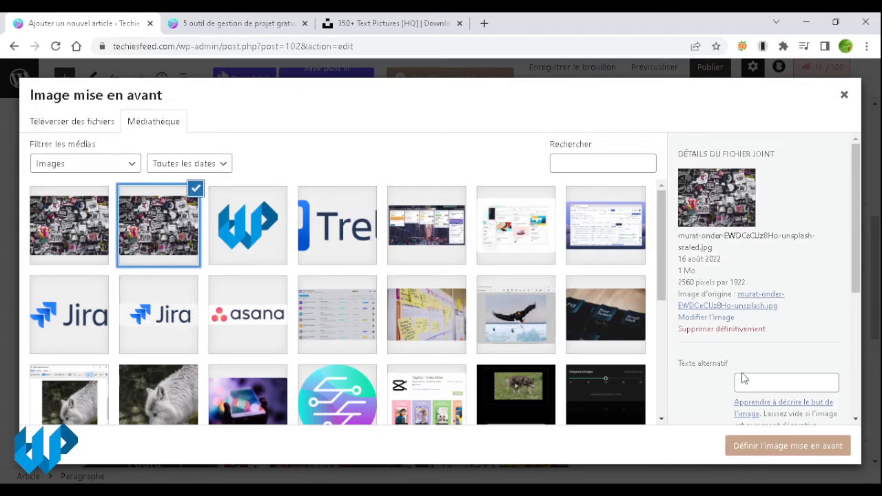
left_click(765, 447)
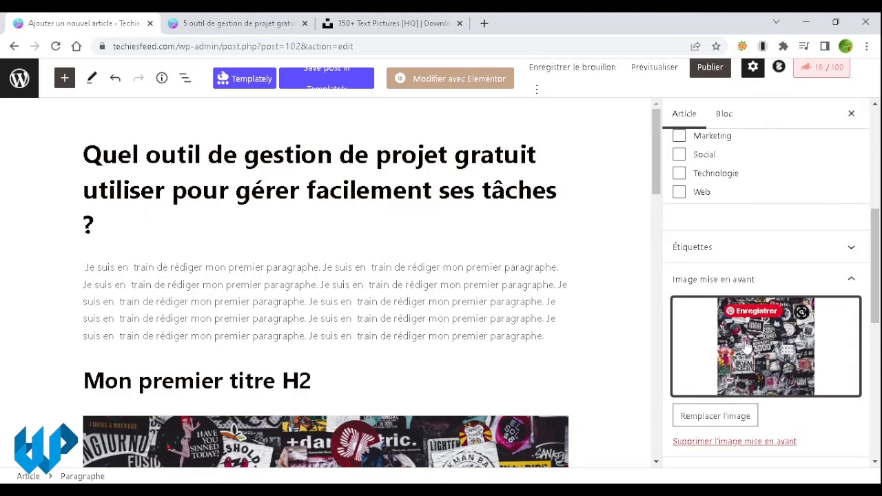
scroll(606, 351, "down", 3)
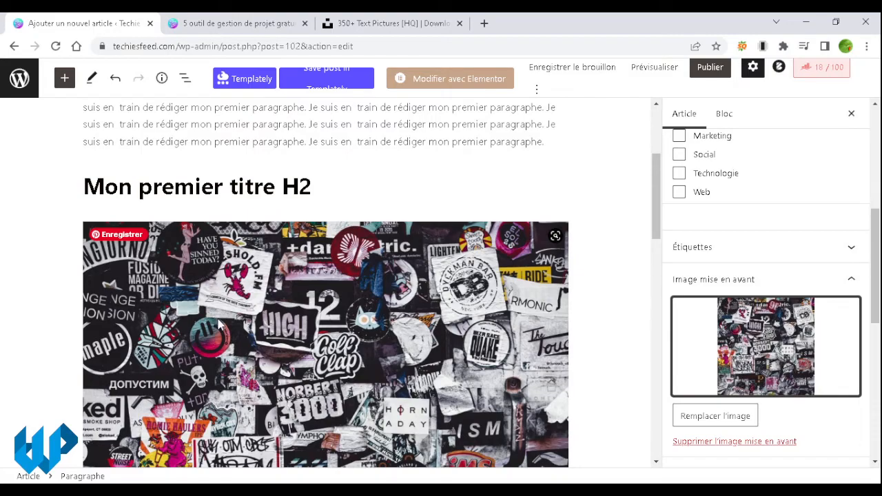
scroll(219, 323, "down", 3)
scroll(219, 323, "up", 6)
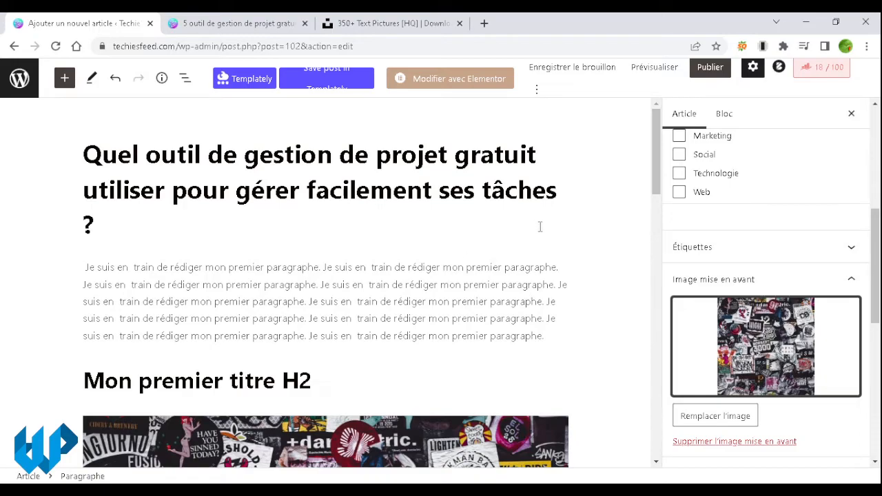
Step: Copy 'paragraphe' from the first paragraph into Rank Math's Mot-clé principal field
left_click(828, 73)
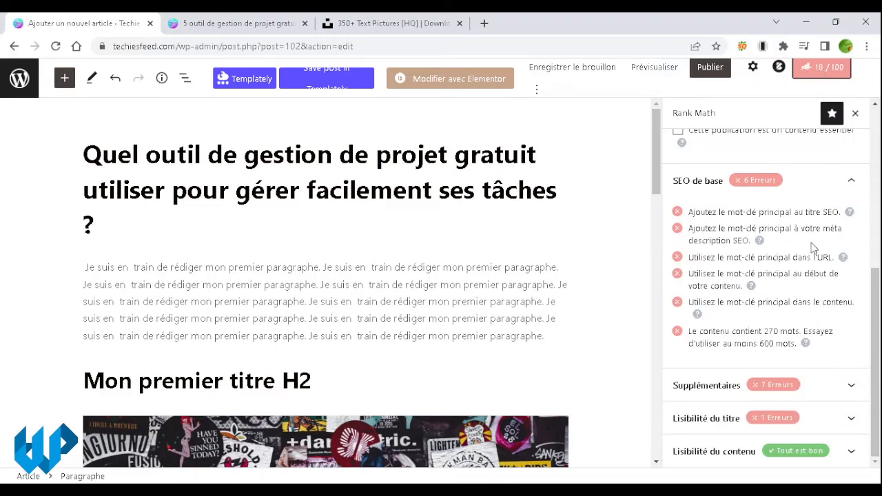
scroll(811, 252, "up", 5)
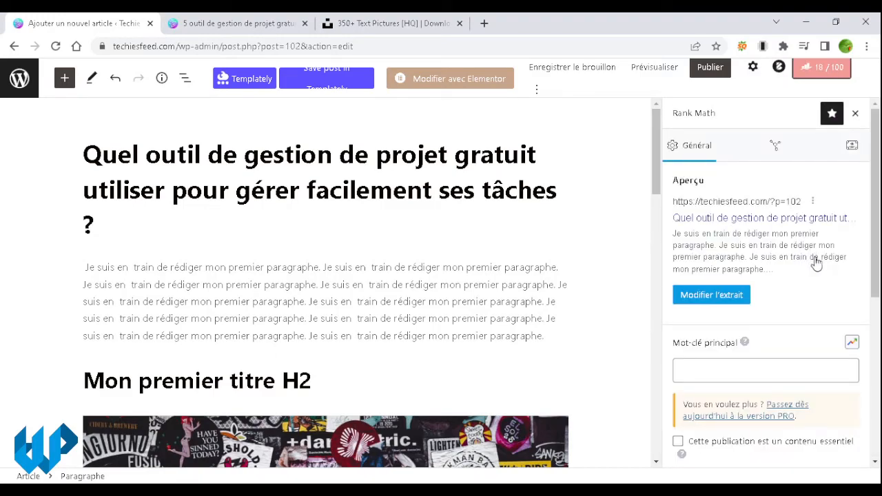
left_click(804, 371)
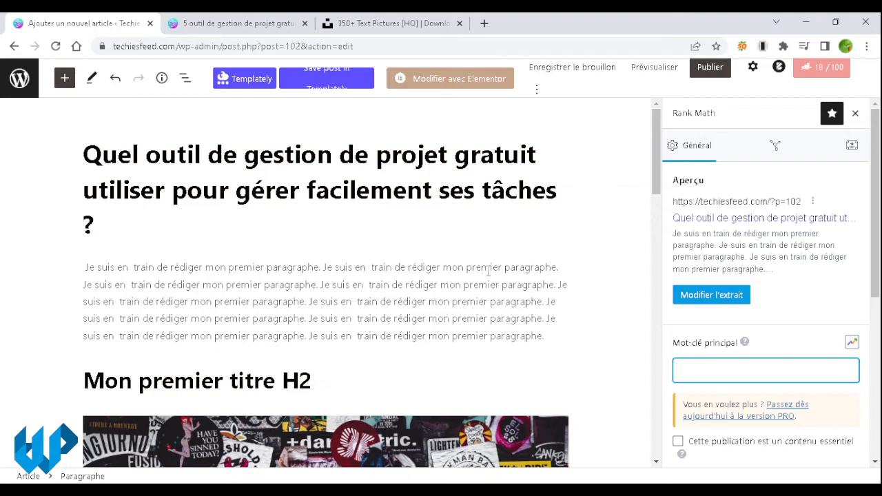
left_click(525, 267)
double_click(525, 267)
key("ctrl+c")
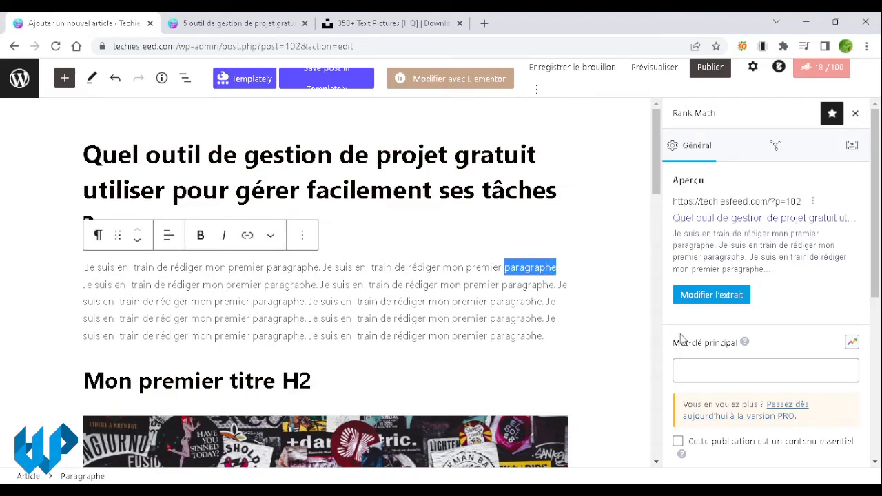
left_click(723, 370)
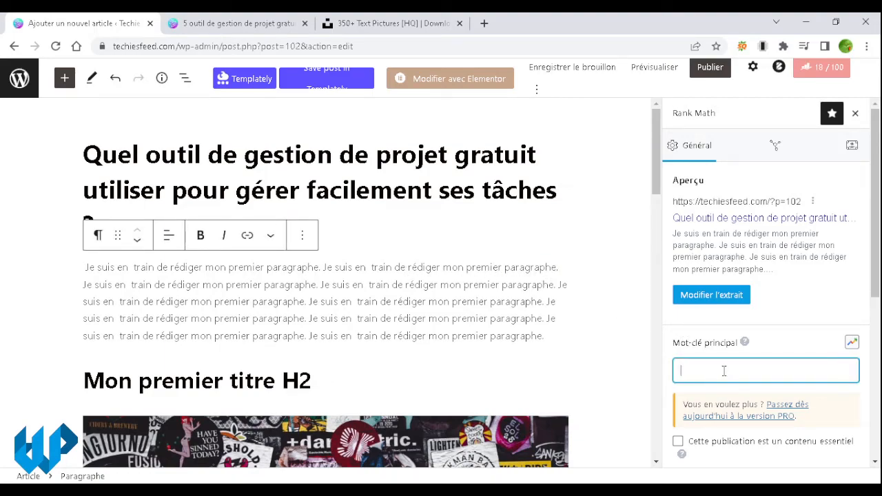
key("ctrl+v")
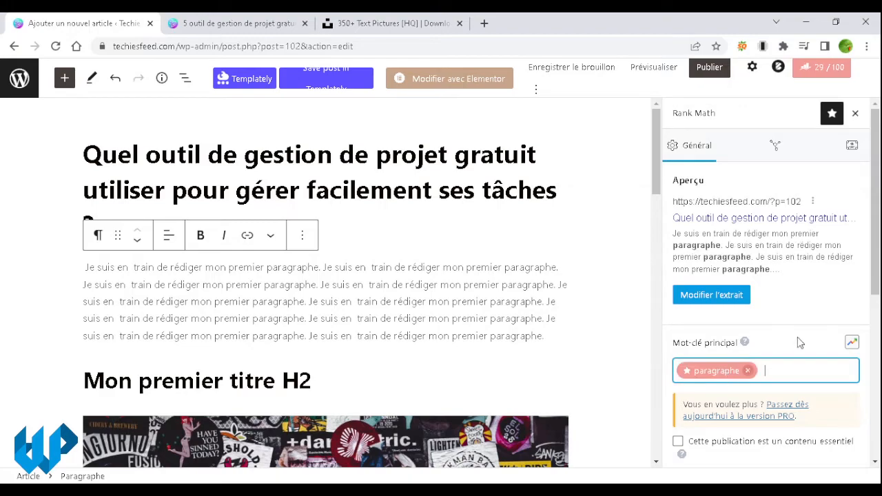
Step: Open Rank Math's snippet editor and look over the title template, permalink and 60-character limit
left_click(743, 295)
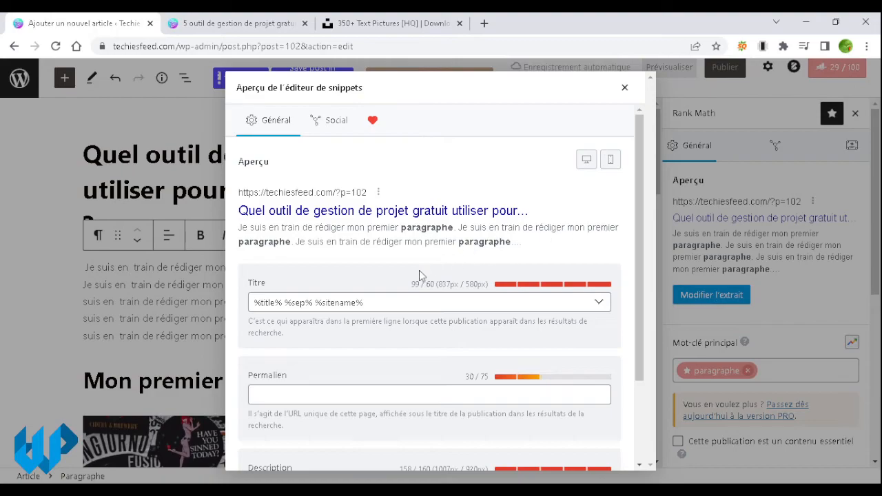
triple_click(401, 301)
scroll(418, 335, "down", 3)
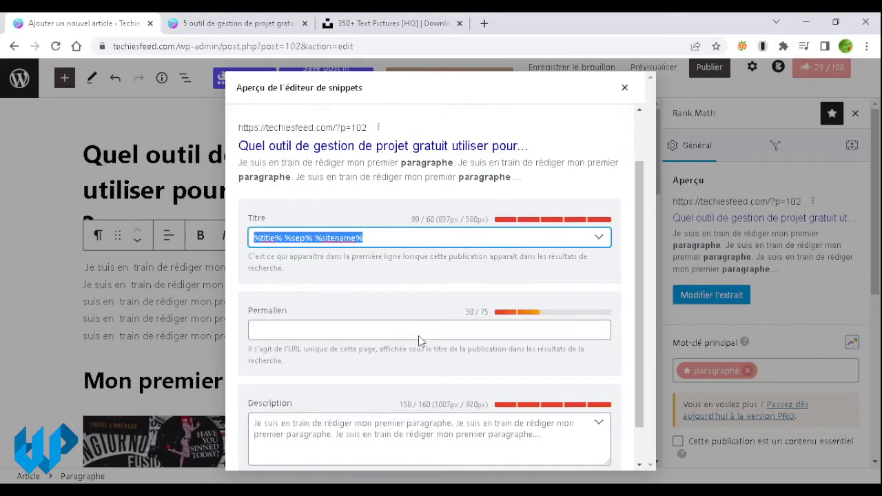
left_click(421, 294)
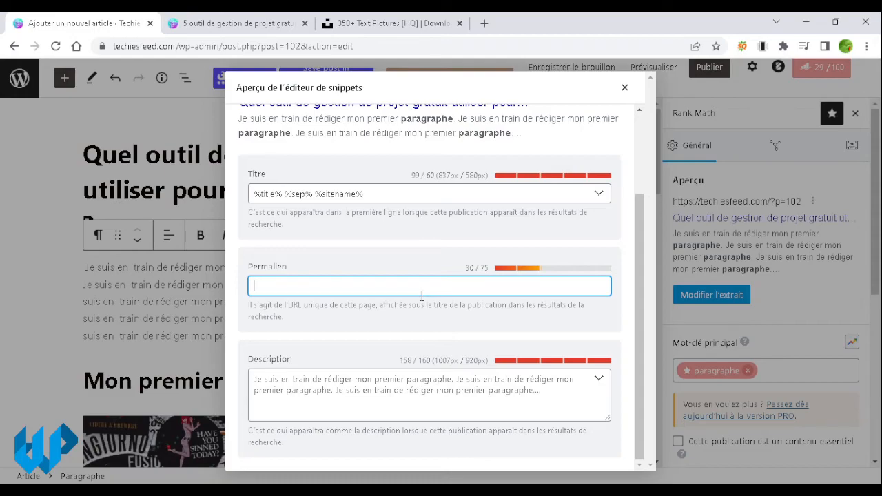
scroll(441, 279, "up", 1)
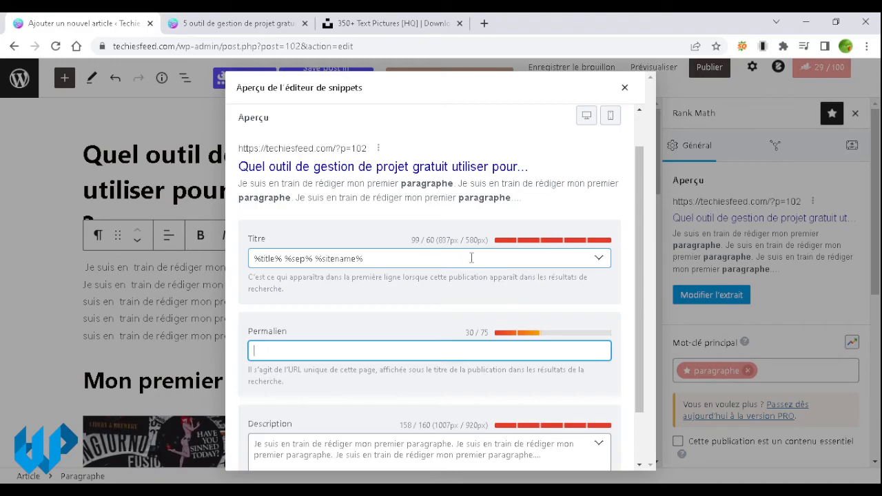
double_click(430, 239)
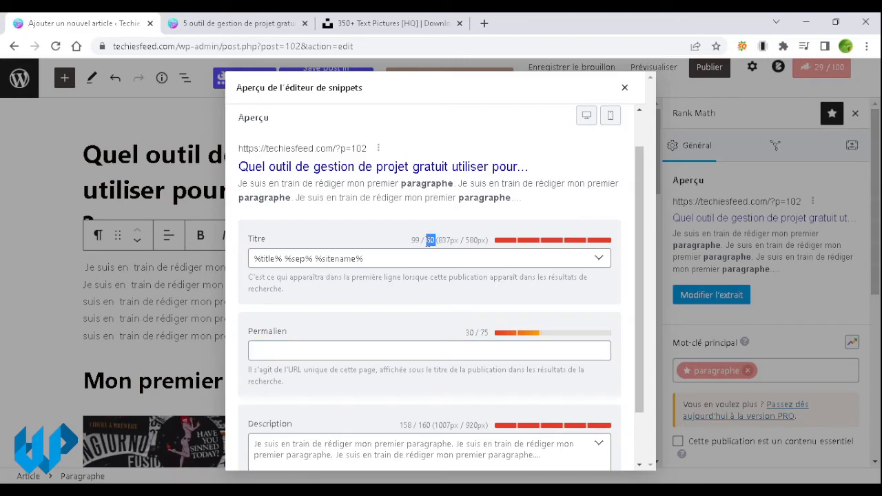
Step: Retype the SEO title as 'Comment écrire un paragraphe avec l'éditeur de Wordpress'
triple_click(476, 259)
type("c")
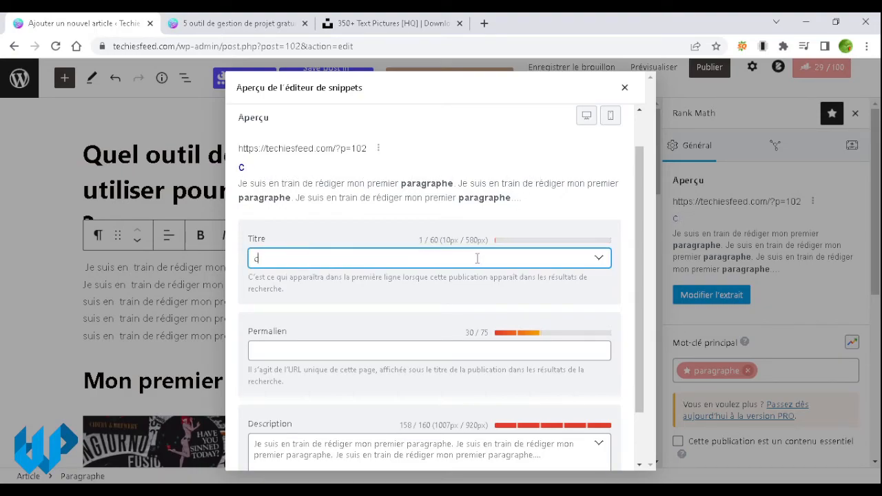
type("d")
key("BackSpace")
key("BackSpace")
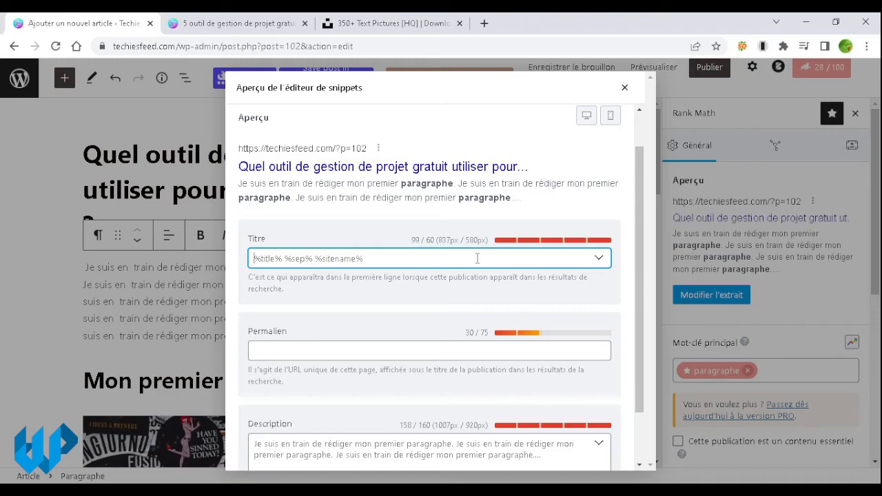
type("c")
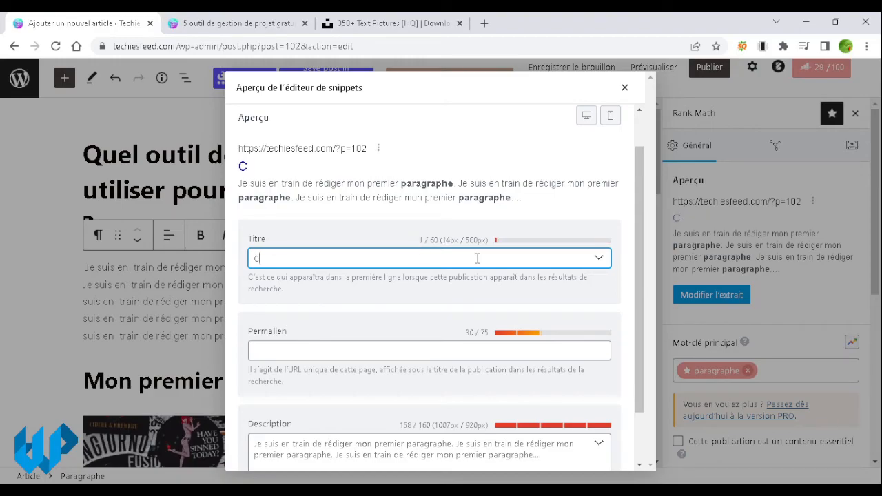
type("omment écrire un paragraphe sous Wordpress")
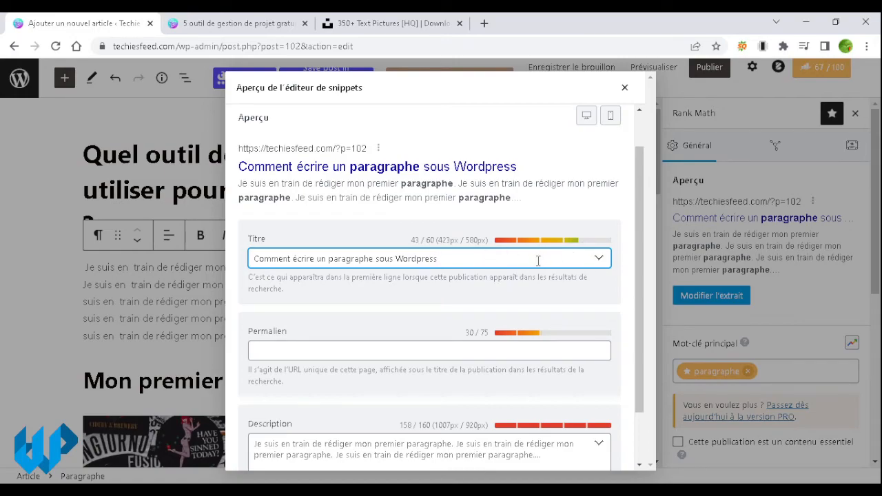
double_click(386, 259)
type("avec l'éd")
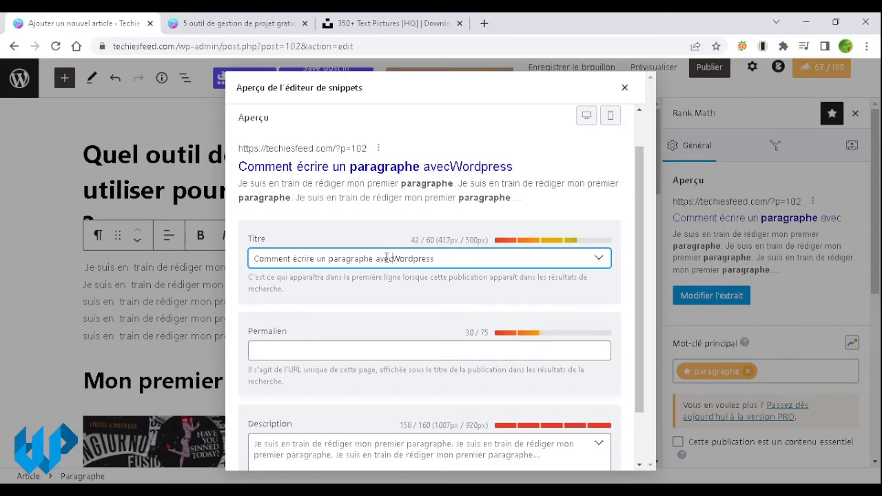
type("iteyr")
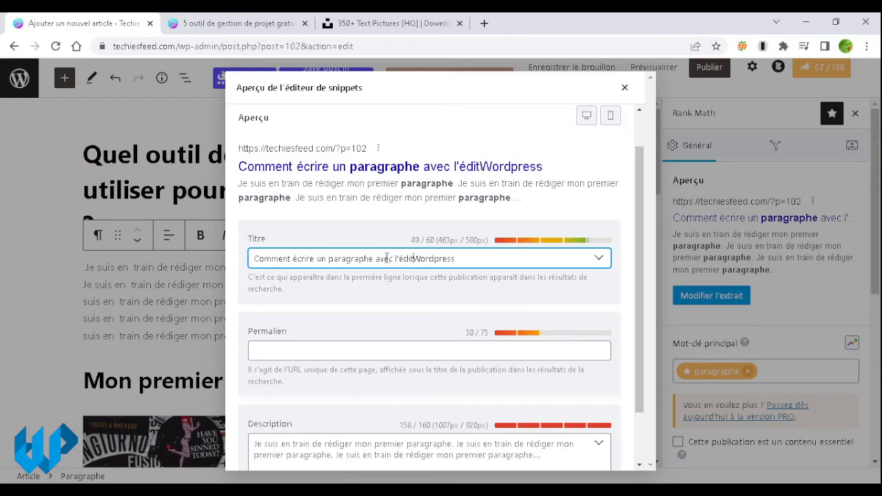
key("BackSpace")
key("BackSpace")
type("ur ")
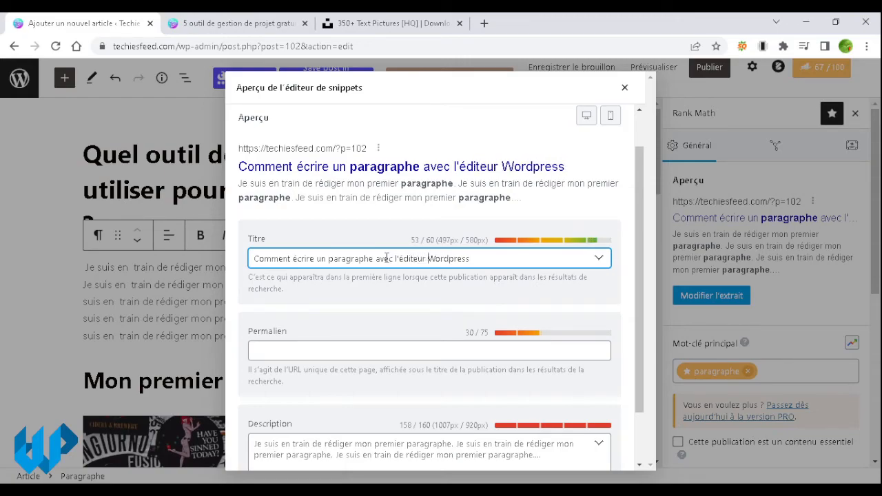
type("de")
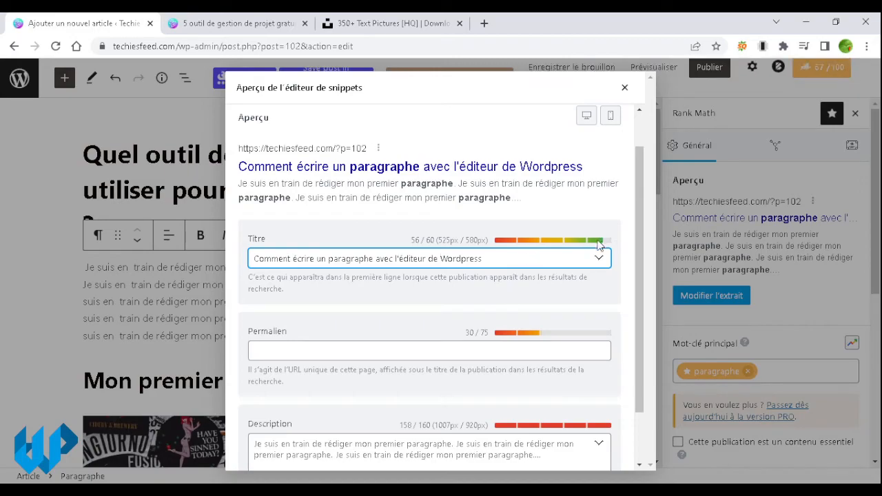
Step: Set the permalink slug to comment-ecrire-paragraphe-editeur-wordpress
left_click(329, 349)
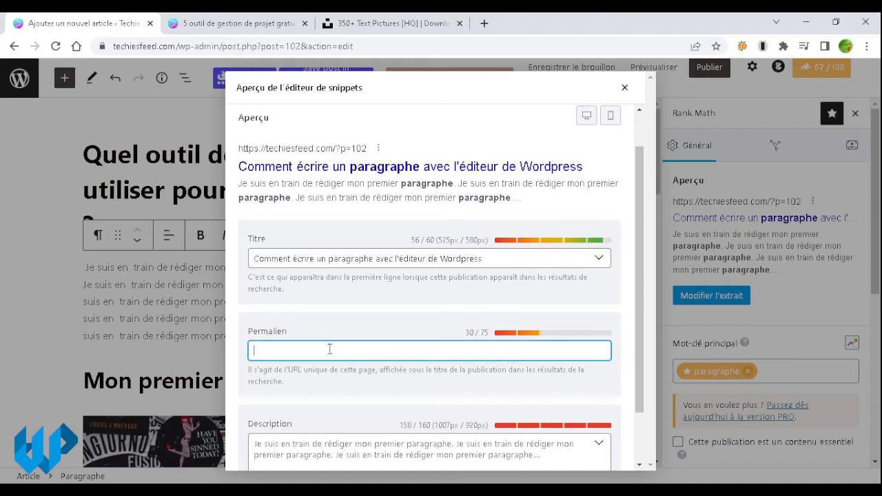
type("paragraphe editeur wordpress")
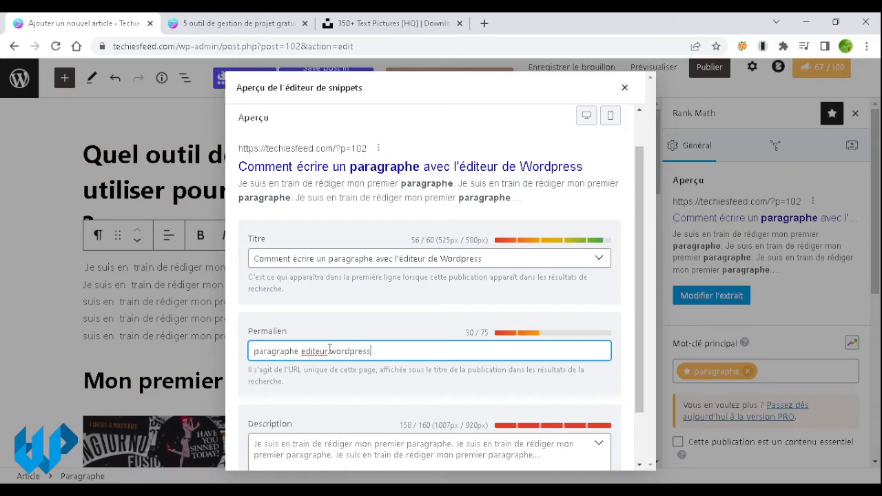
left_click(339, 372)
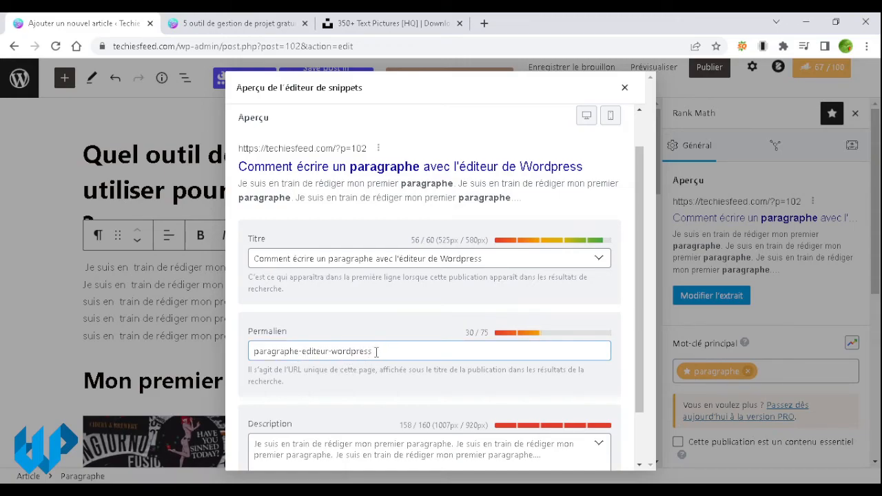
left_click_drag(376, 352, 253, 350)
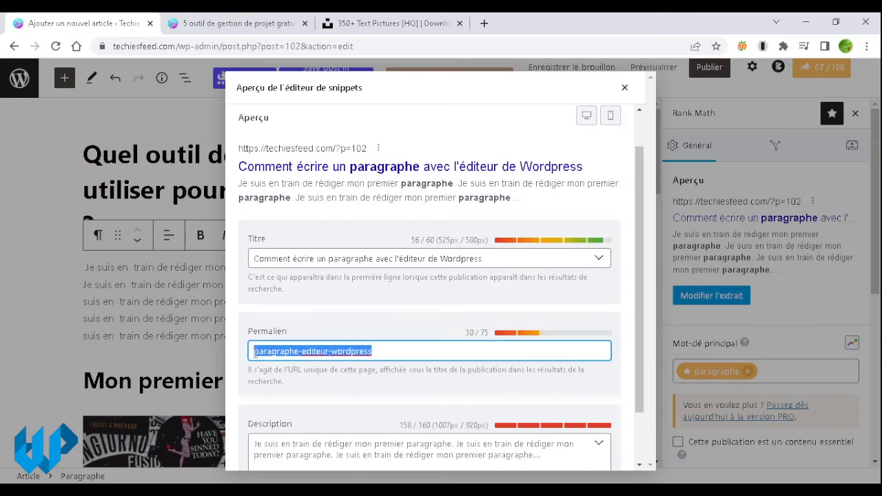
left_click(409, 349)
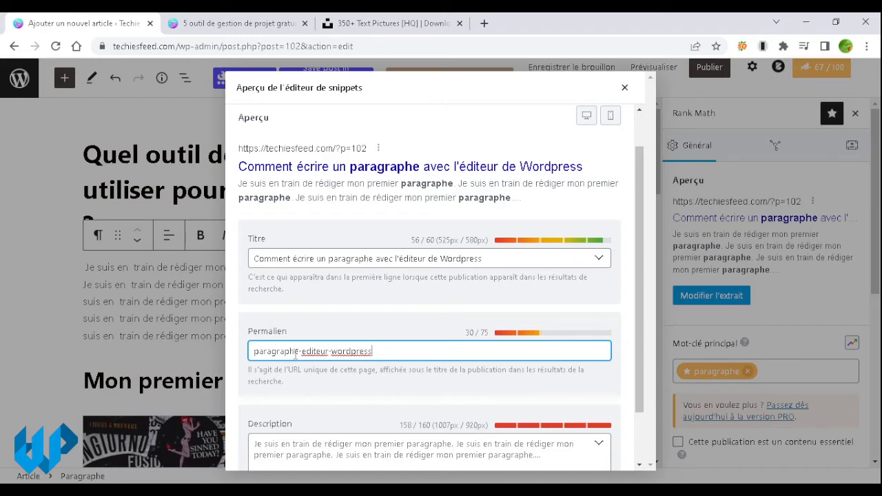
left_click(254, 351)
type("comment e")
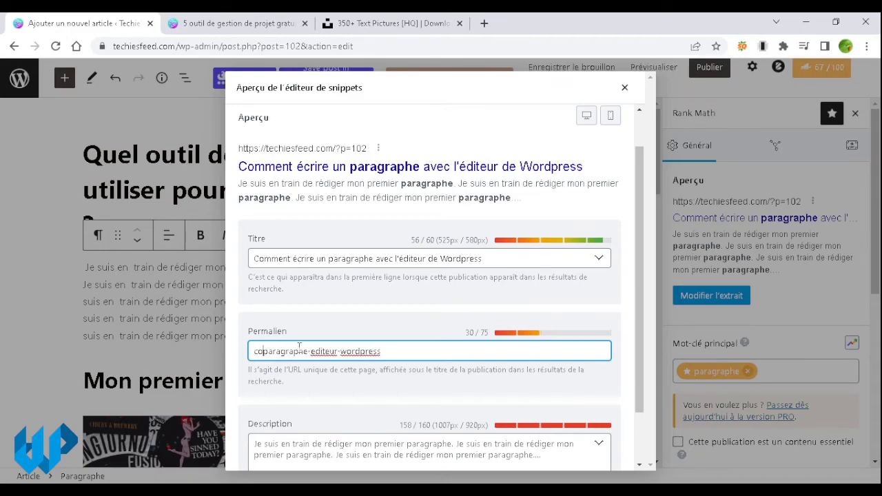
type("crire")
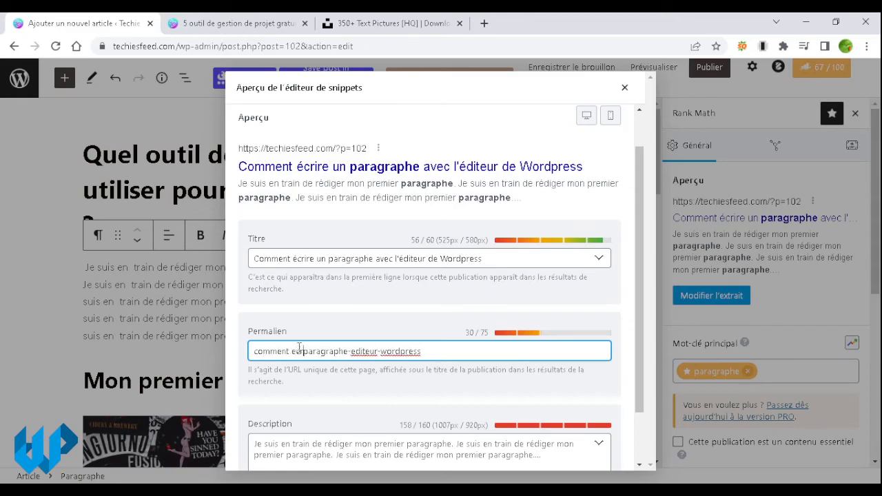
left_click(495, 352)
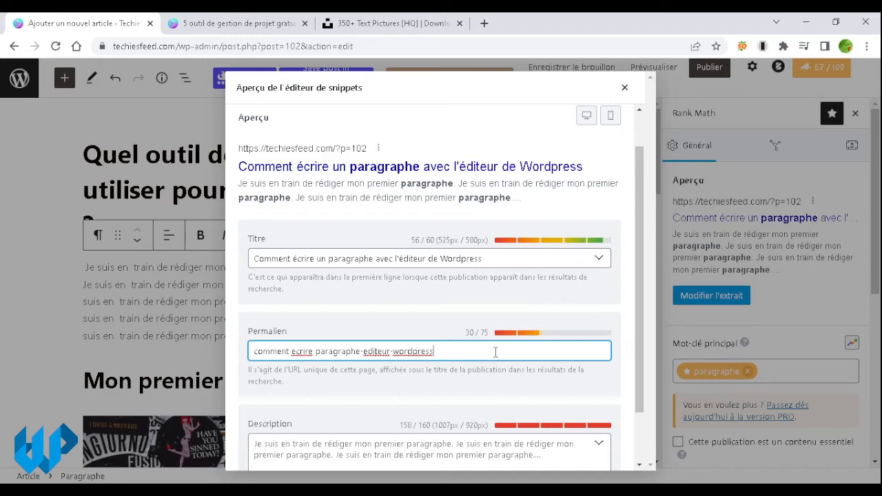
Step: Enter the meta description 'Voici comment on rédige un paragraphe sous le nouvel éditeur wordpress'
scroll(496, 352, "down", 1)
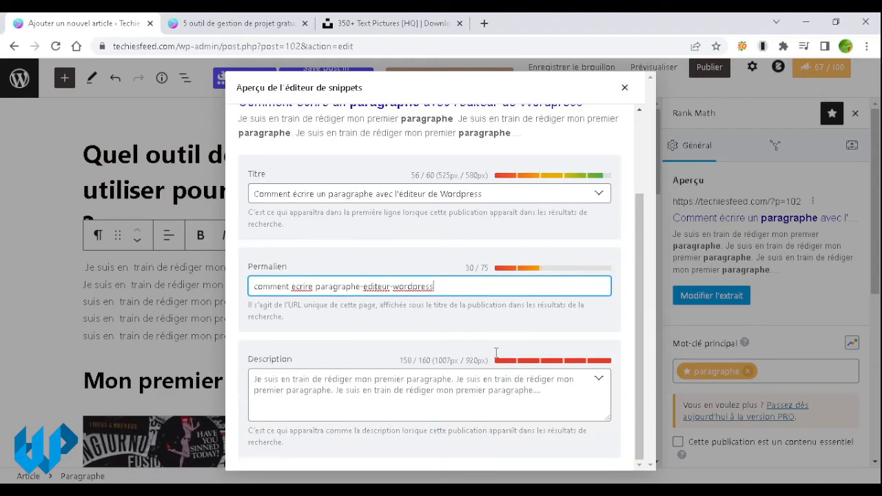
left_click(498, 388)
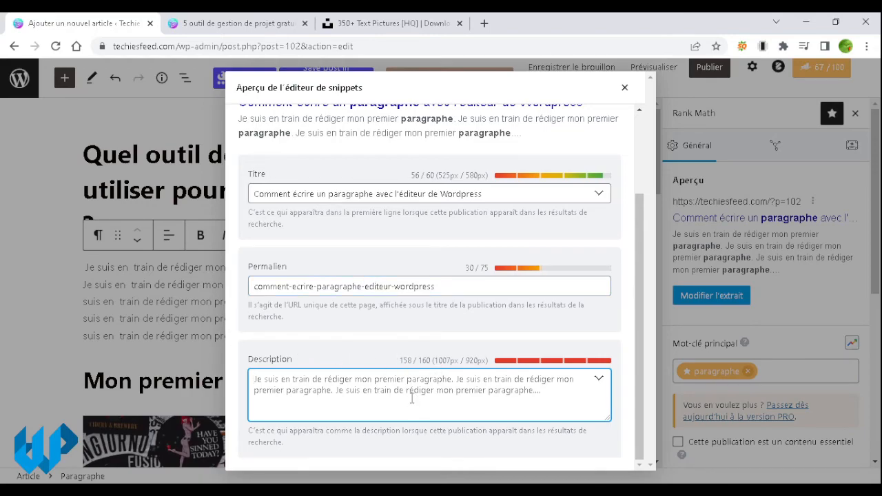
type("v")
key("BackSpace")
type("V")
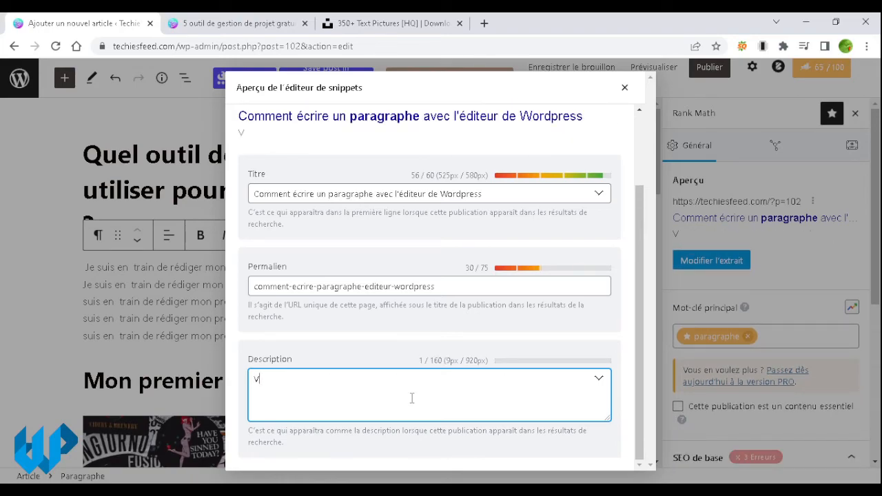
type("oici comment o")
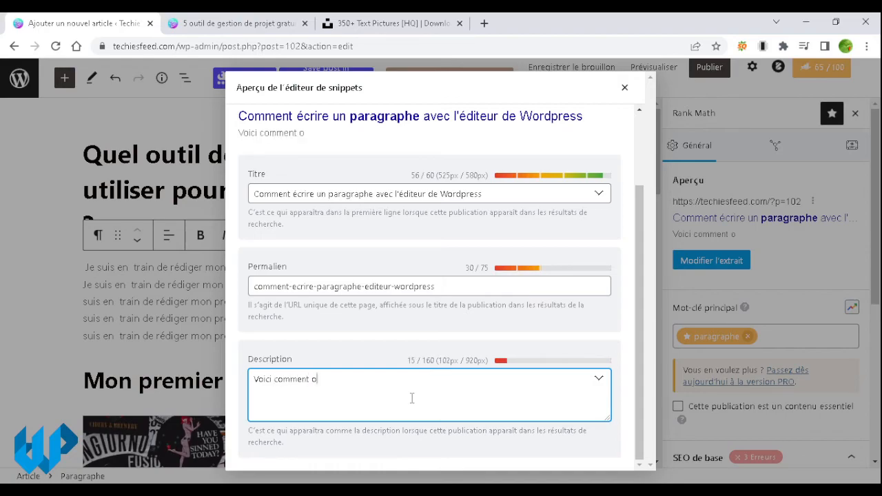
type("n rédige ")
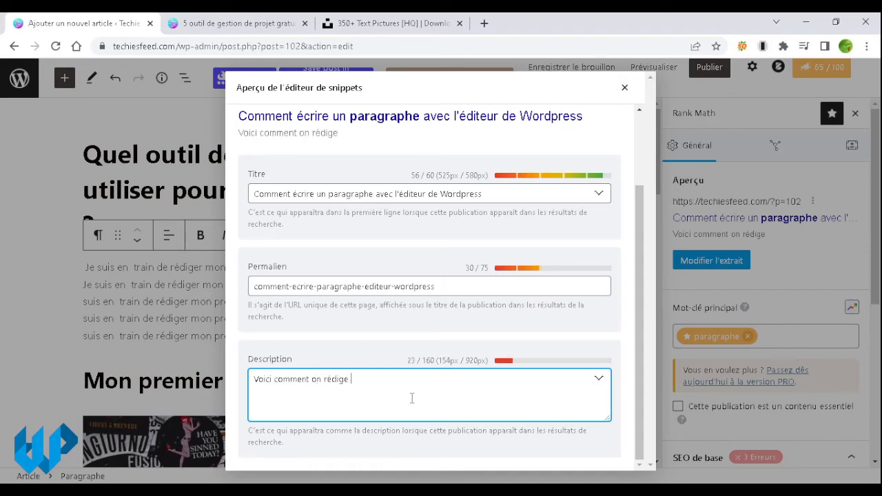
type("un paragraphe sous le nouvek")
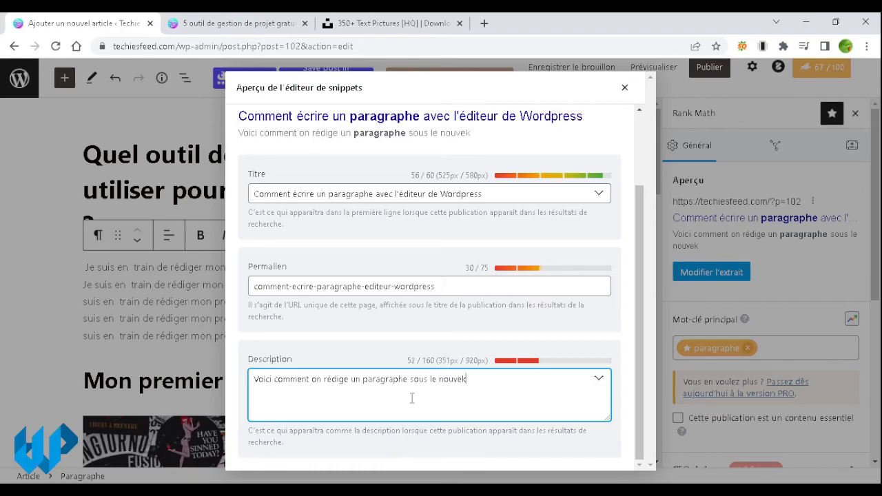
key("BackSpace")
type("l déri")
type("éditeu")
type("r wir")
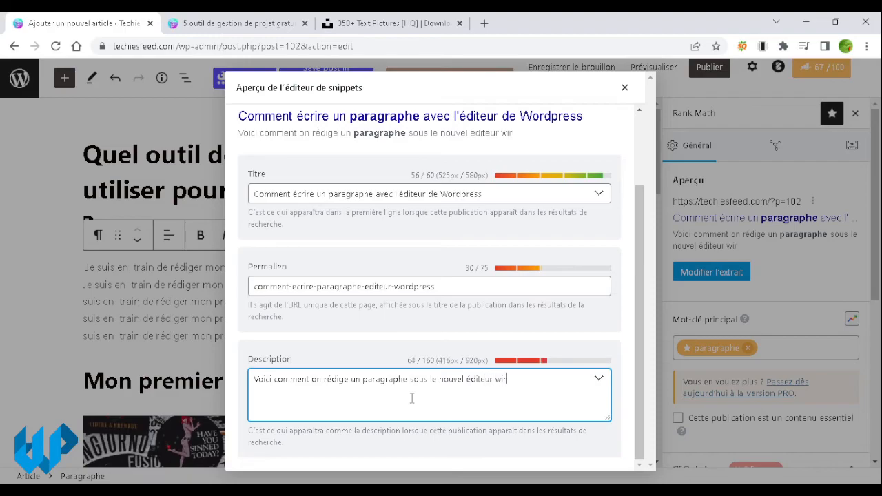
type("dopress")
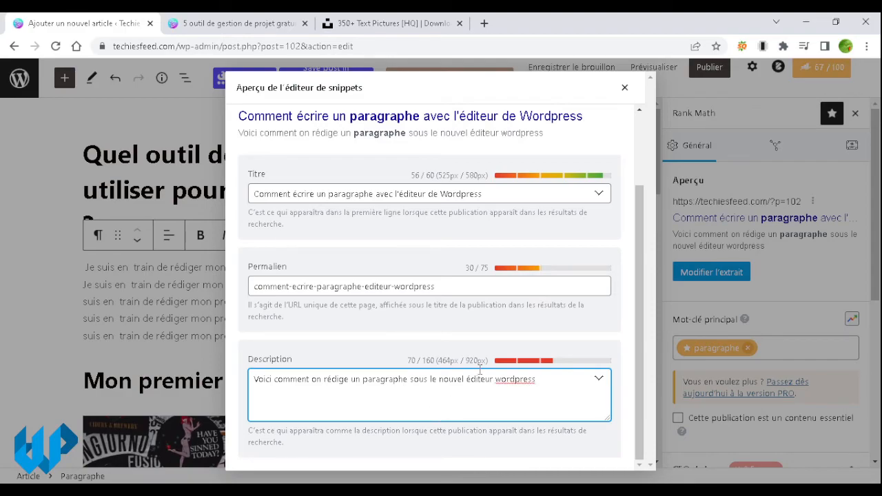
left_click(642, 310)
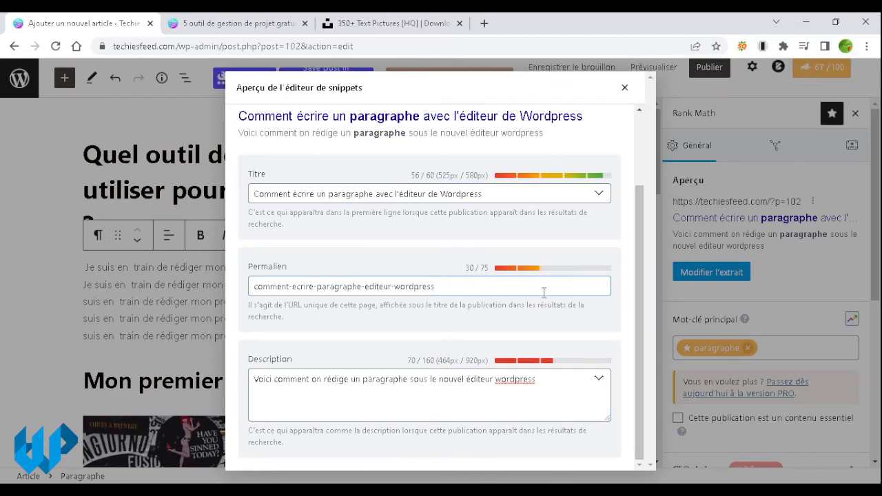
left_click(625, 88)
scroll(787, 248, "down", 5)
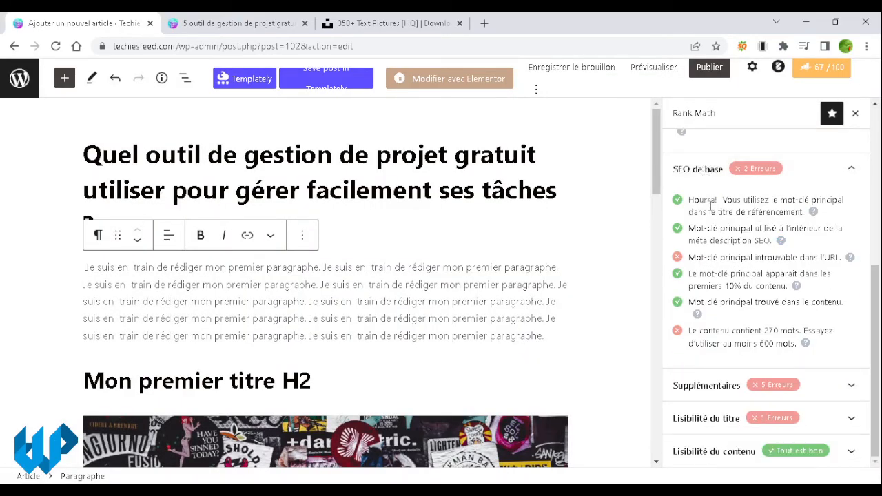
triple_click(721, 259)
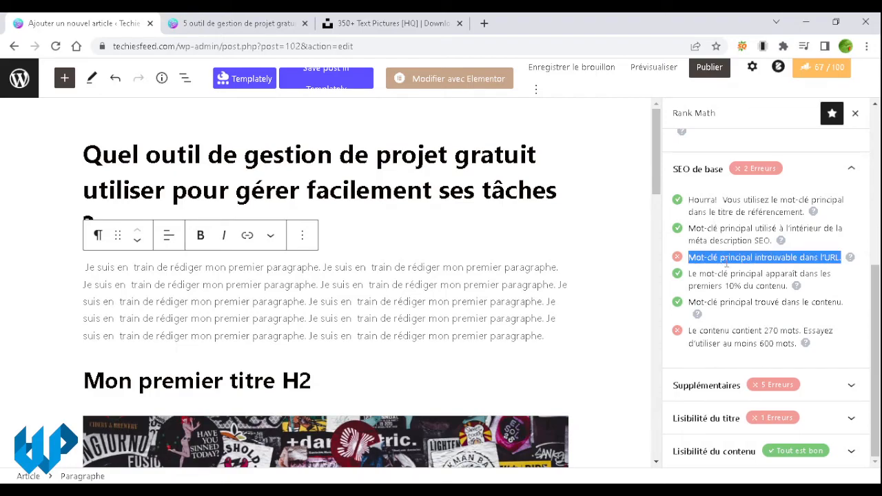
left_click(726, 263)
triple_click(728, 274)
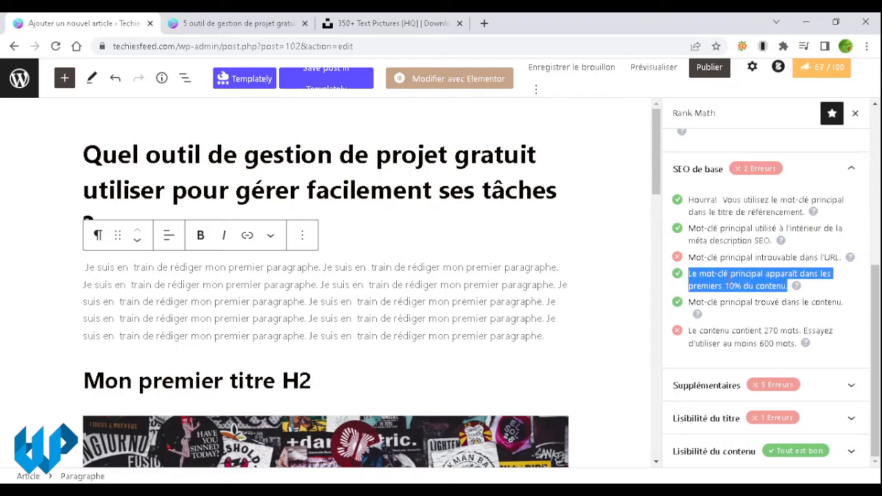
scroll(727, 282, "up", 2)
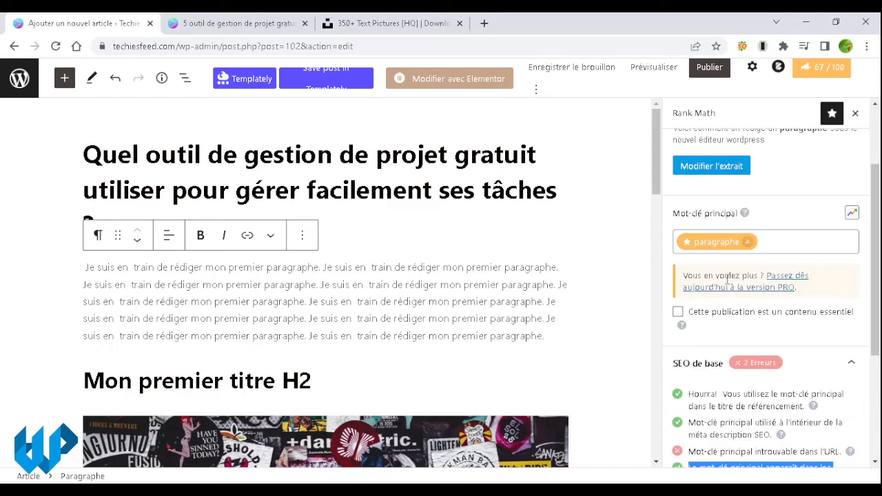
scroll(727, 279, "down", 2)
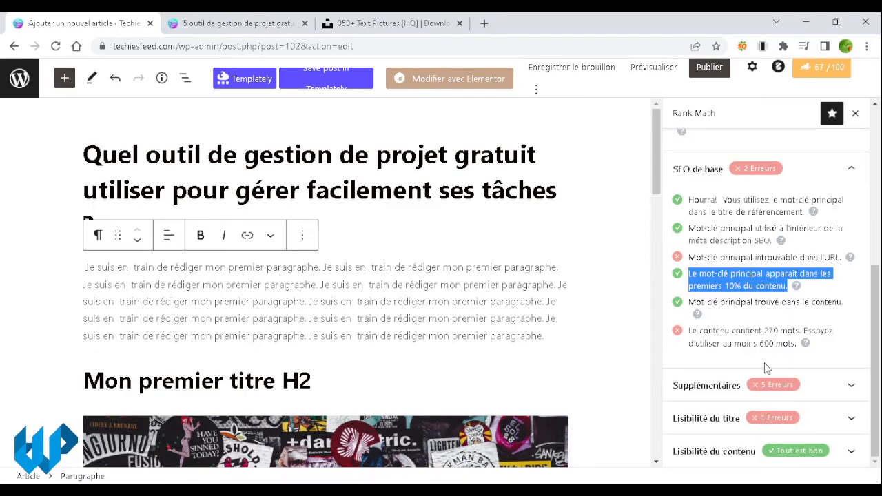
left_click(824, 387)
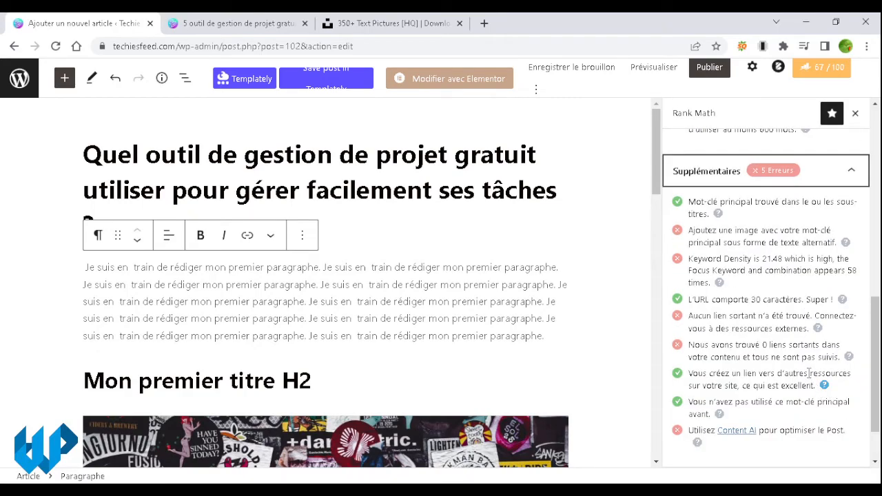
triple_click(759, 259)
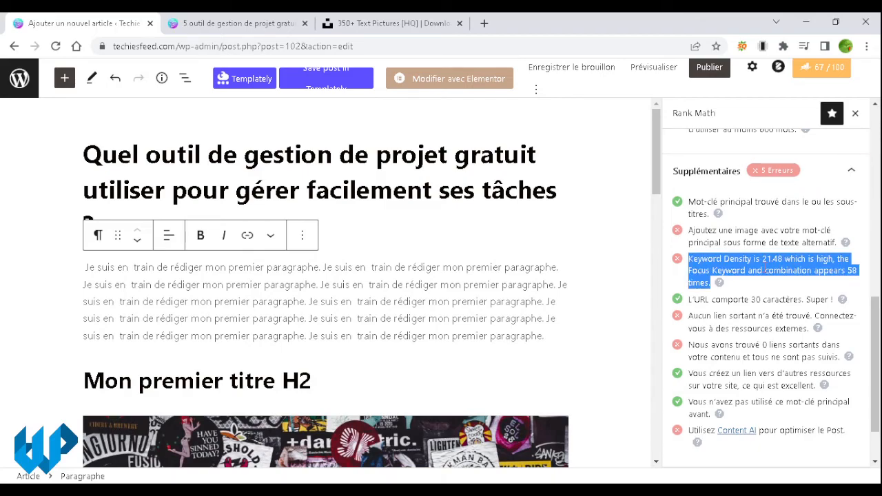
triple_click(772, 238)
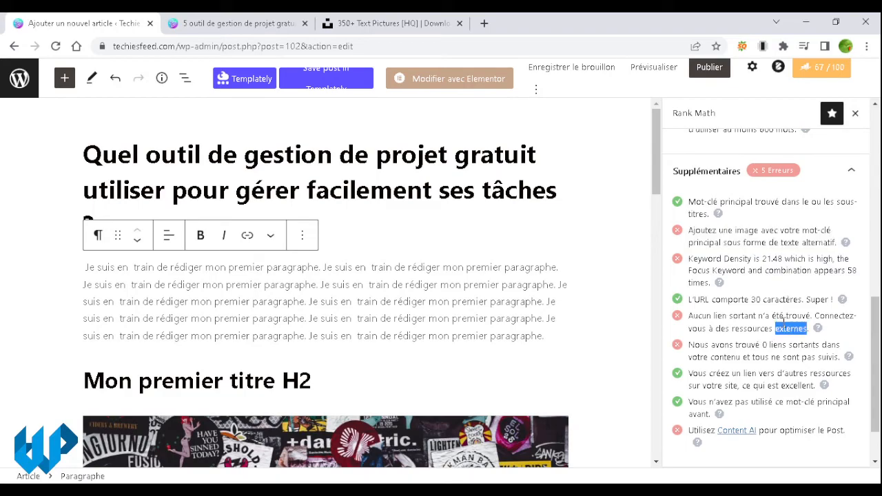
triple_click(784, 323)
triple_click(786, 348)
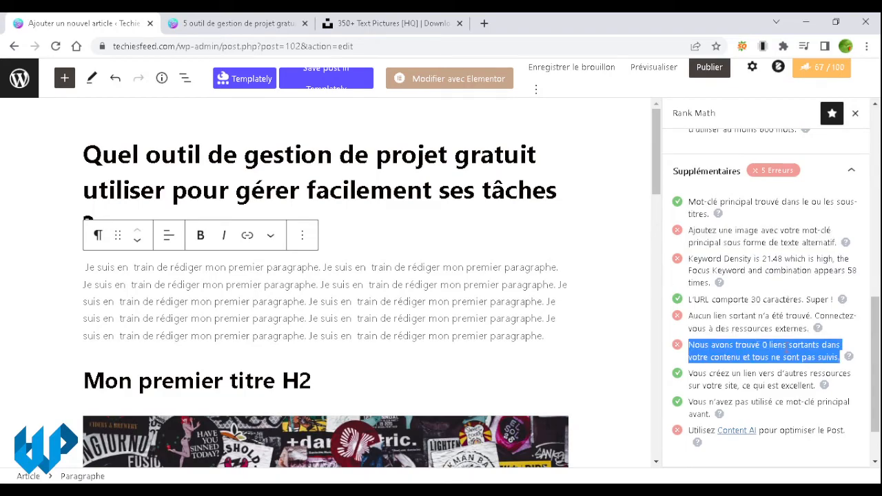
scroll(786, 344, "up", 5)
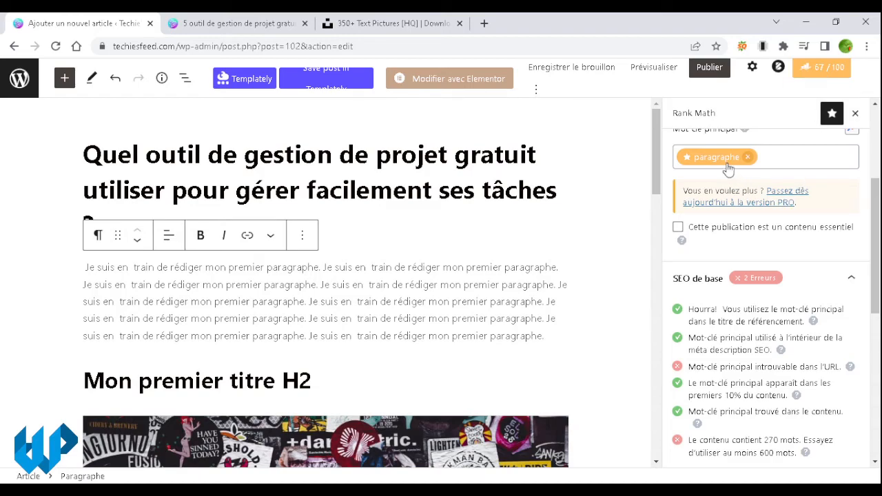
scroll(723, 169, "up", 2)
scroll(767, 206, "up", 4)
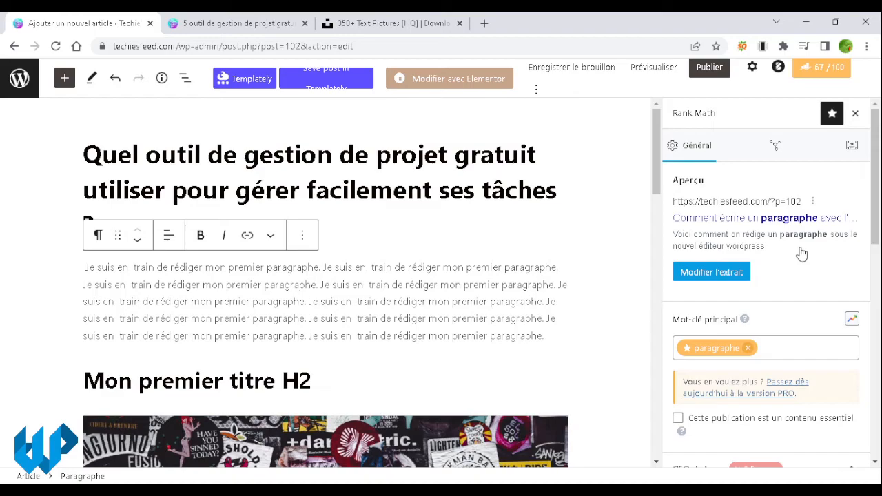
scroll(801, 254, "down", 5)
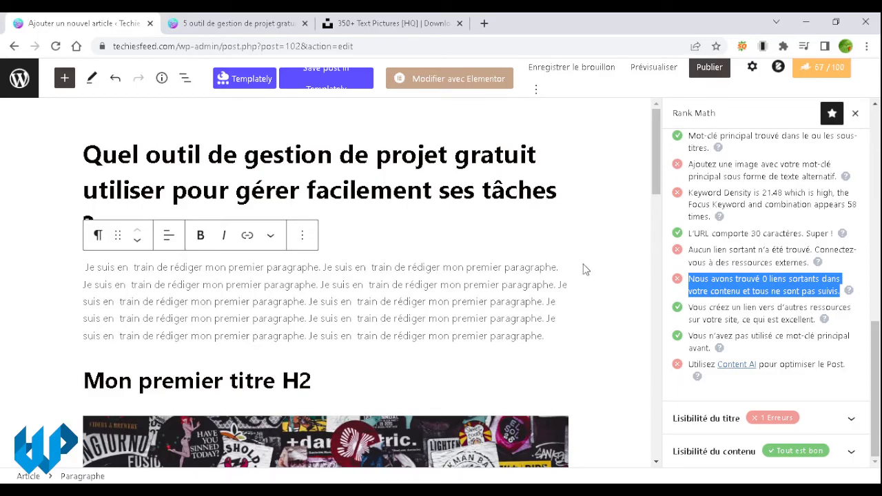
scroll(584, 270, "down", 5)
scroll(584, 269, "down", 5)
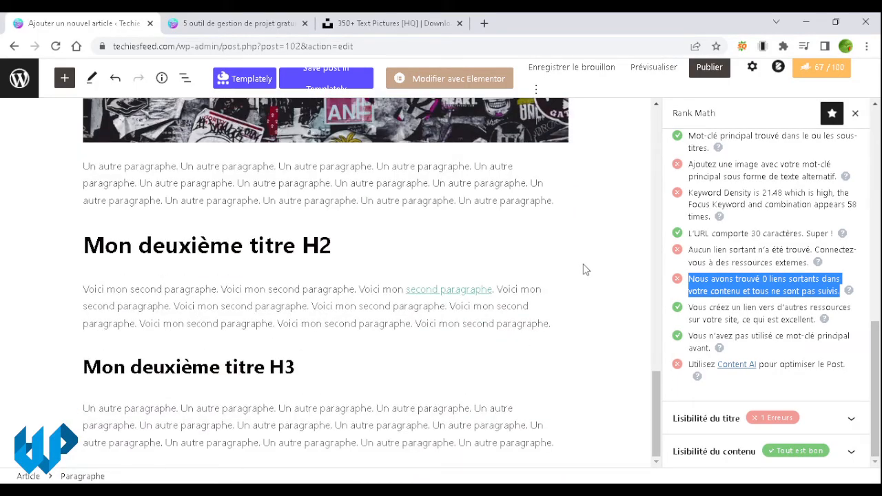
scroll(584, 269, "up", 10)
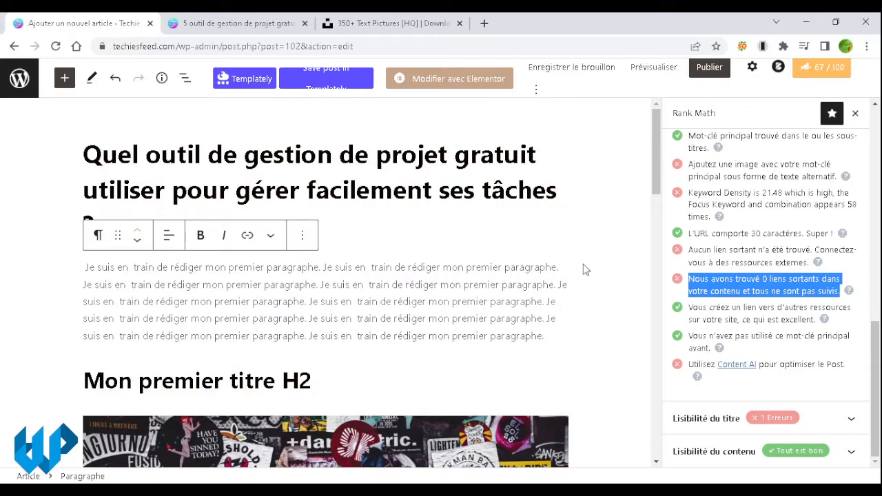
scroll(709, 220, "up", 10)
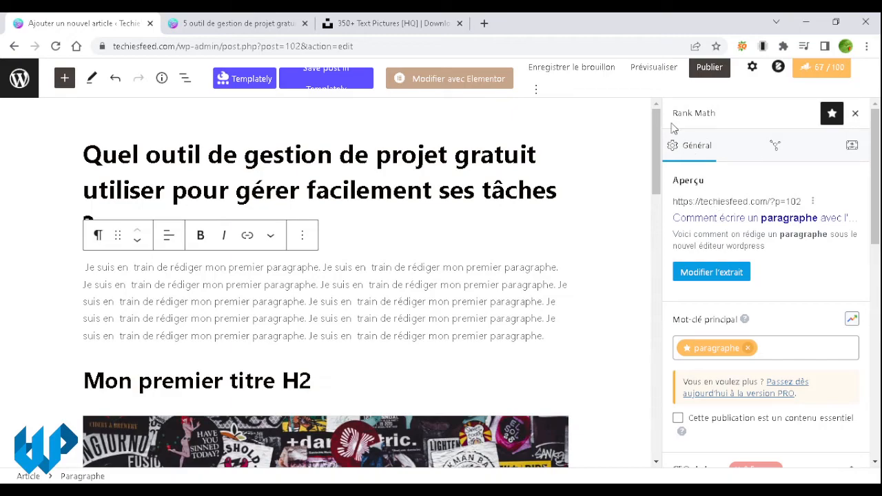
Step: Preview the post layout at Tablette width
left_click(653, 69)
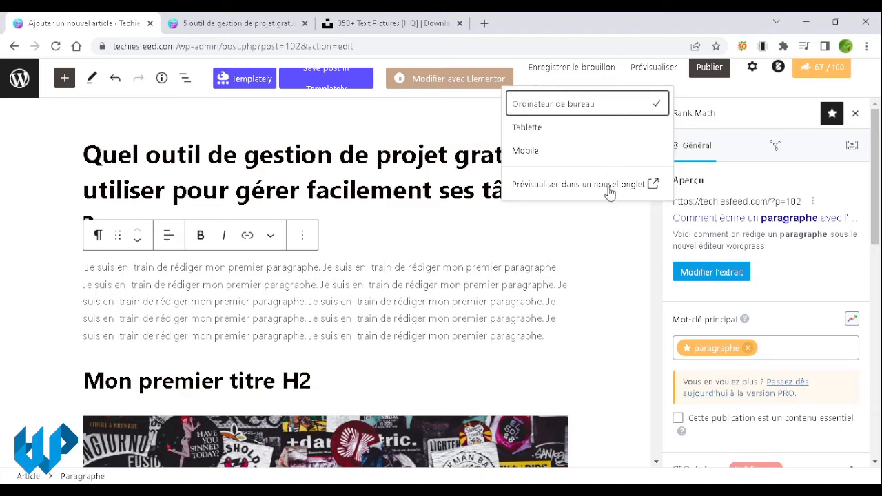
left_click(603, 129)
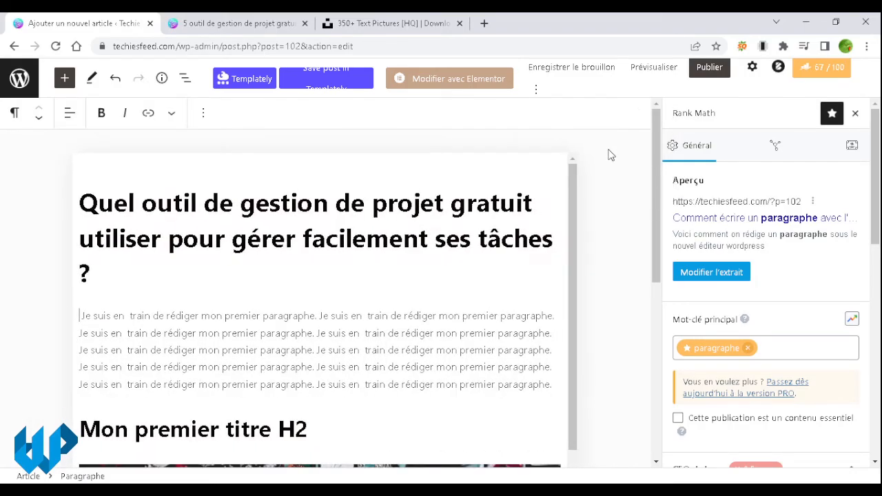
scroll(507, 187, "down", 3)
scroll(507, 187, "up", 3)
scroll(508, 186, "down", 8)
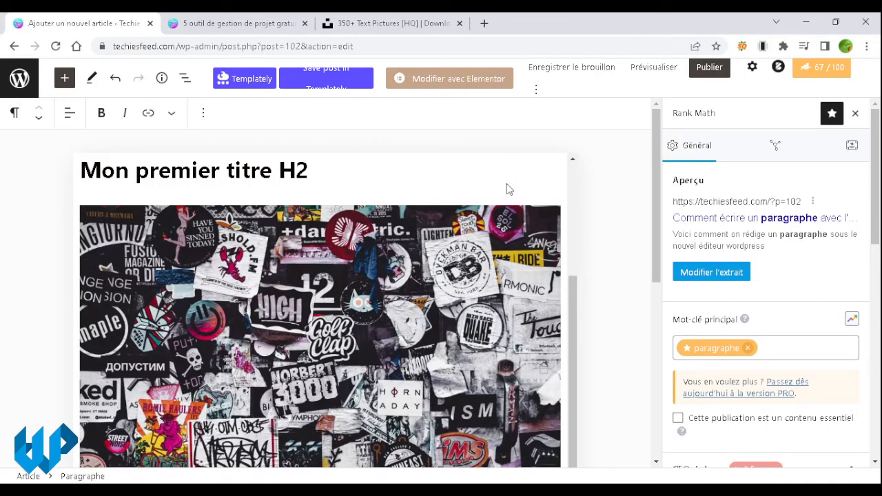
scroll(521, 218, "up", 10)
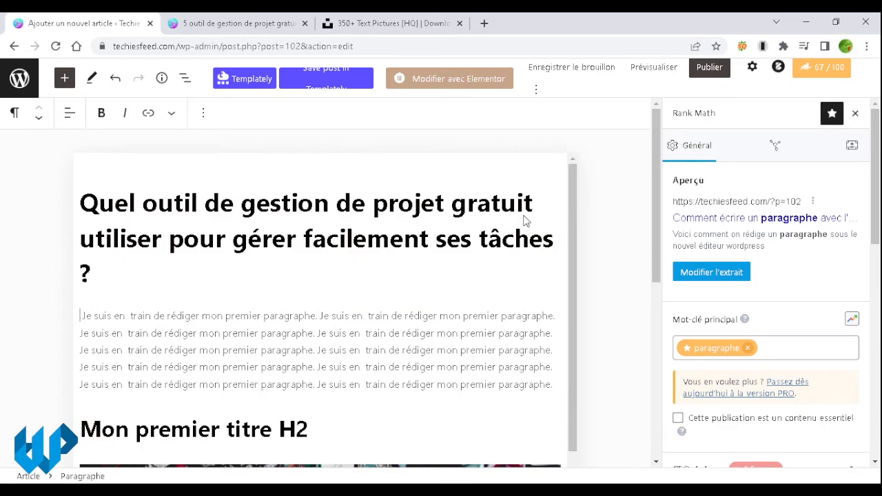
Step: Check the Mobile preview, then switch back to Ordinateur de bureau
left_click(662, 72)
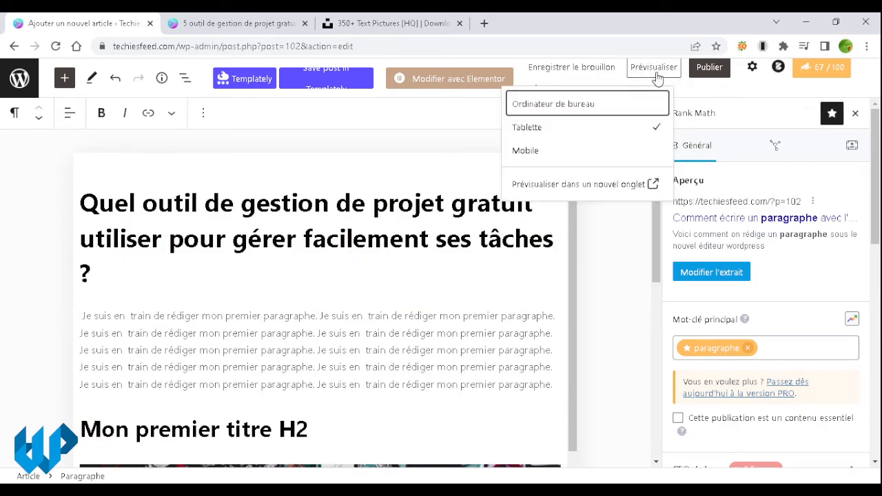
left_click(625, 152)
scroll(342, 284, "down", 6)
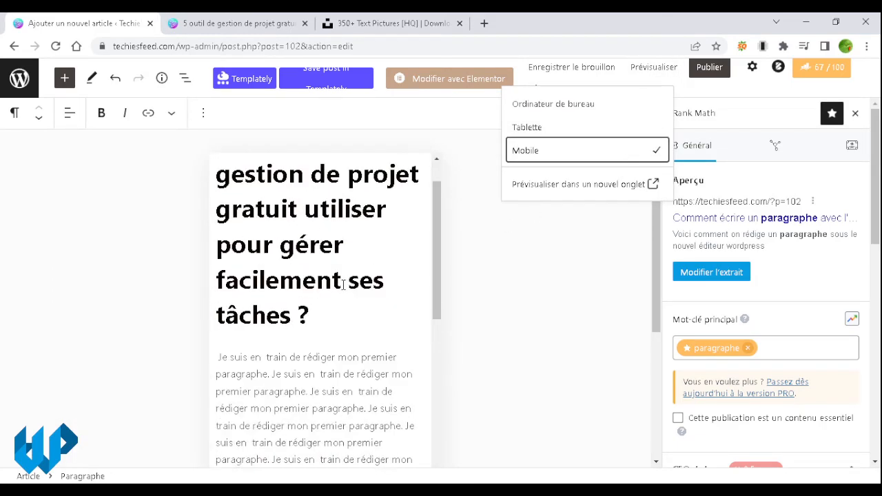
scroll(342, 286, "down", 10)
scroll(345, 289, "up", 6)
scroll(344, 289, "up", 10)
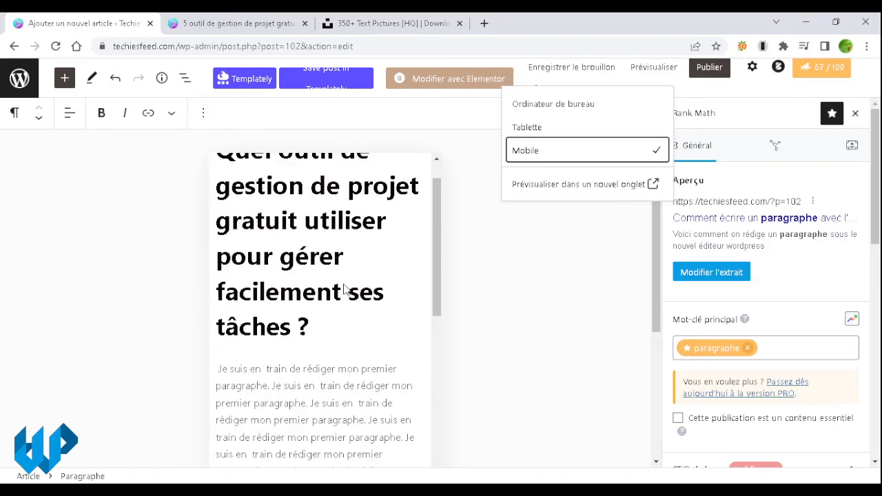
left_click(584, 105)
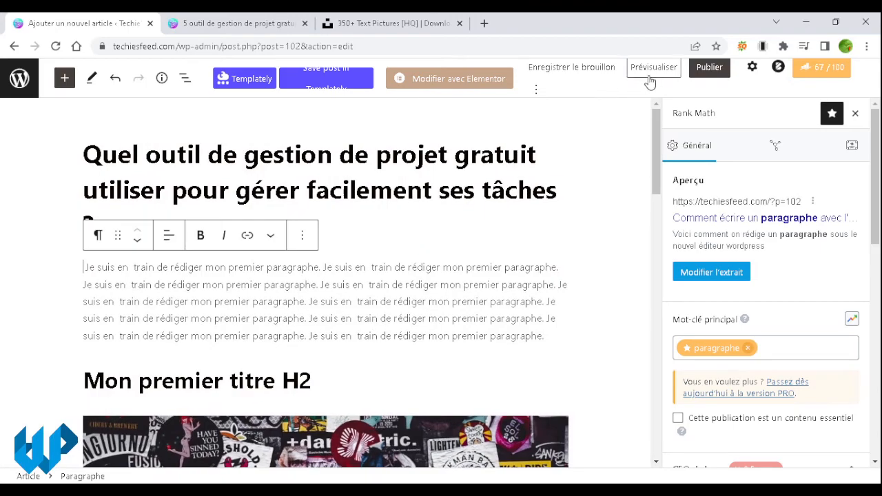
left_click(659, 80)
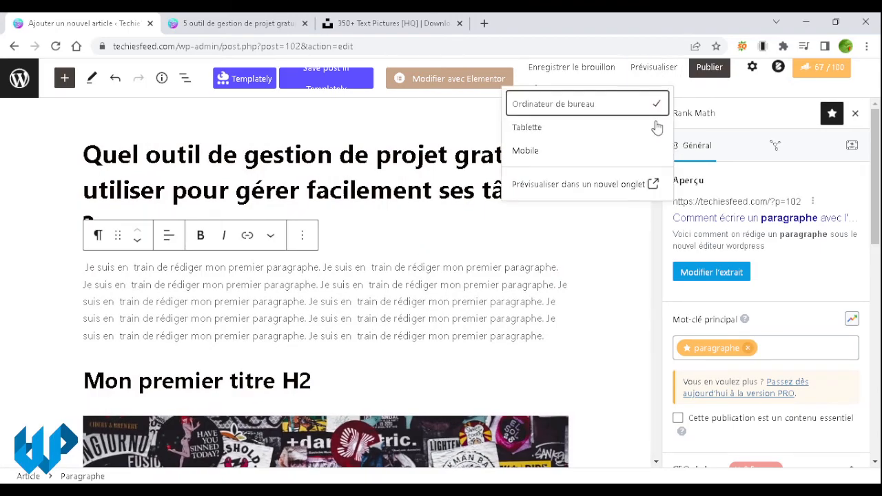
Step: Open the post preview in a new tab and scroll down to the author bio box
left_click(650, 184)
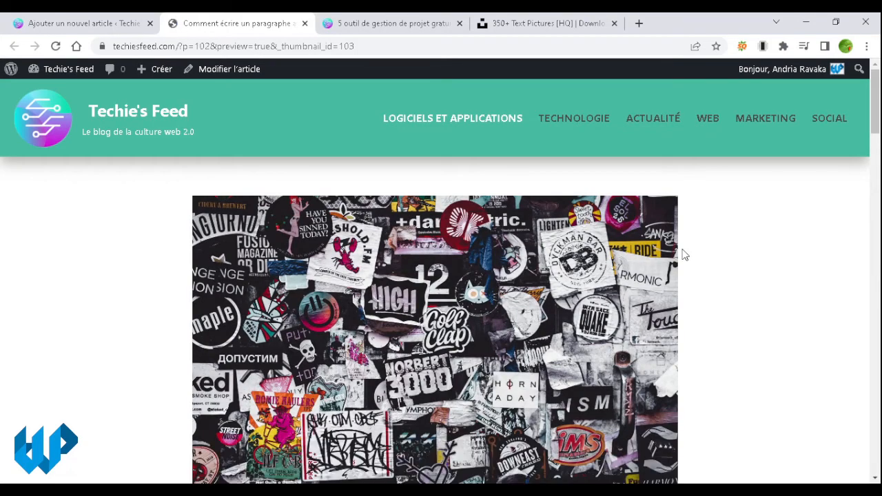
scroll(733, 246, "down", 3)
scroll(733, 247, "up", 3)
scroll(732, 246, "down", 10)
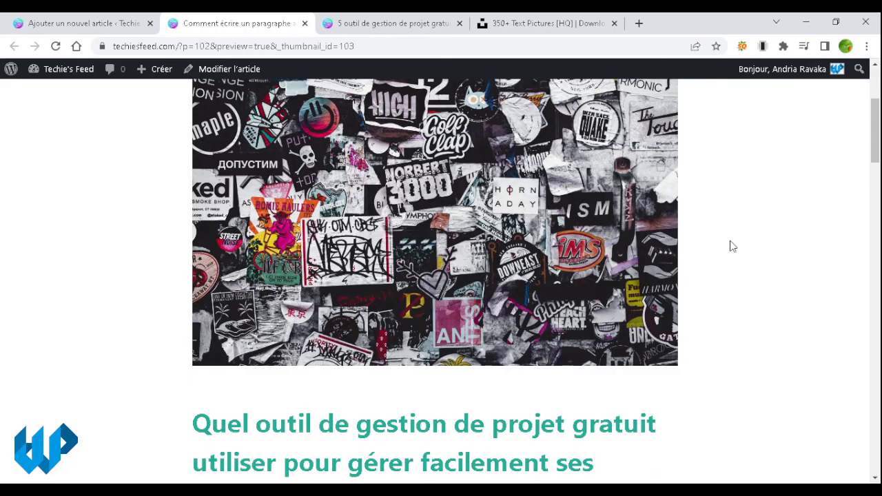
scroll(733, 247, "down", 15)
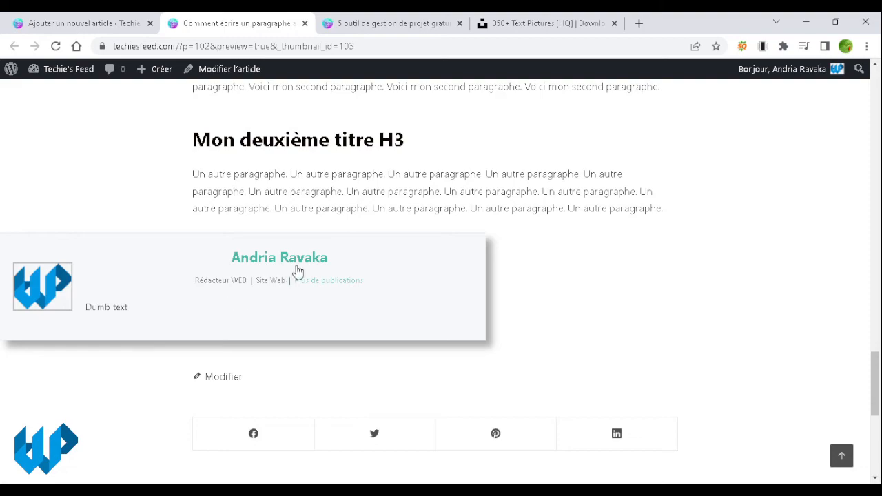
triple_click(214, 283)
left_click(264, 296)
left_click_drag(241, 279, 200, 282)
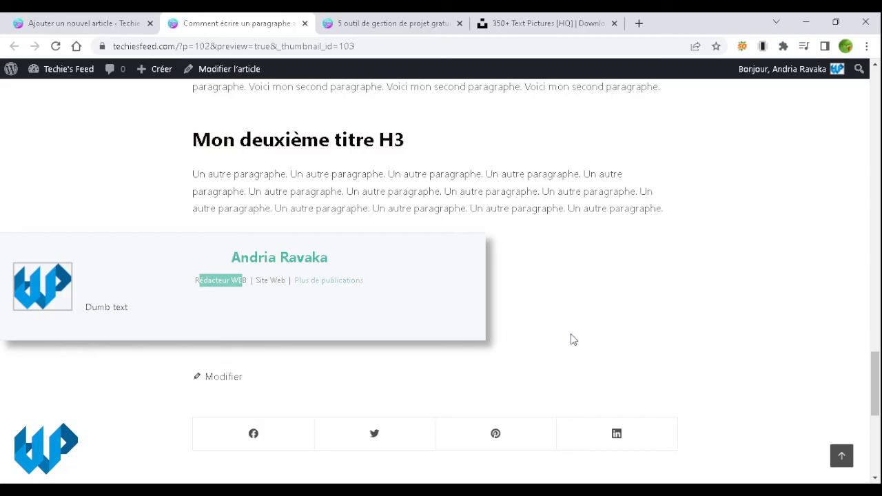
Step: Review the author box details and footer, then scroll back up the preview
scroll(576, 340, "up", 10)
scroll(577, 339, "down", 10)
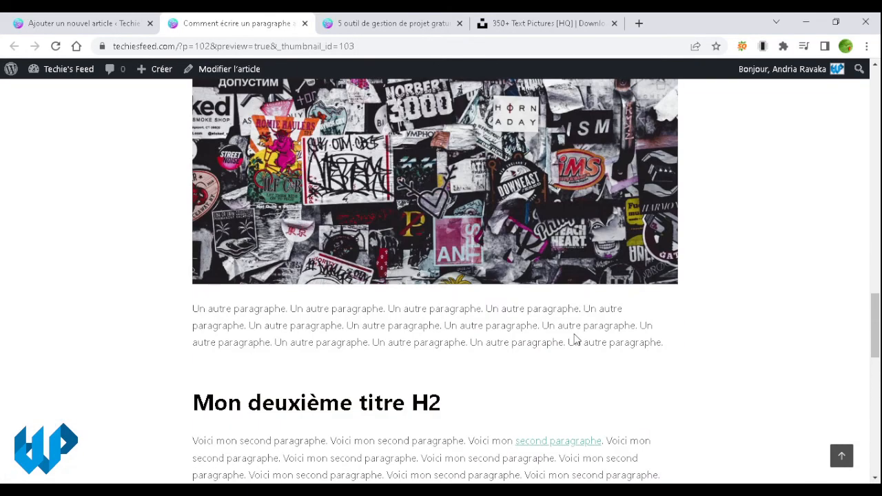
scroll(577, 340, "down", 3)
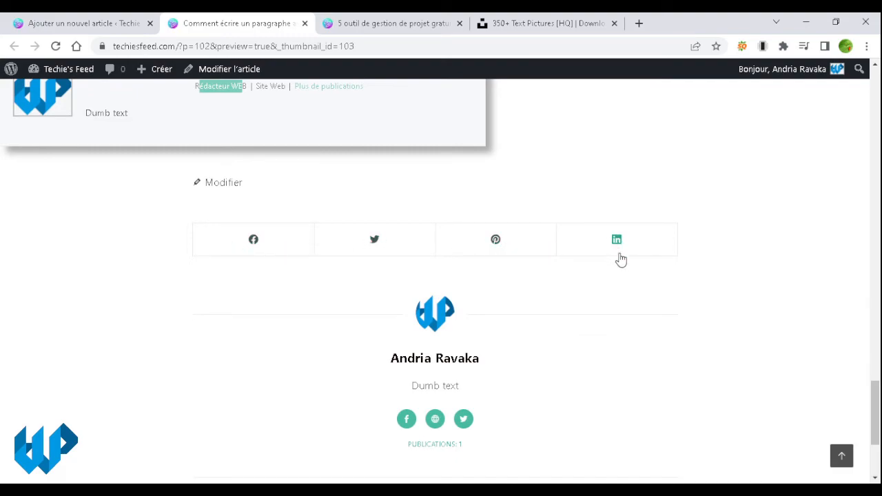
scroll(620, 265, "down", 1)
scroll(620, 265, "up", 1)
scroll(622, 270, "down", 1)
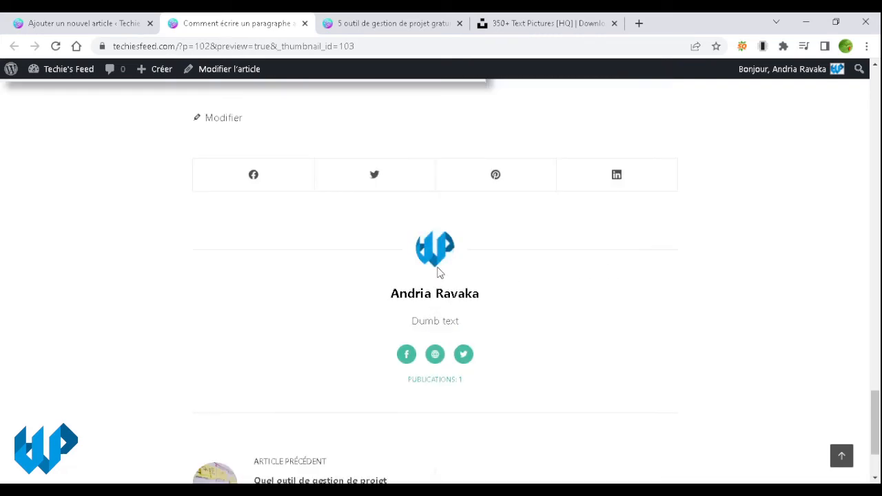
left_click_drag(390, 294, 494, 299)
left_click(498, 294)
triple_click(429, 297)
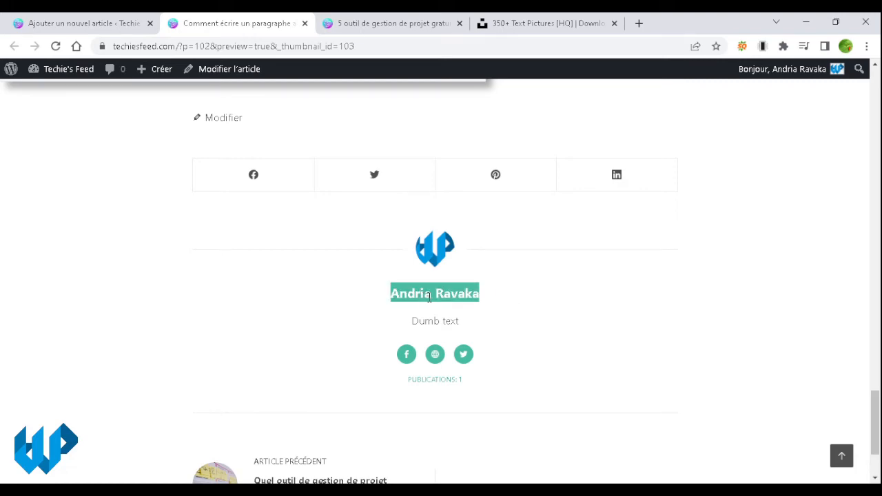
scroll(449, 297, "down", 1)
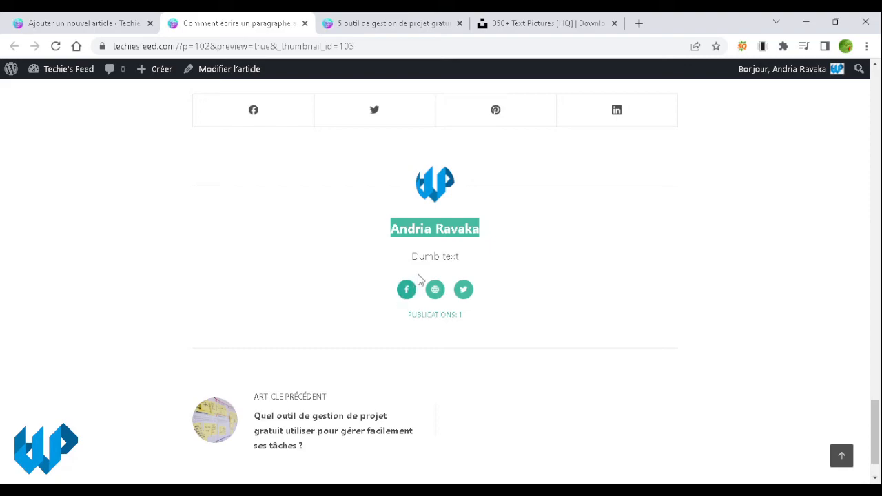
triple_click(439, 254)
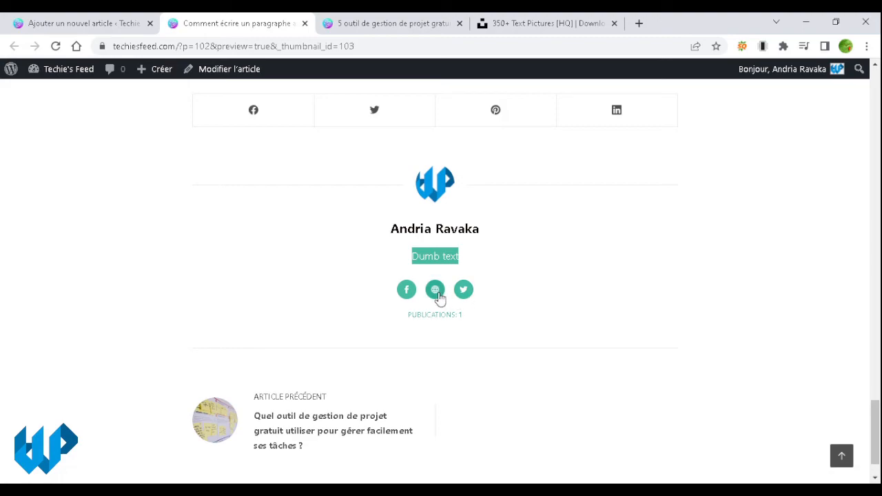
scroll(498, 333, "down", 1)
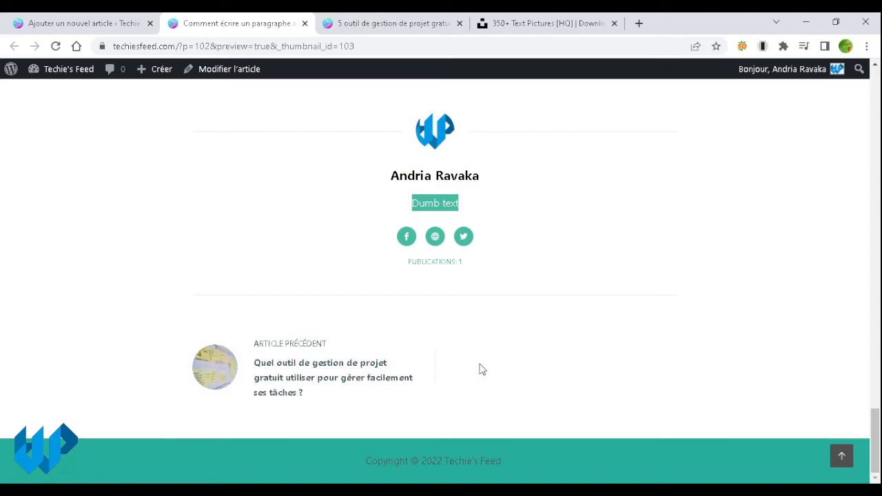
scroll(481, 370, "up", 20)
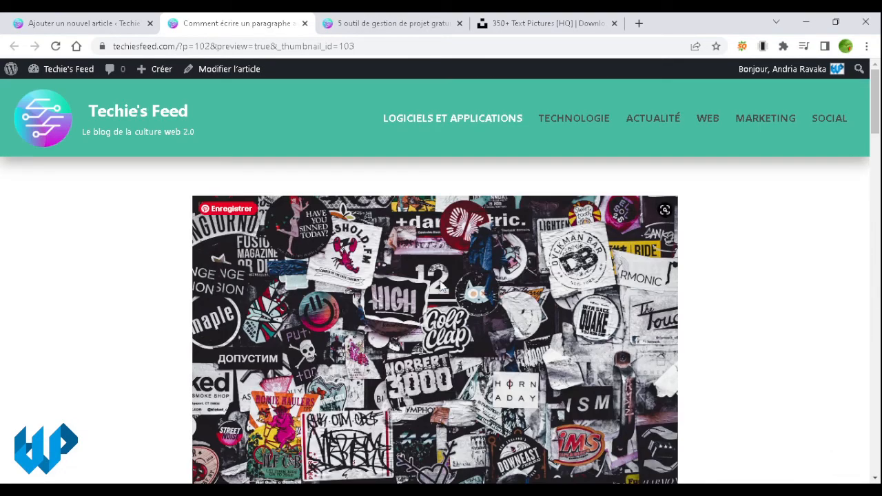
Step: Return to the 'Ajouter un nouvel article' tab and open the pre-publish panel (public, immediate)
left_click(72, 24)
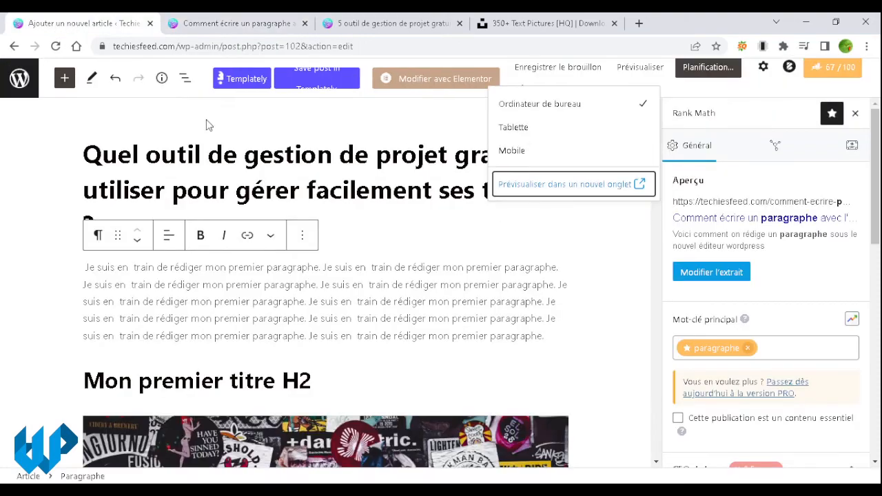
left_click(644, 275)
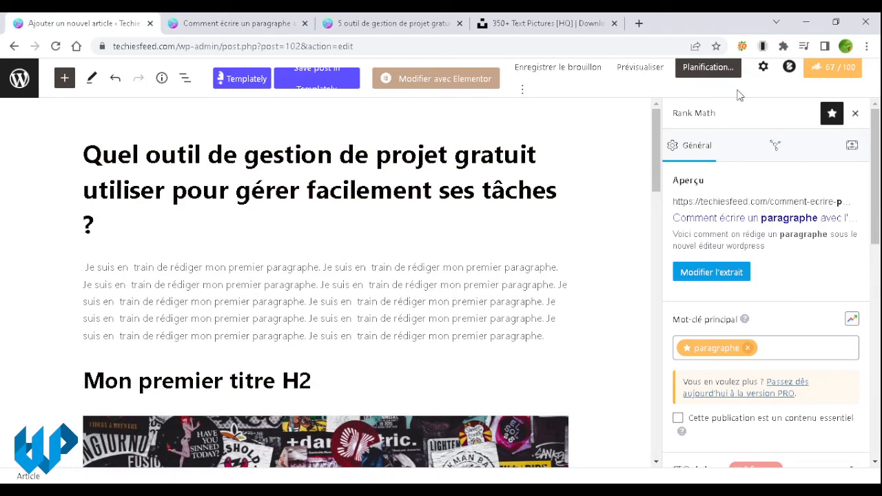
left_click(708, 67)
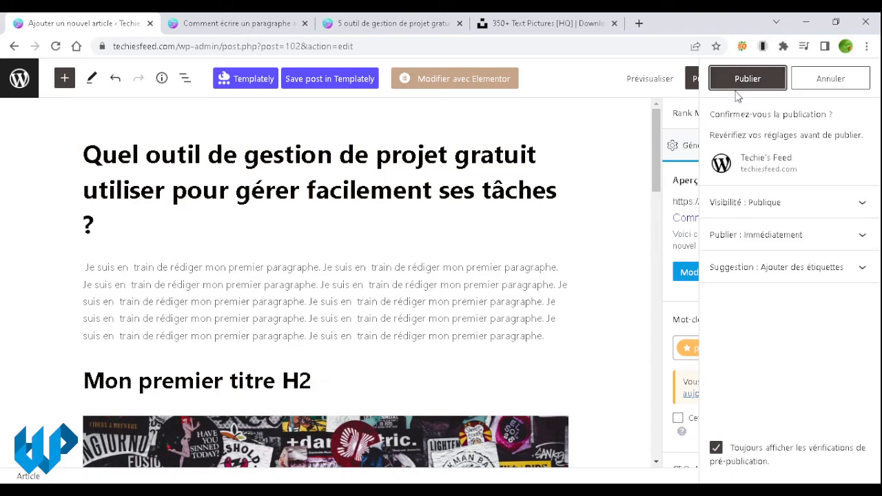
Step: Change the publish date to 17 August 2020 at 4:51, then cancel the scheduling confirmation
left_click(802, 238)
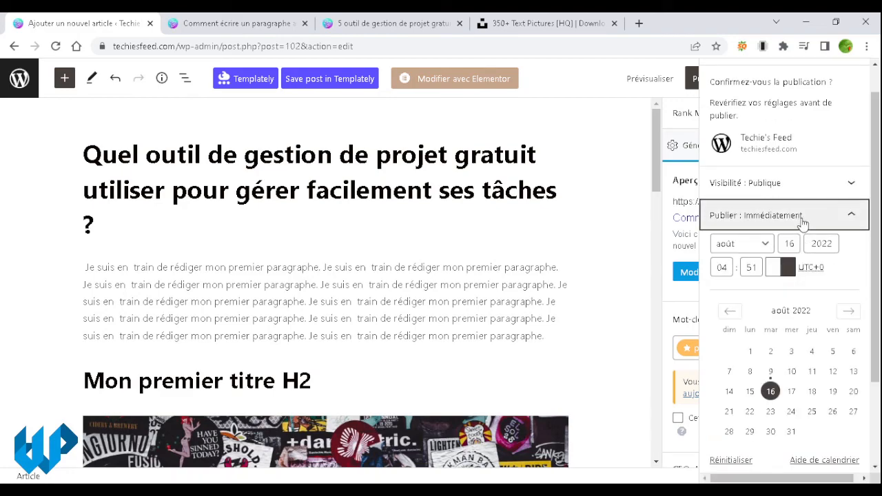
left_click(801, 219)
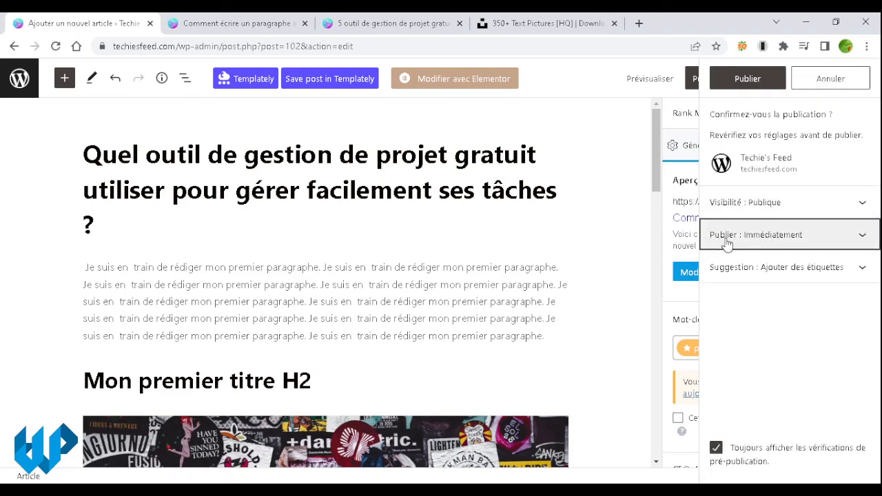
left_click(781, 236)
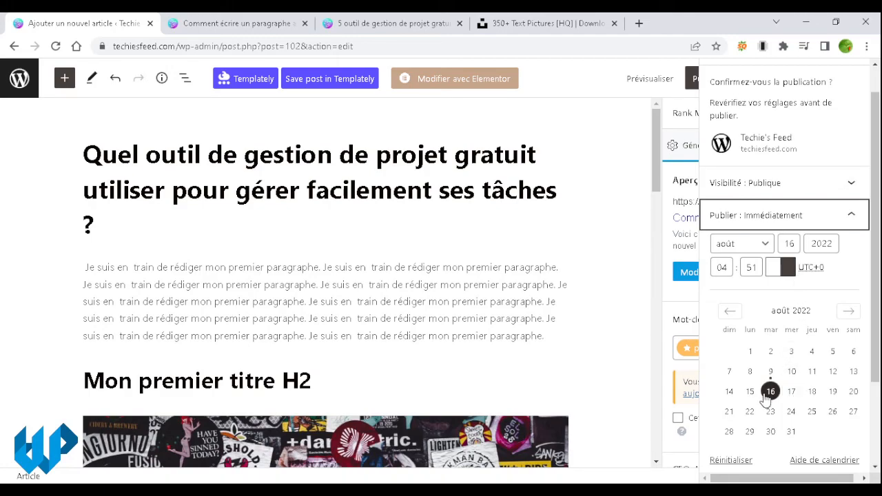
left_click(792, 391)
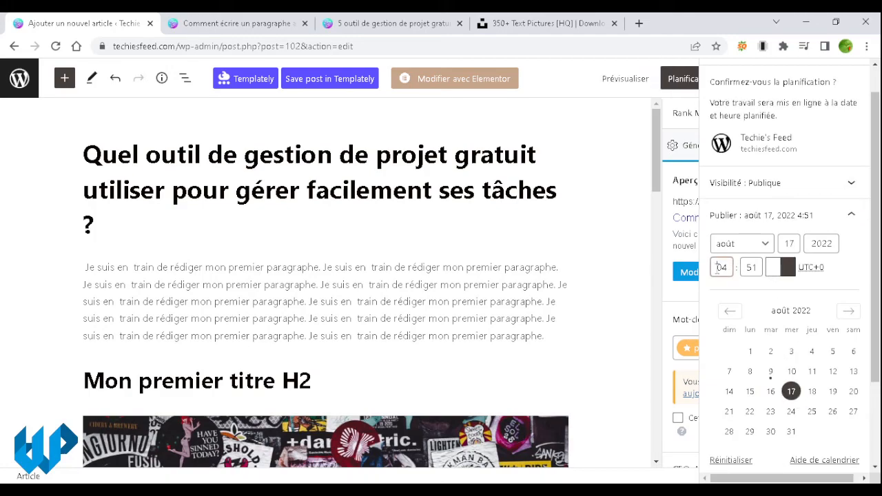
left_click(751, 268)
left_click_drag(824, 243, 831, 246)
type("0")
scroll(830, 370, "up", 1)
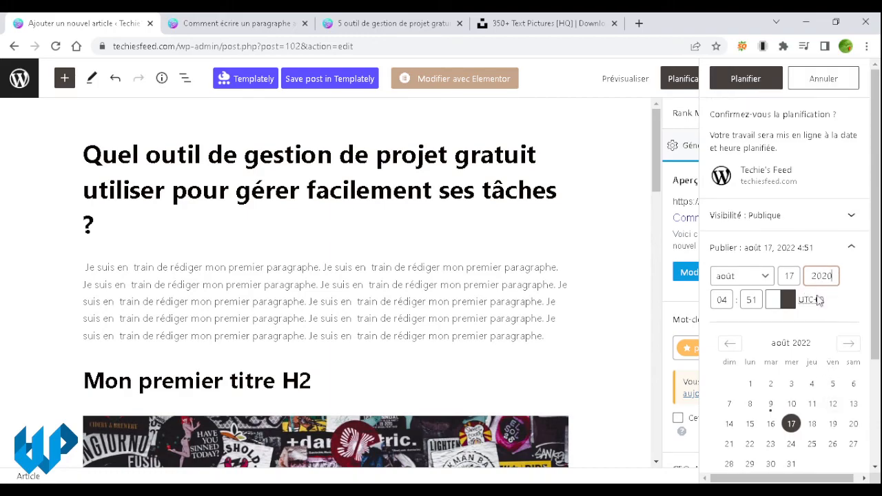
left_click(840, 80)
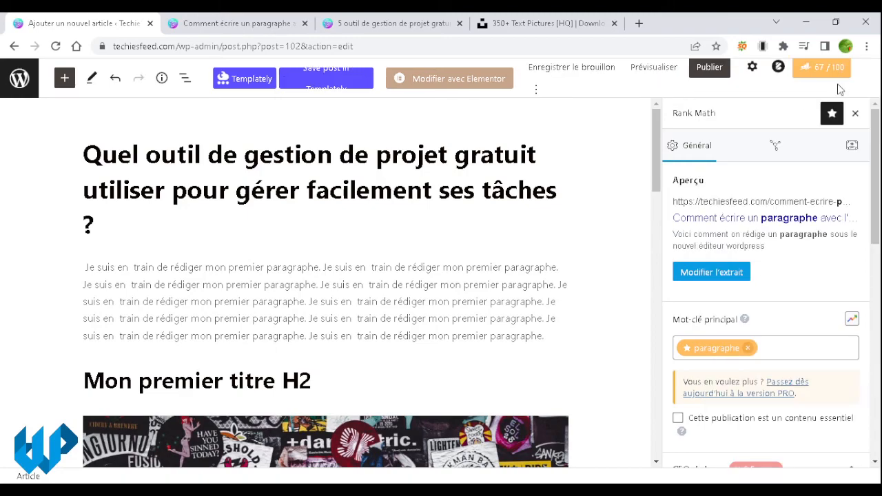
Step: Publish the post with Publier and confirm it in the pre-publication panel
left_click(719, 80)
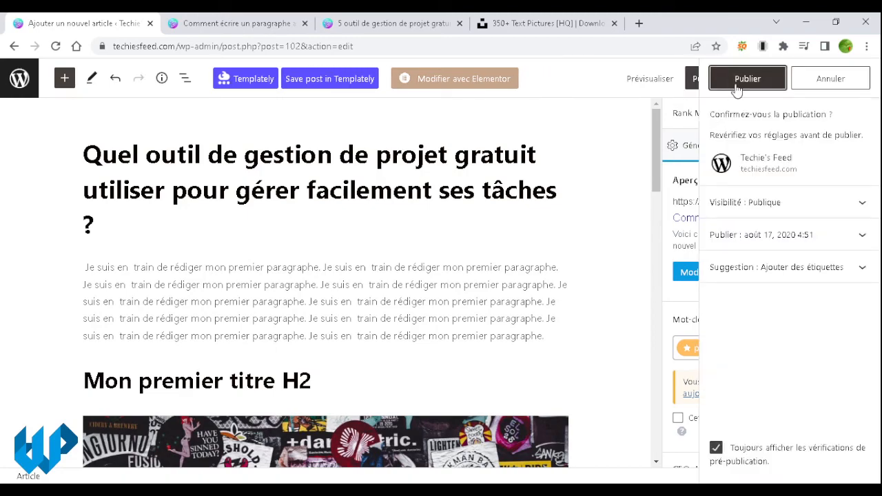
left_click(736, 89)
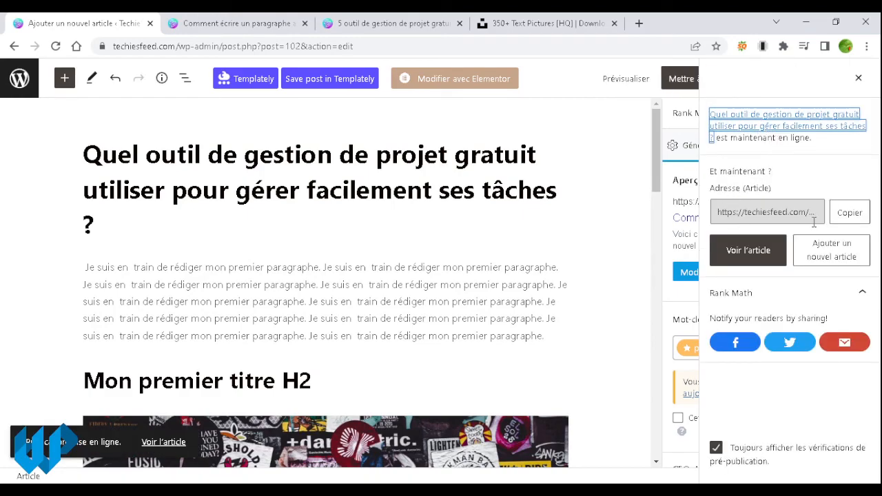
Step: Open the live post at comment-ecrire-paragraphe-editeur-wordpress and select its URL slug
left_click(724, 266)
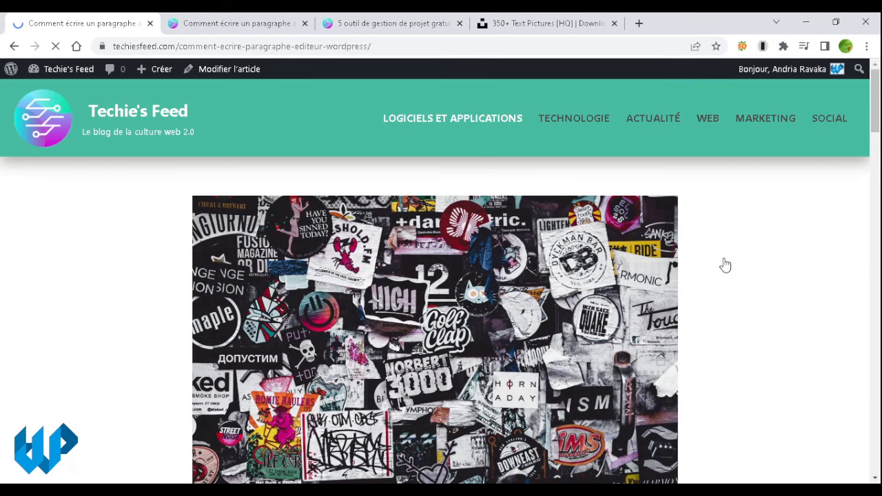
scroll(725, 265, "down", 5)
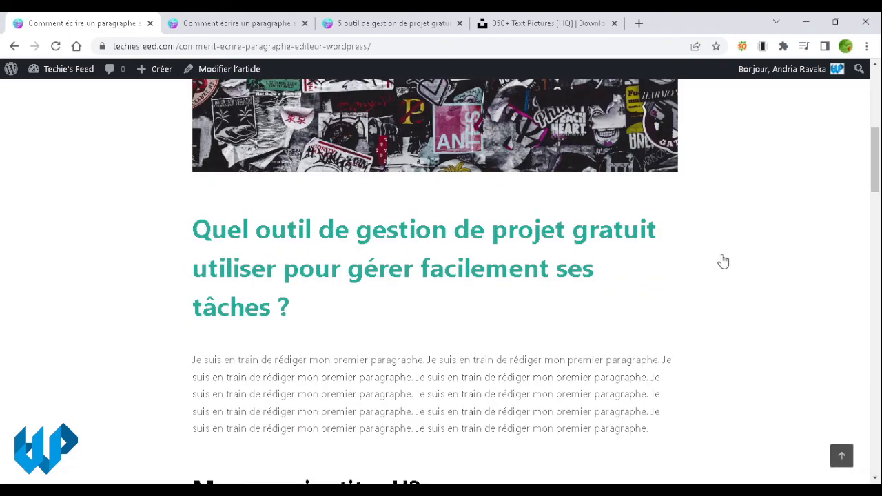
left_click_drag(367, 46, 186, 47)
Step: Scroll through the post's headings, sticker images and paragraphs, then back up
scroll(491, 184, "down", 9)
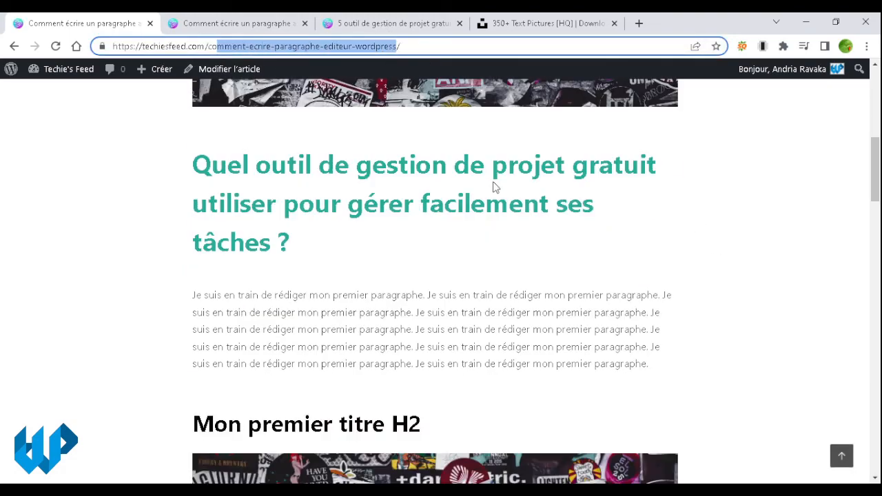
scroll(491, 185, "down", 12)
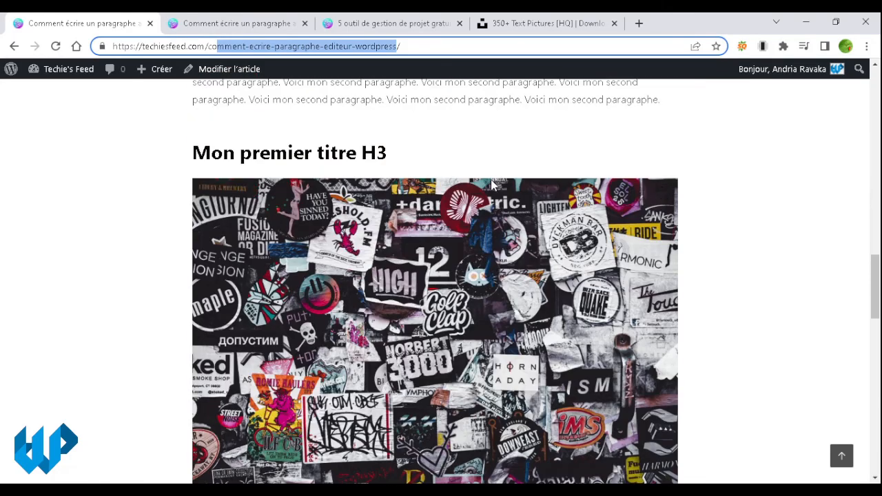
scroll(491, 180, "down", 2)
scroll(492, 180, "up", 2)
scroll(491, 181, "down", 7)
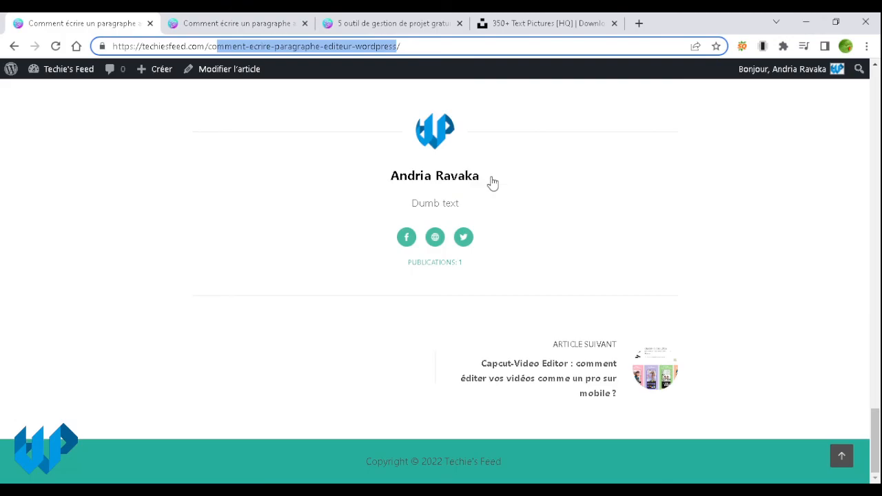
scroll(493, 182, "up", 10)
scroll(494, 179, "down", 9)
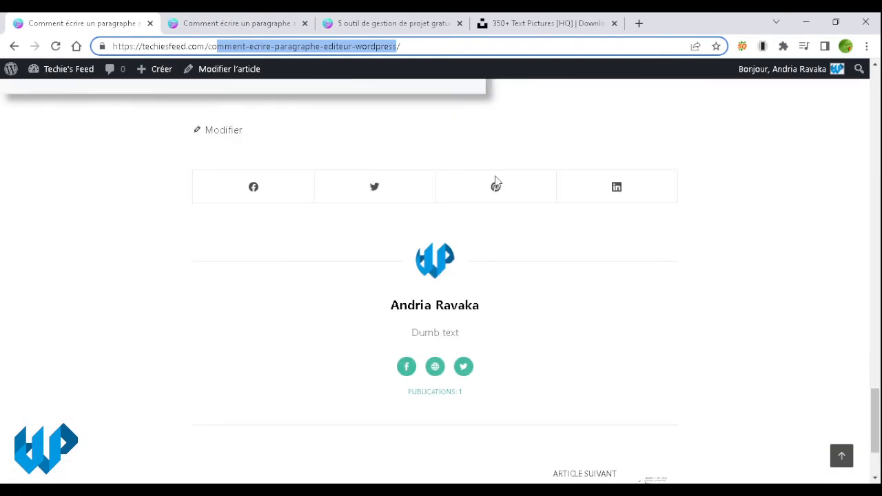
scroll(496, 180, "down", 2)
scroll(498, 177, "up", 12)
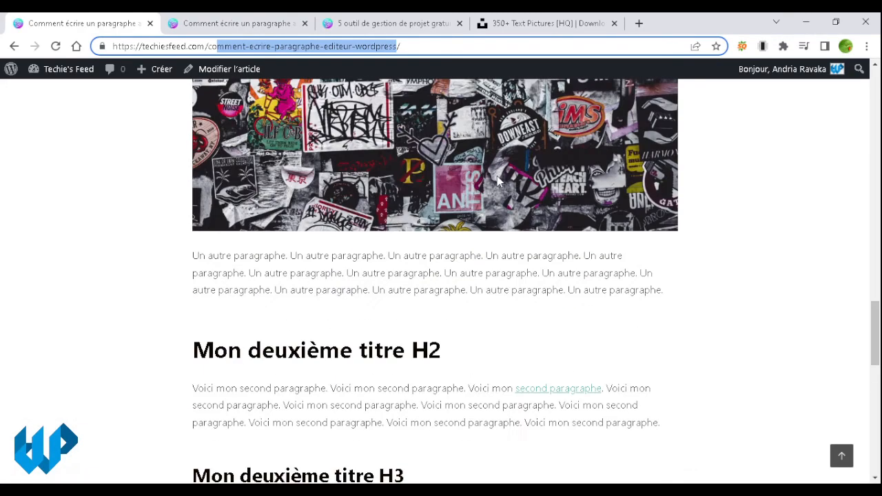
scroll(499, 164, "up", 7)
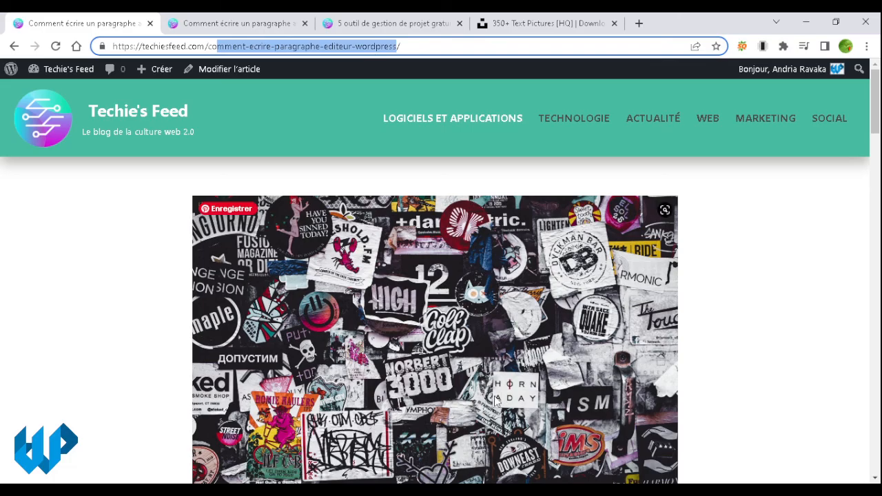
scroll(494, 400, "down", 10)
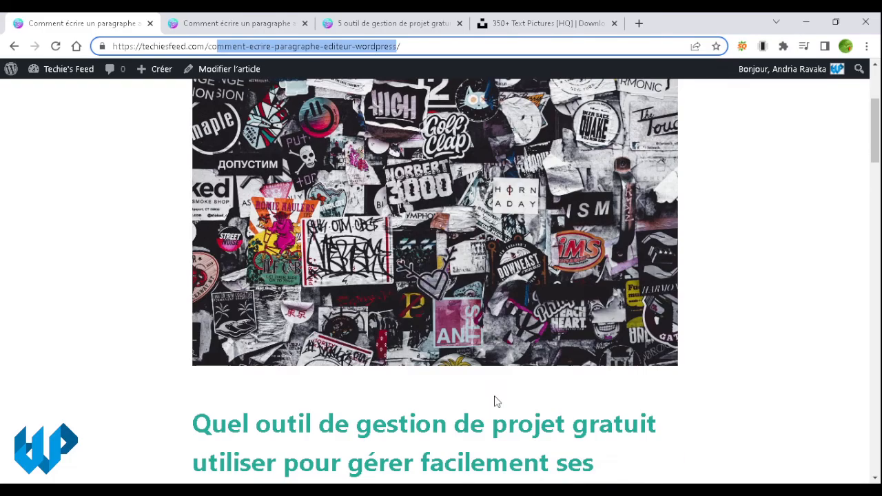
scroll(495, 401, "down", 2)
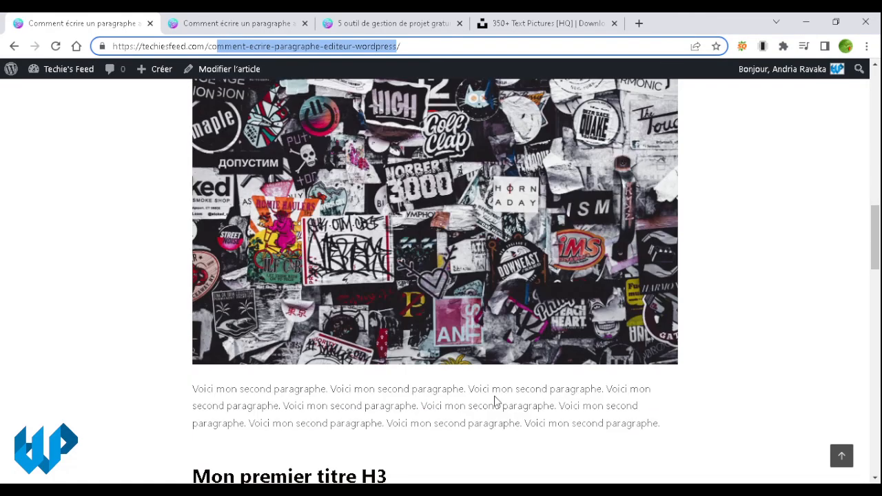
scroll(494, 401, "down", 4)
scroll(495, 401, "down", 5)
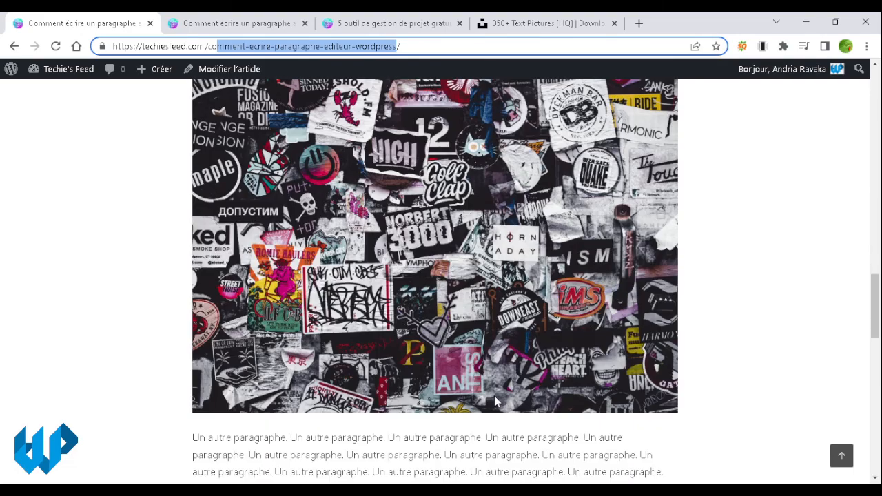
scroll(494, 401, "down", 10)
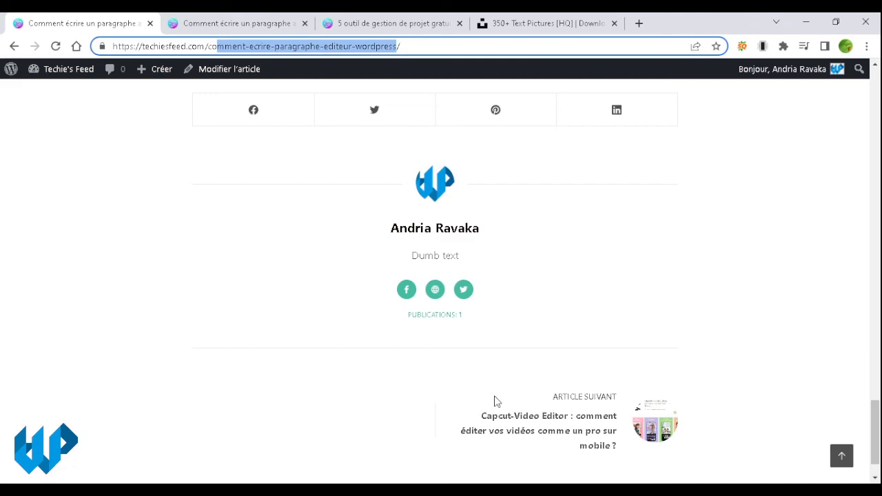
left_click(545, 282)
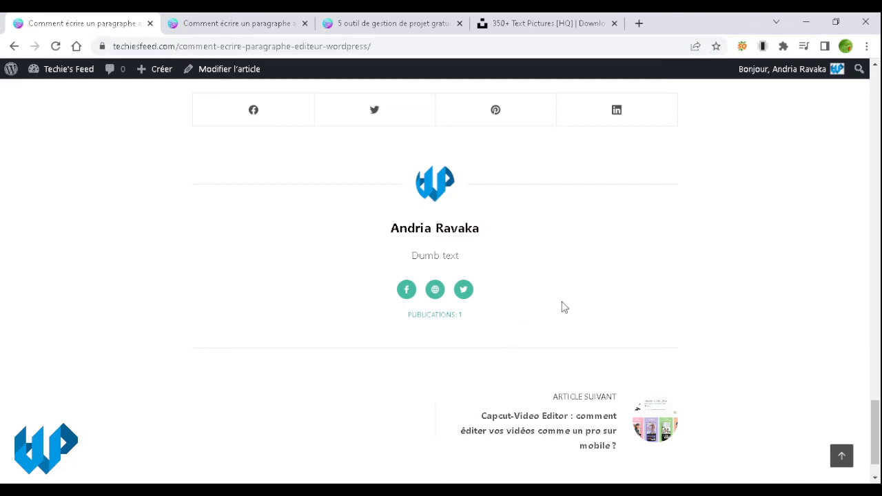
scroll(549, 380, "up", 15)
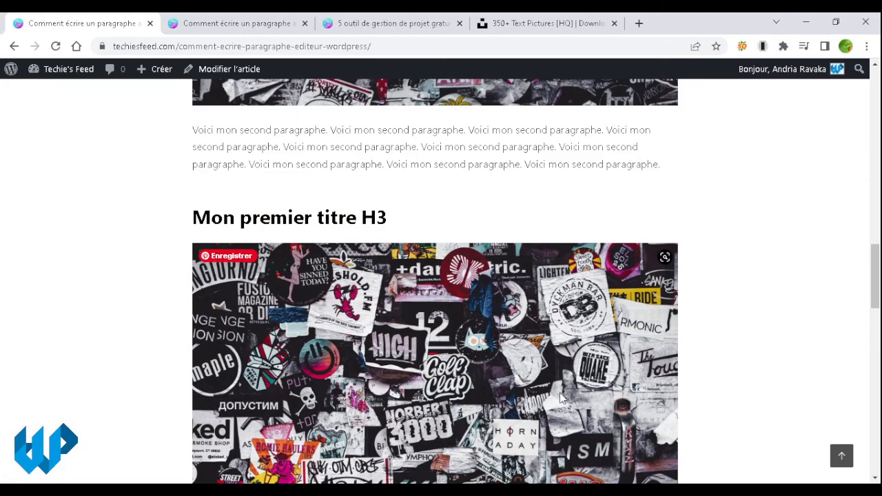
scroll(562, 398, "up", 8)
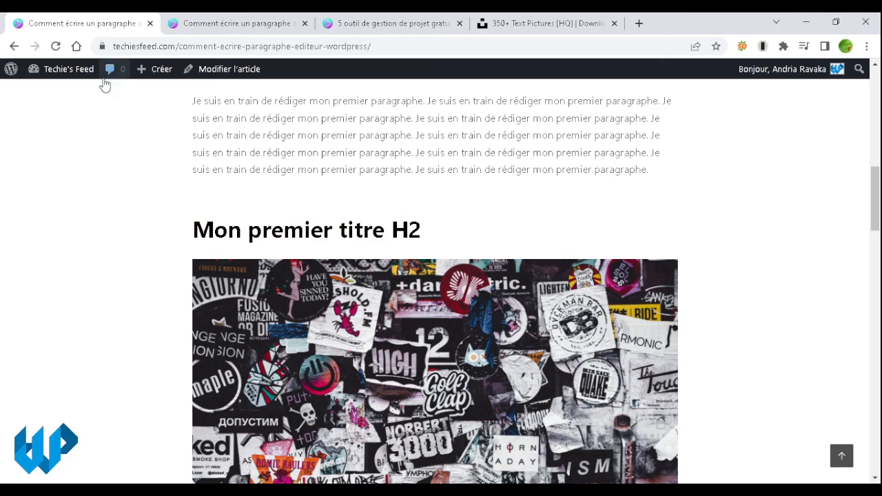
mouse_move(80, 78)
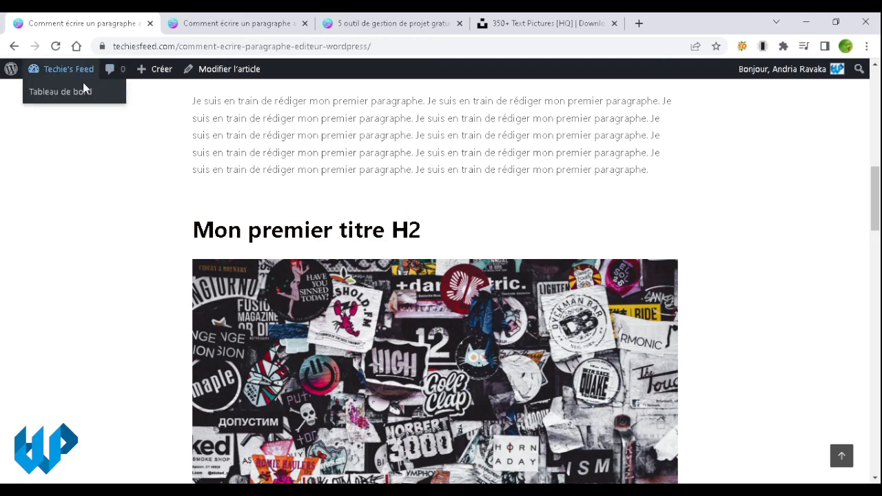
Step: Open the Tableau de bord and close the post editor, project-management and stock-photo tabs
left_click(83, 76)
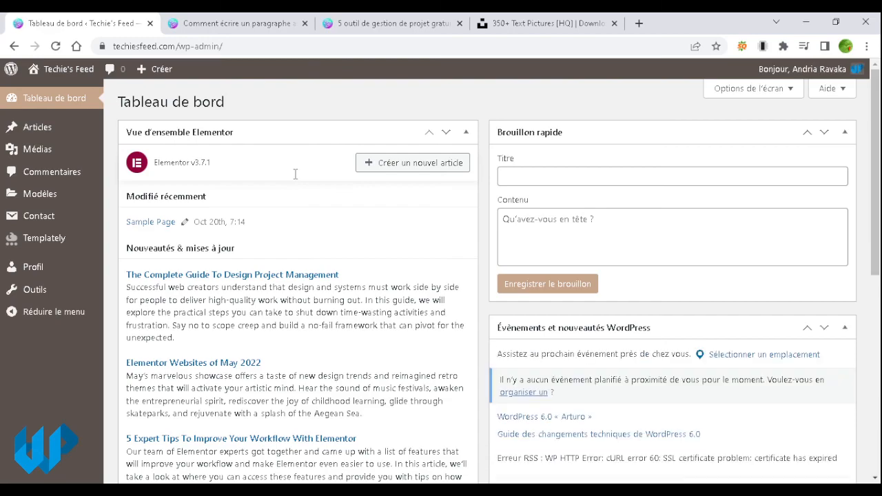
left_click(310, 23)
left_click(308, 23)
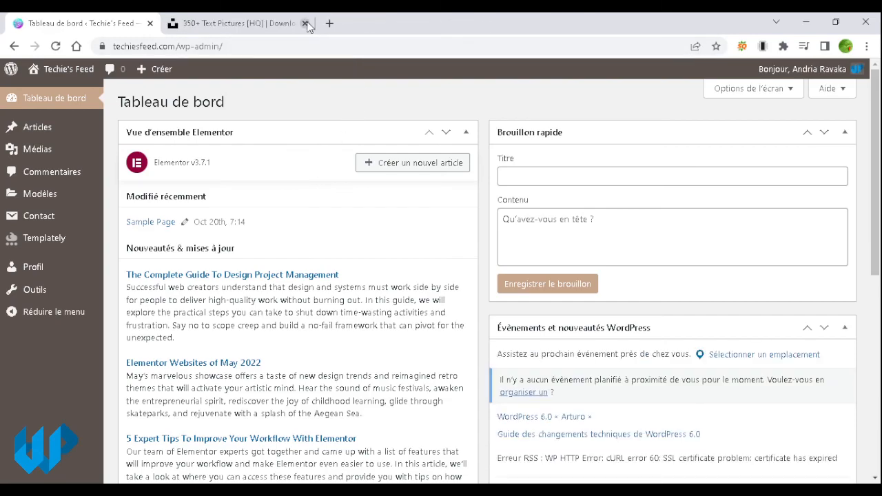
left_click(305, 23)
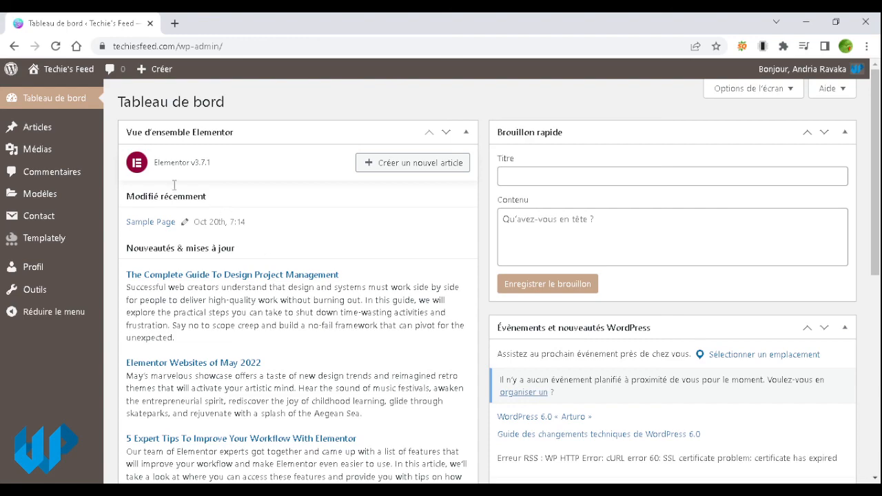